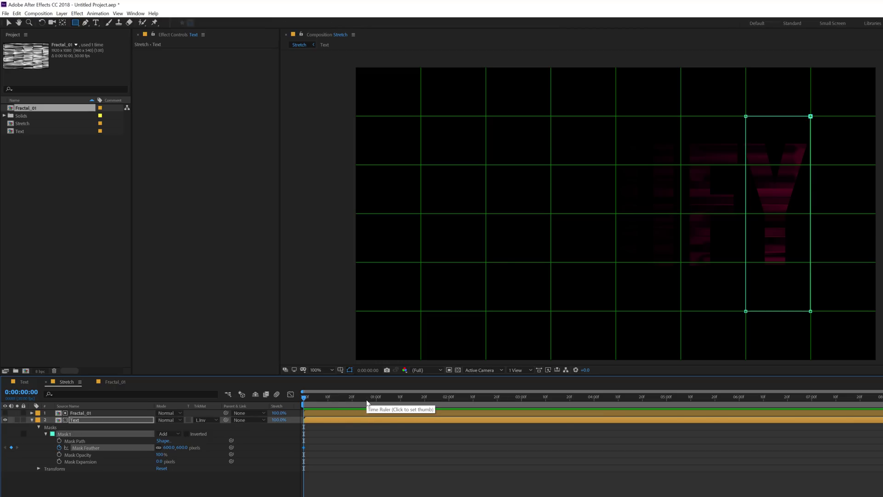
Keyframe the Text layer's Mask 1 feather at 430 pixels at 0:00:00:15
left_click_drag(332, 402, 341, 403)
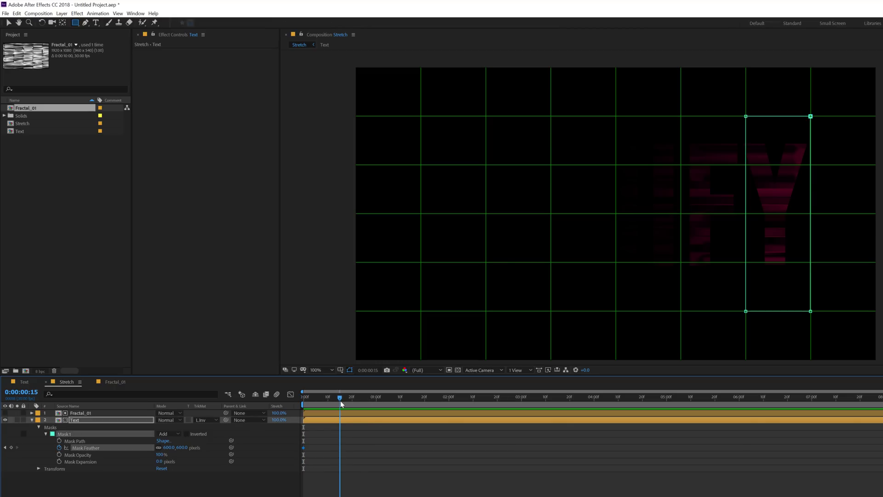
left_click(182, 447)
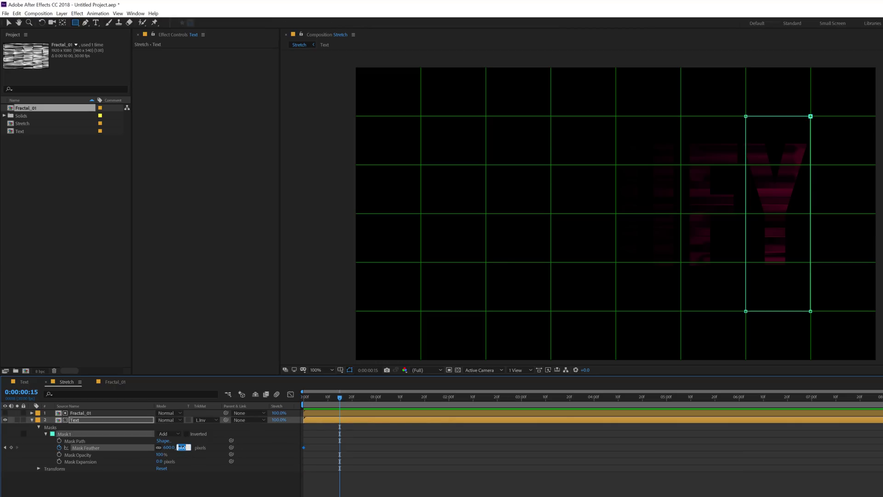
type("00")
left_click(391, 447)
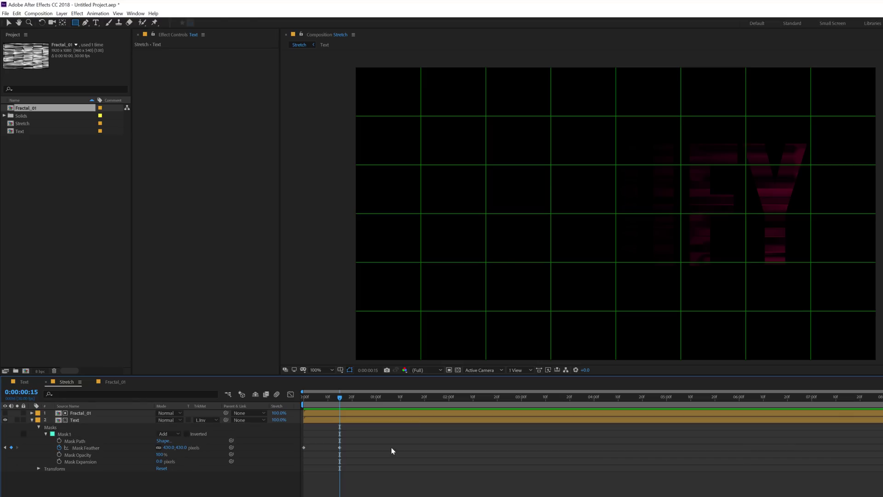
Keyframe the Mask 1 feather at 0 pixels at 0:00:01:00
left_click_drag(366, 402, 377, 403)
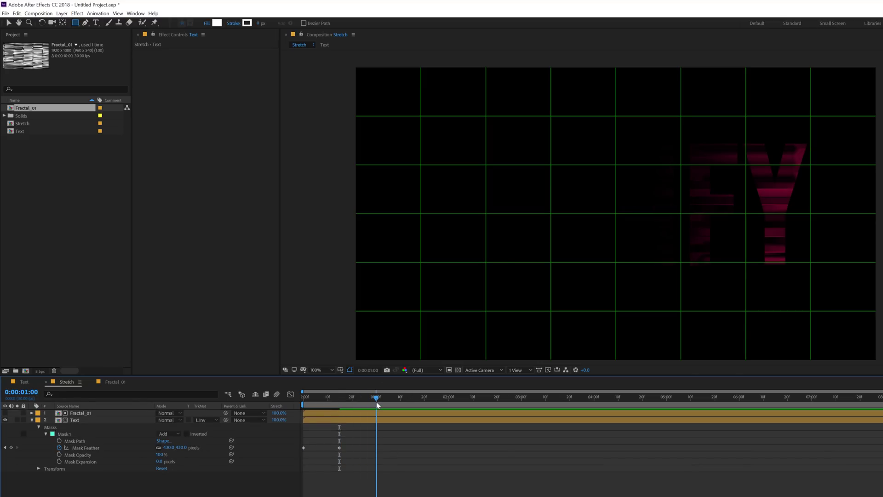
left_click(180, 448)
type("600")
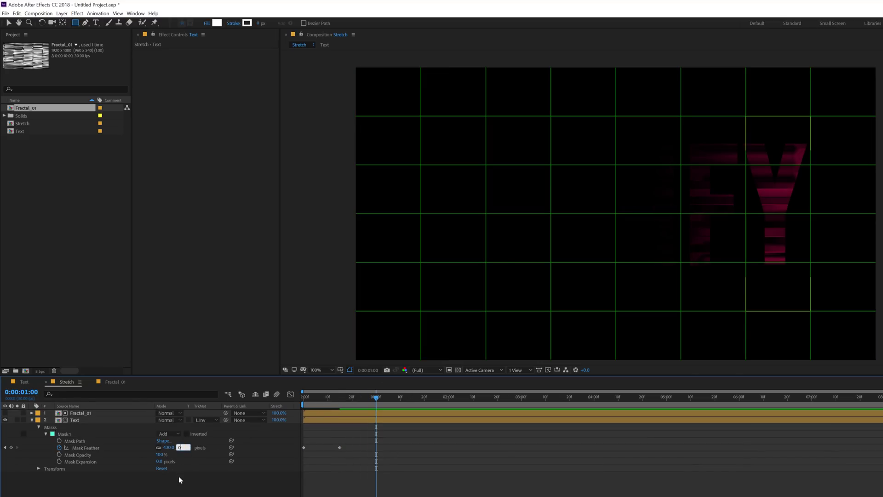
key("Return")
Start a Position animation on the Text layer and move its first keyframe from the beginning to 0:00:01:00
key("Home")
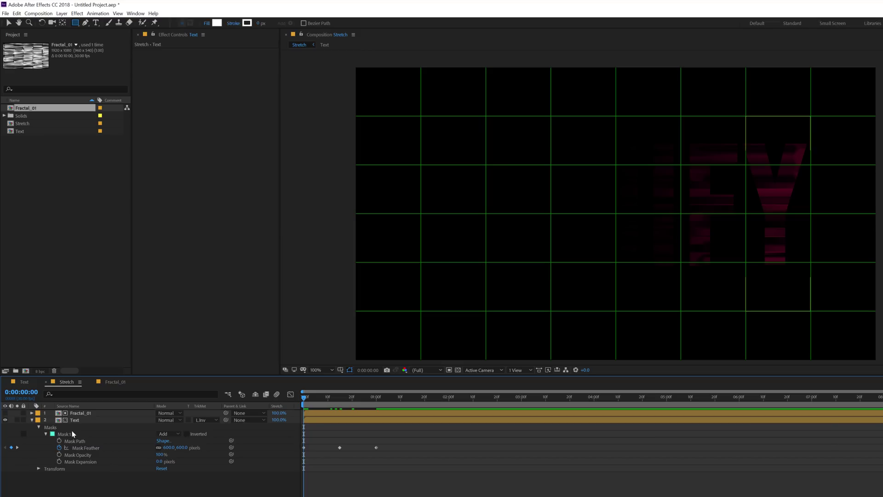
left_click(66, 434)
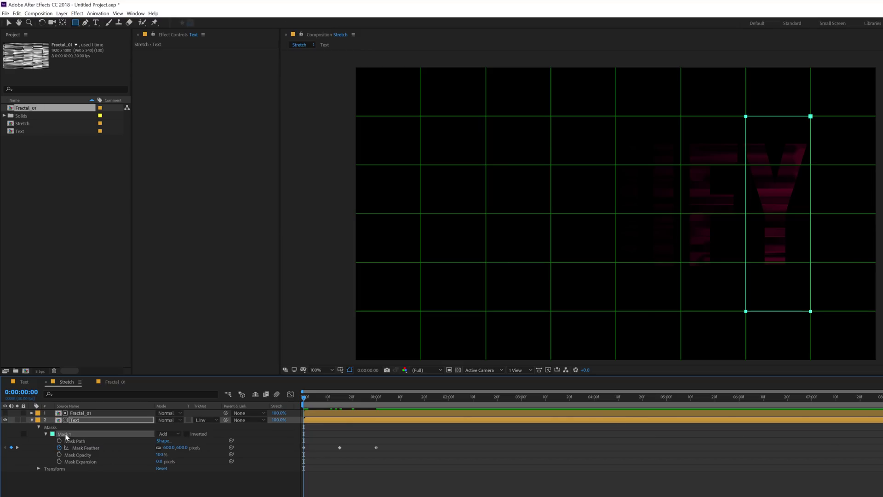
key("v")
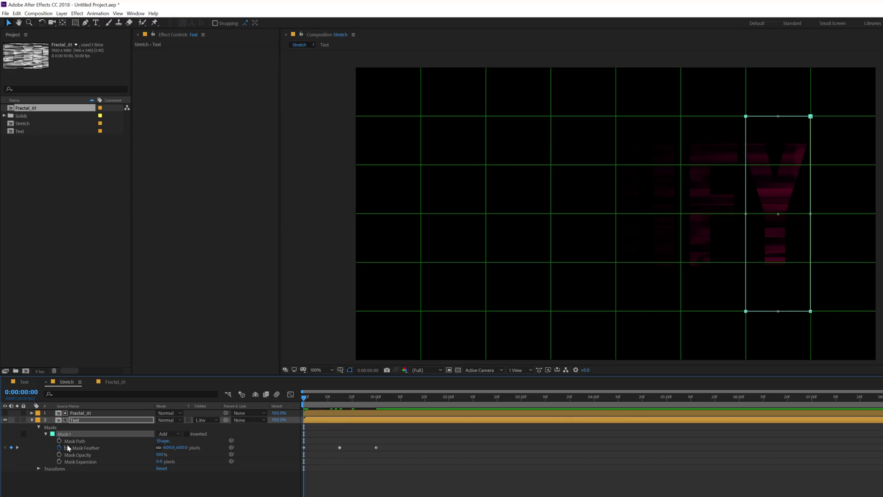
left_click(79, 421)
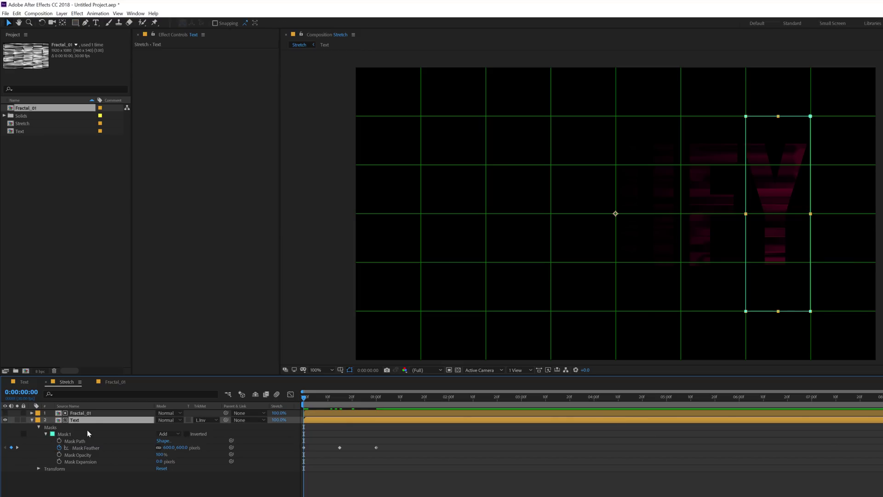
key("p")
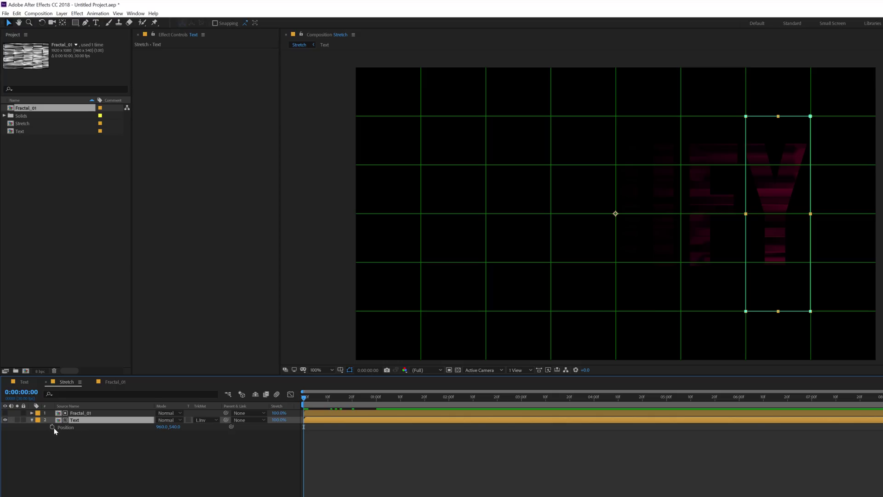
left_click(52, 426)
left_click_drag(304, 427, 375, 427)
At 0:00:00:00, shift the Text layer horizontally in the composition to Position 602, 540
left_click(84, 420)
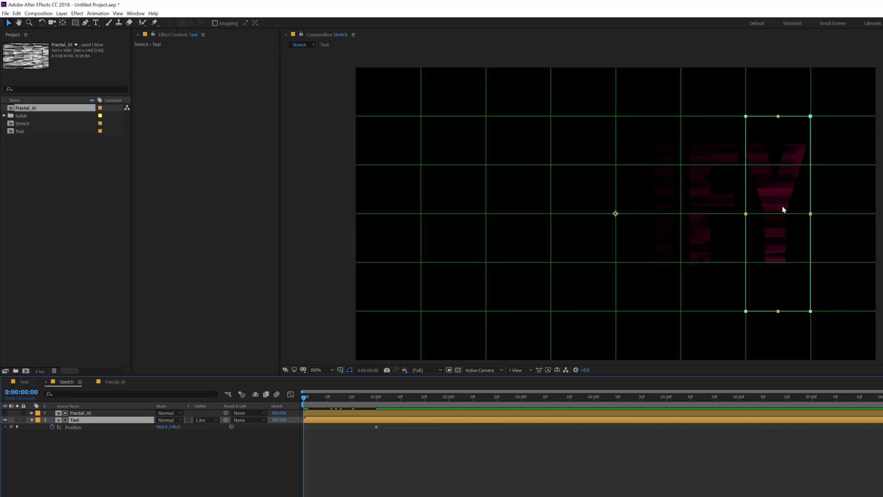
left_click_drag(782, 208, 684, 224)
left_click(292, 460)
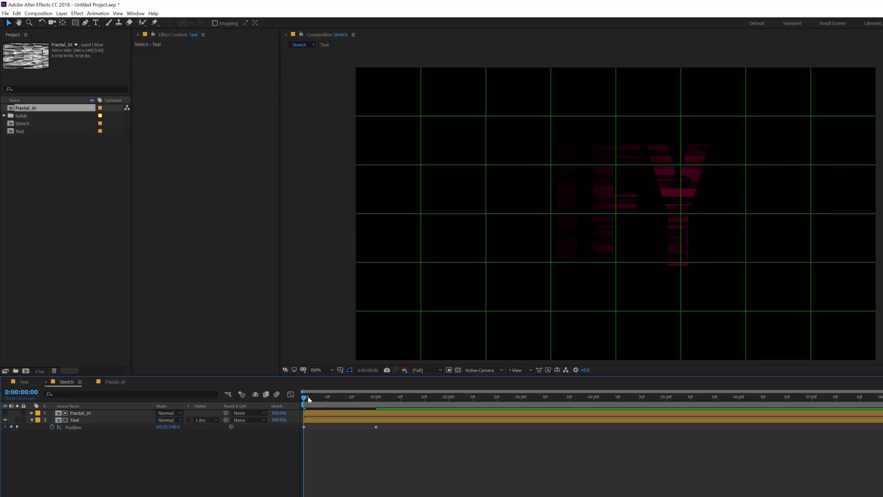
Animate the Text layer's Opacity from 0% at 0:00:00:00 to 100% at 0:00:01:00
left_click_drag(308, 396, 376, 407)
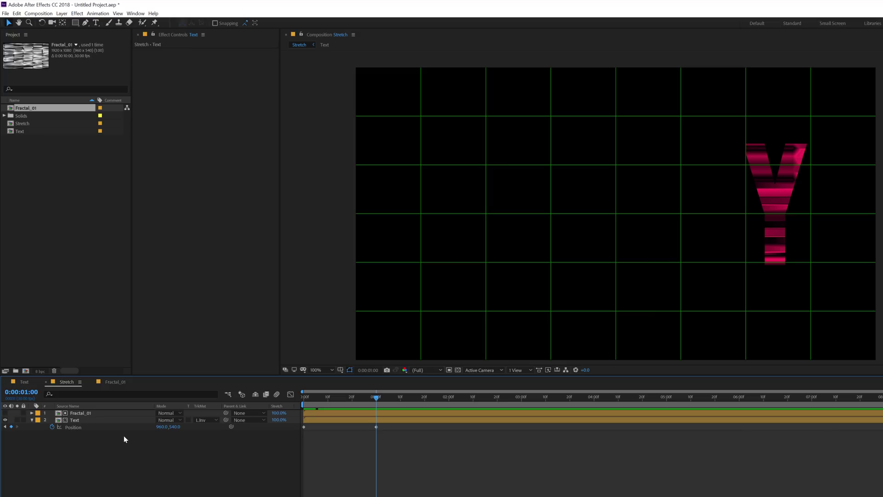
left_click(88, 422)
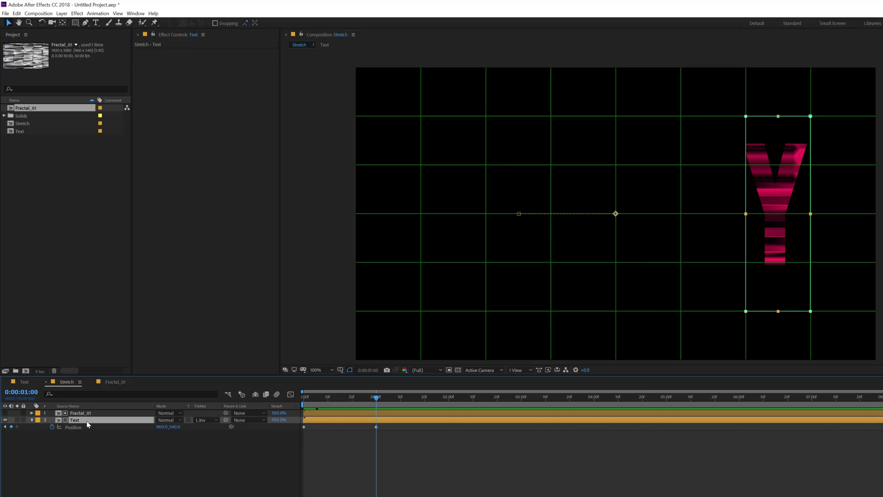
key("t")
left_click(52, 427)
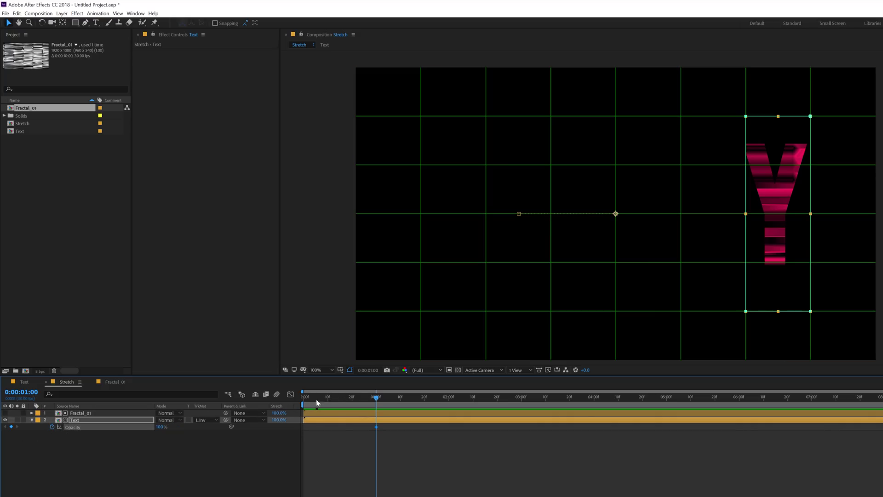
key("Home")
left_click_drag(161, 427, 133, 427)
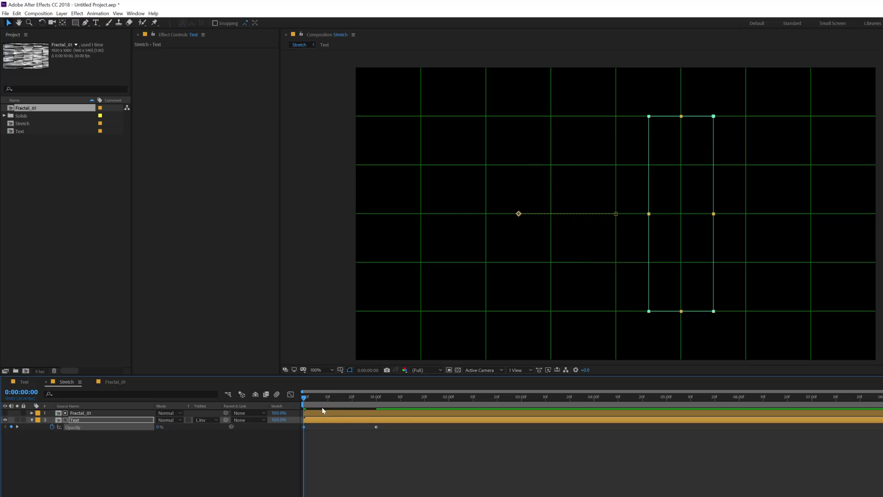
Show the Text layer's keyframed properties and review the animation up to 0:00:01:00
left_click(311, 419)
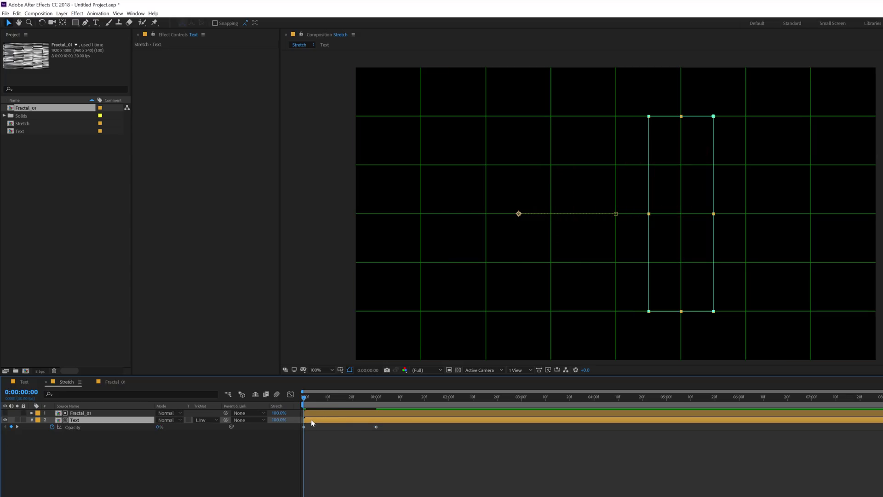
key("u")
left_click(329, 470)
left_click_drag(313, 404, 376, 400)
Apply the Displacement Map effect to the Text layer and use Fractal_01 as its displacement map layer
left_click(108, 420)
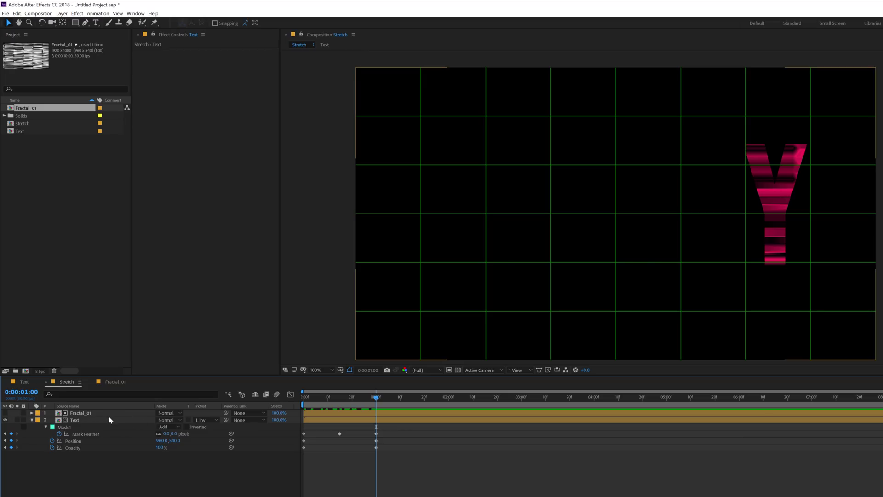
key("ctrl+space")
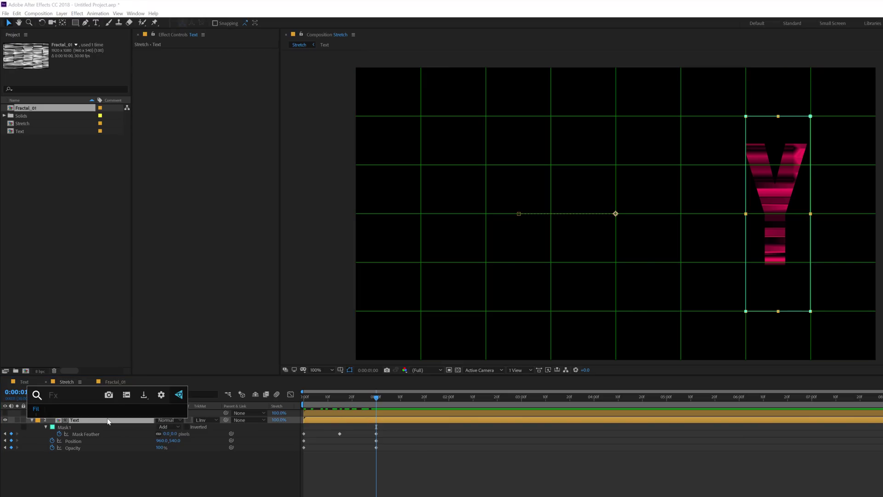
type("dis")
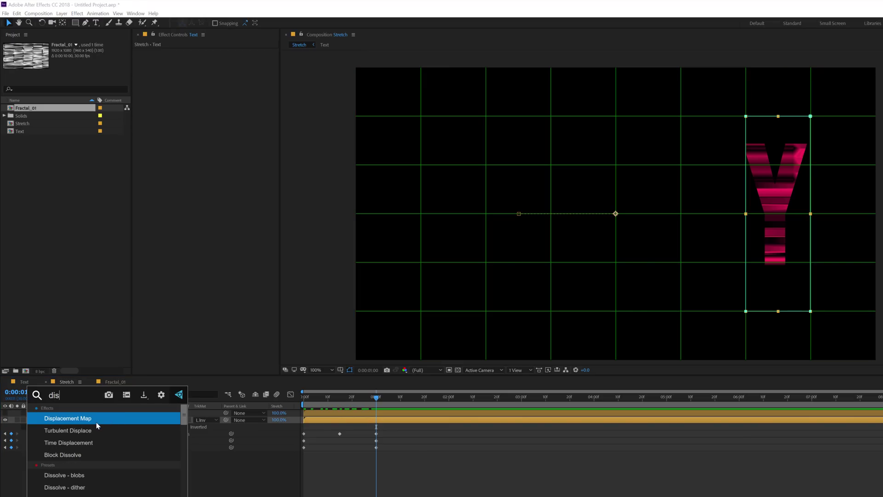
key("Return")
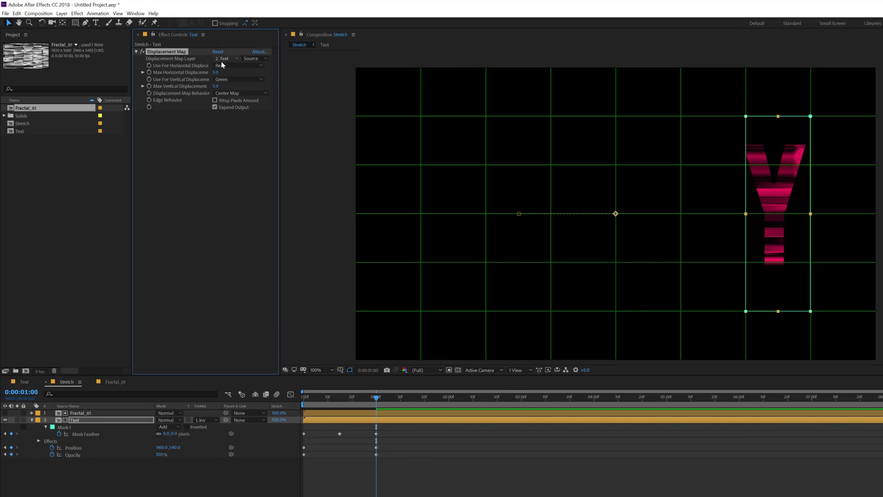
left_click(225, 58)
left_click(226, 77)
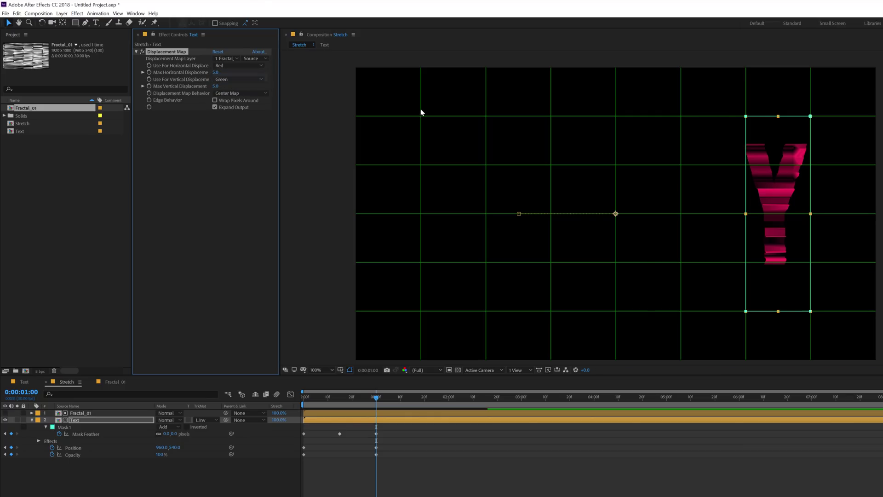
Set the Displacement Map's Max Vertical Displacement to 0
left_click(215, 86)
type("0")
left_click(218, 142)
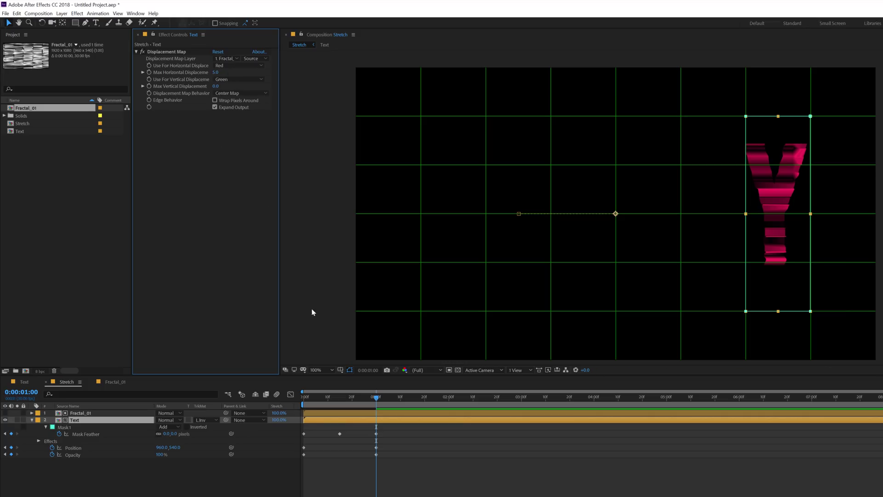
Set Max Horizontal Displacement to 500 and keyframe it at 0:00:00:00
left_click_drag(308, 402, 286, 399)
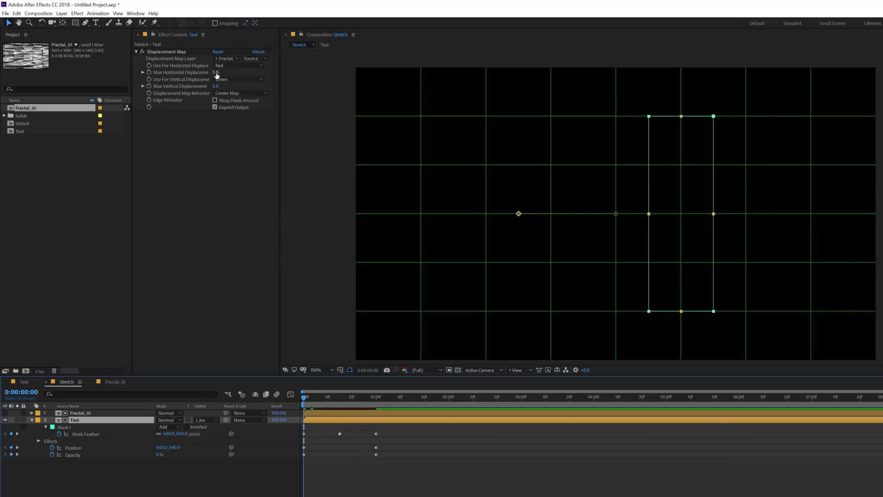
left_click(216, 72)
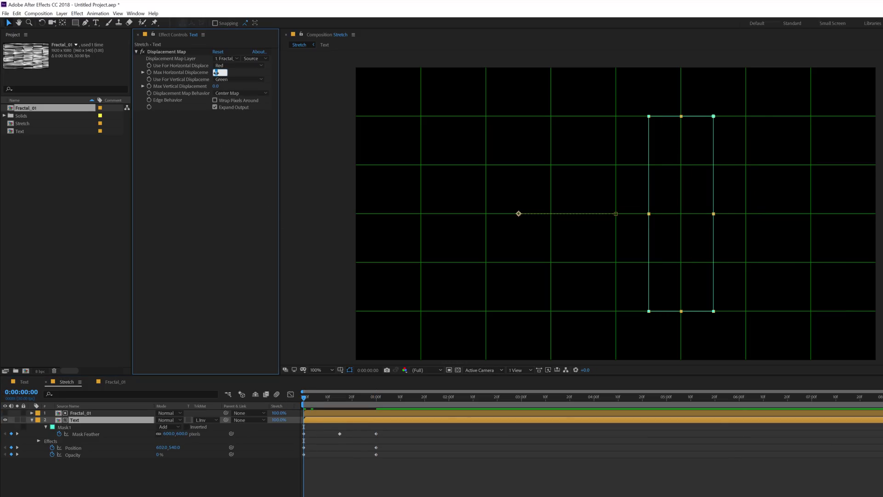
type("500")
key("Return")
left_click(375, 399)
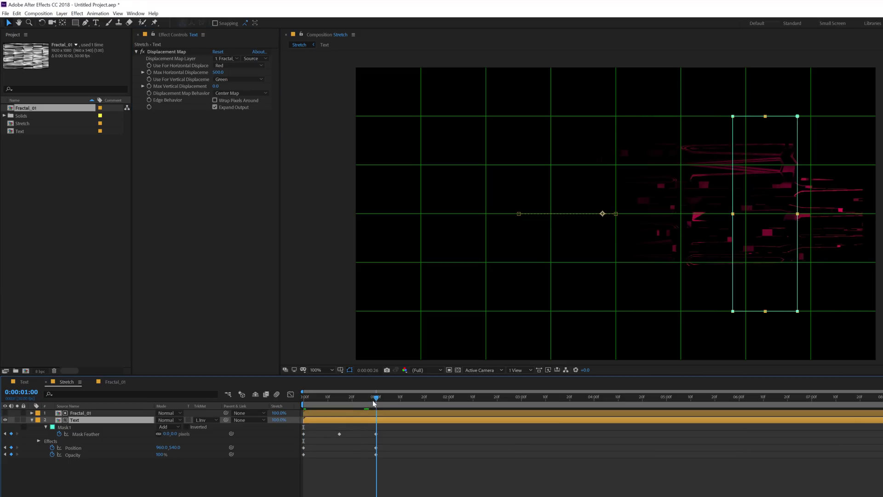
key("Home")
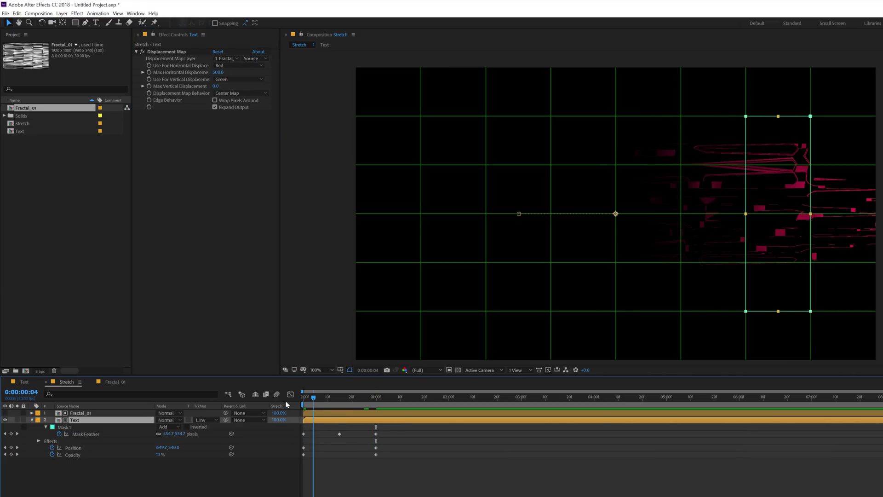
left_click(231, 123)
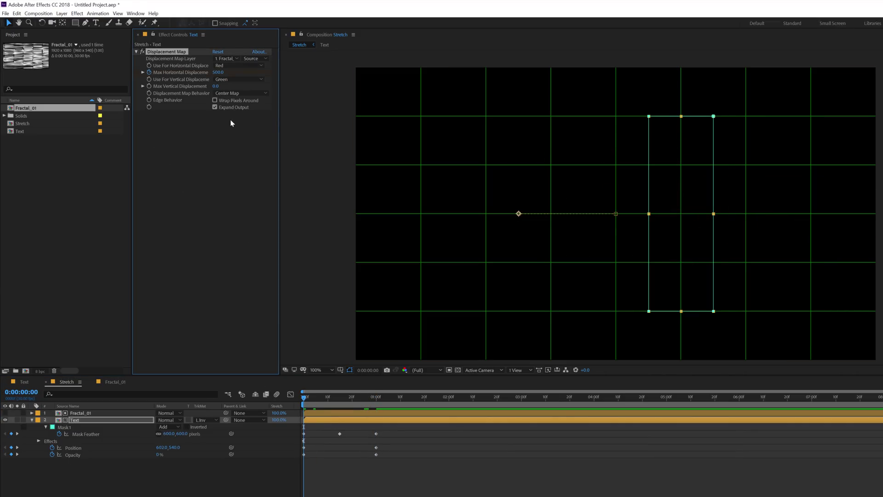
Keyframe Max Horizontal Displacement at 0 at 0:00:01:00 and review the motion
left_click_drag(360, 400, 376, 399)
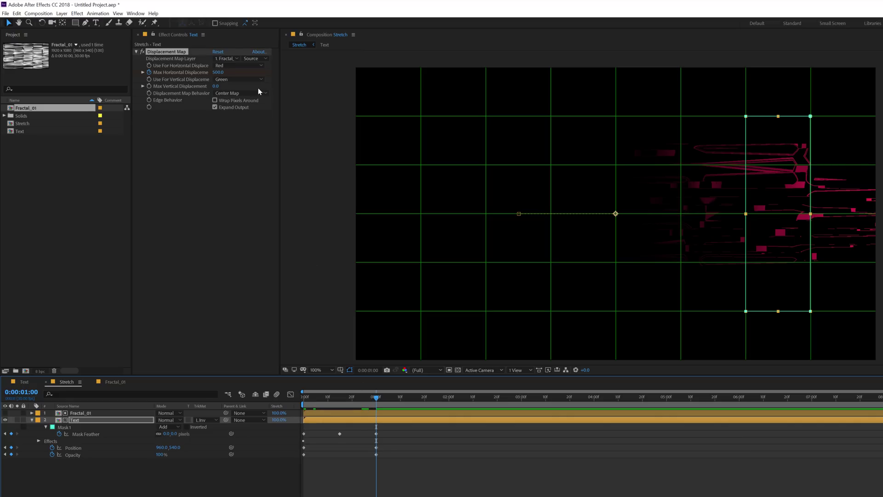
left_click(219, 74)
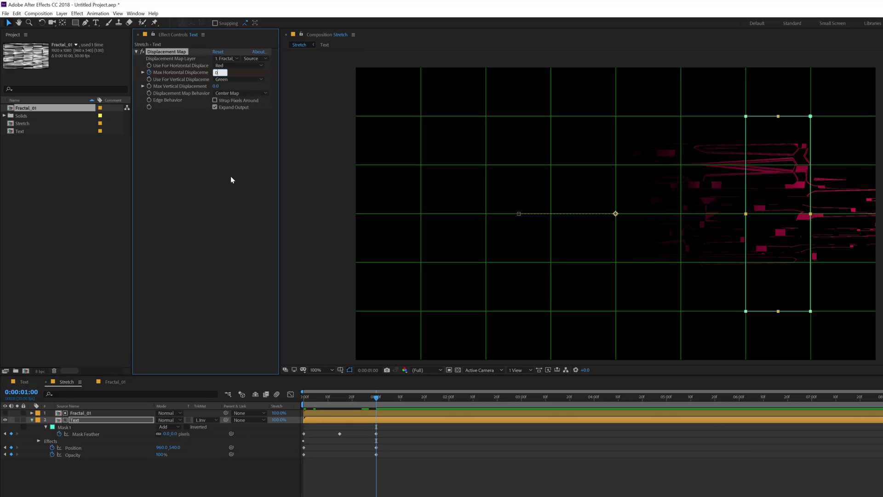
type("0")
key("Return")
mouse_move(363, 400)
left_mouse_down()
mouse_move(289, 399)
mouse_move(406, 406)
mouse_move(337, 406)
mouse_move(375, 409)
left_mouse_up()
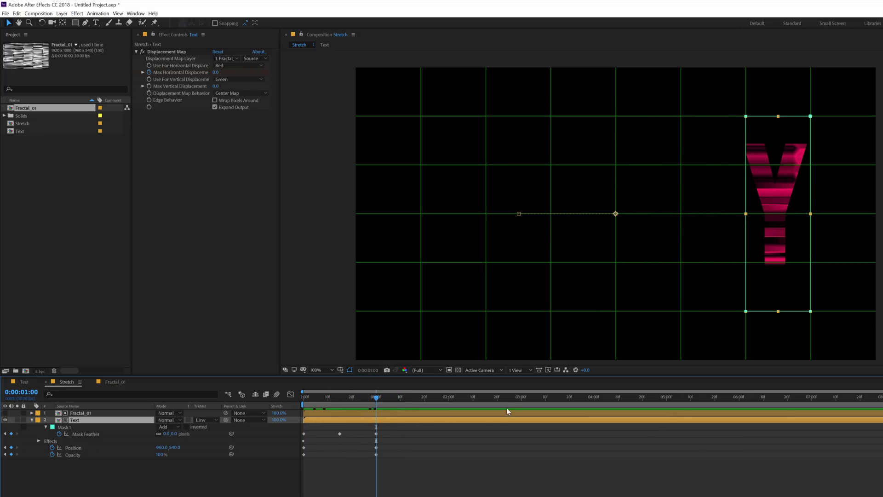
Copy the Text layer's Max Horizontal Displacement, Position and Opacity keyframes and paste them at 0:00:03:00
left_click_drag(484, 401, 524, 407)
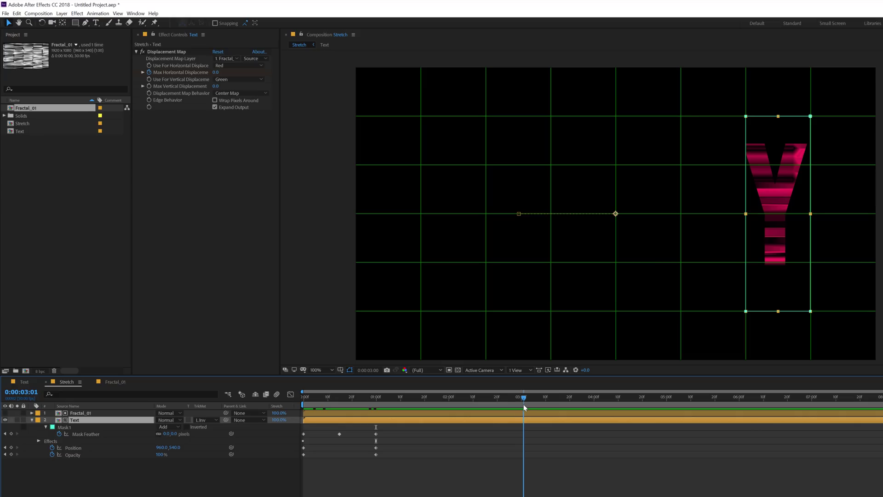
key("Page_Up")
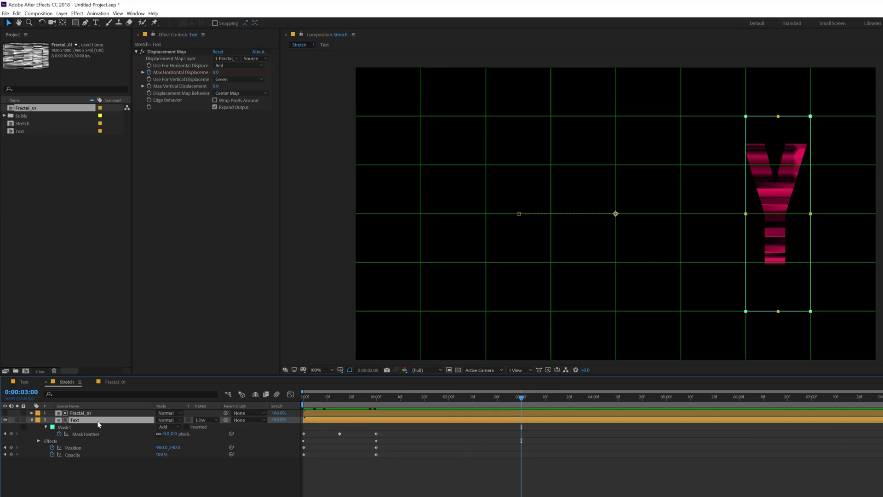
key("u")
key("u")
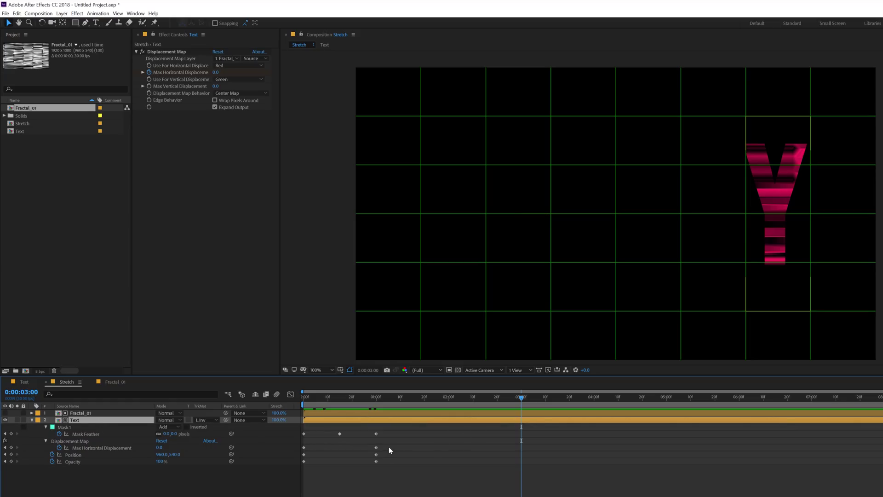
left_click_drag(388, 445, 287, 474)
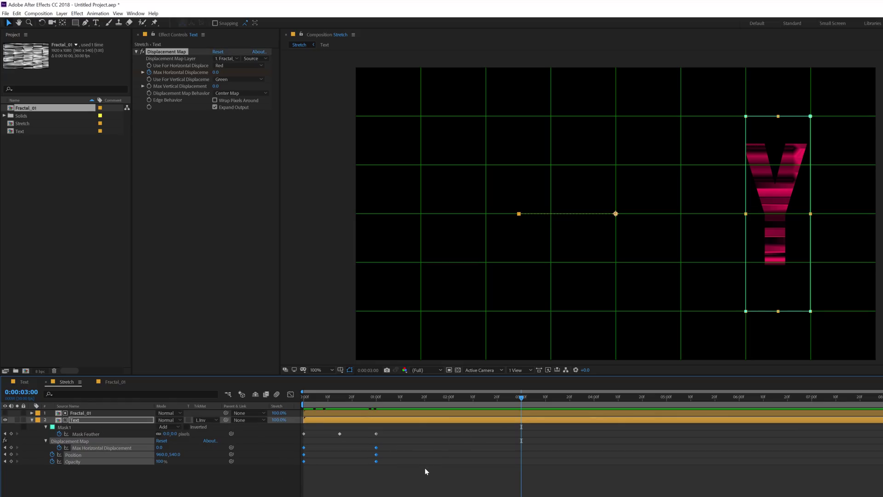
key("ctrl+c")
key("ctrl+v")
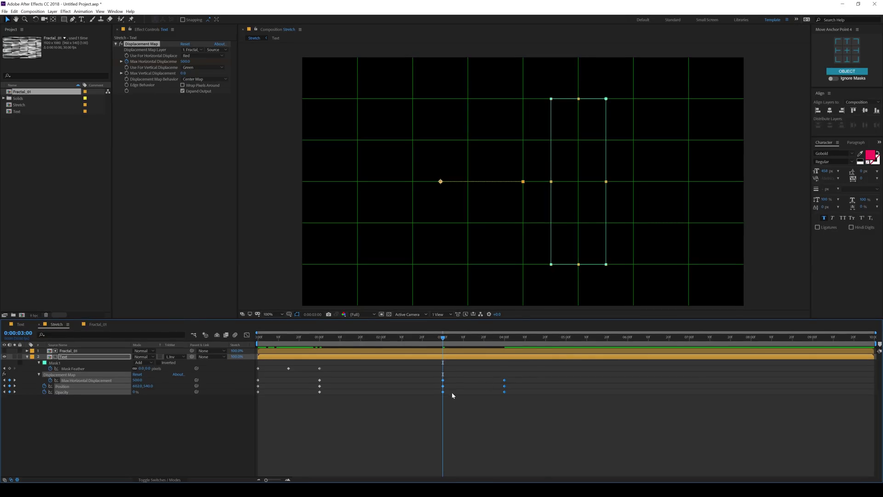
Time-reverse the pasted displacement, position and opacity keyframes and preview the exit animation
right_click(445, 383)
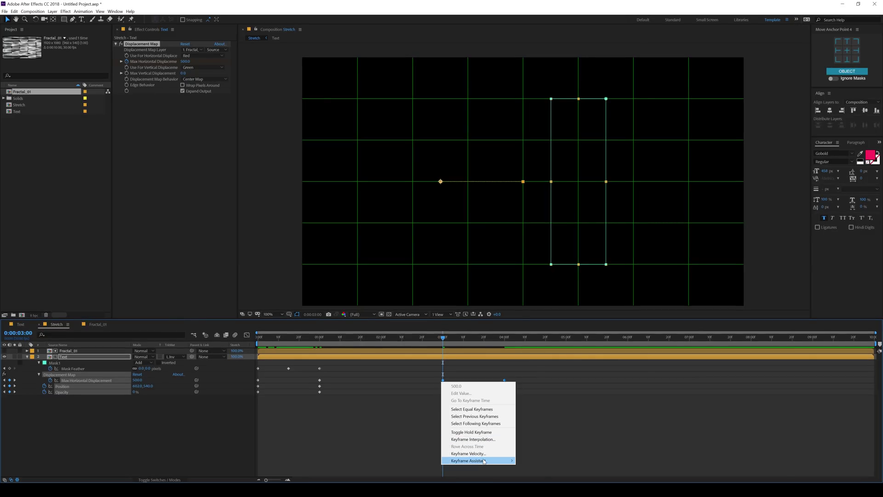
left_click(525, 461)
left_click(469, 423)
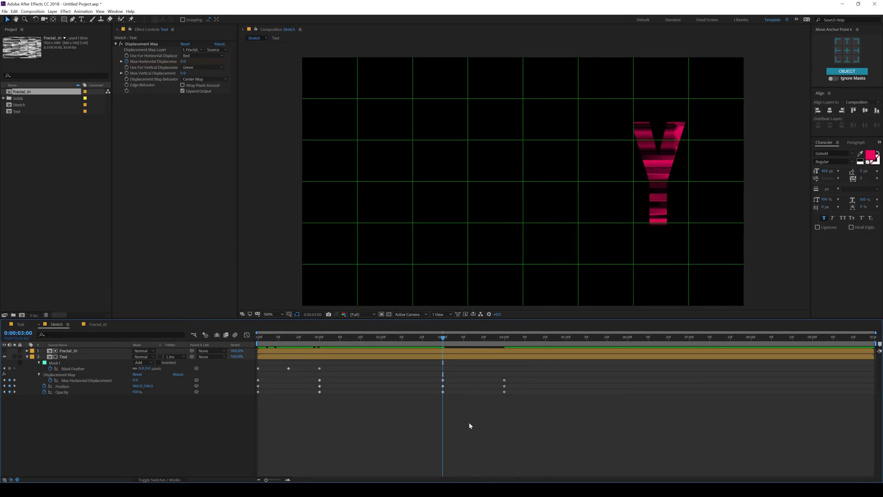
key("space")
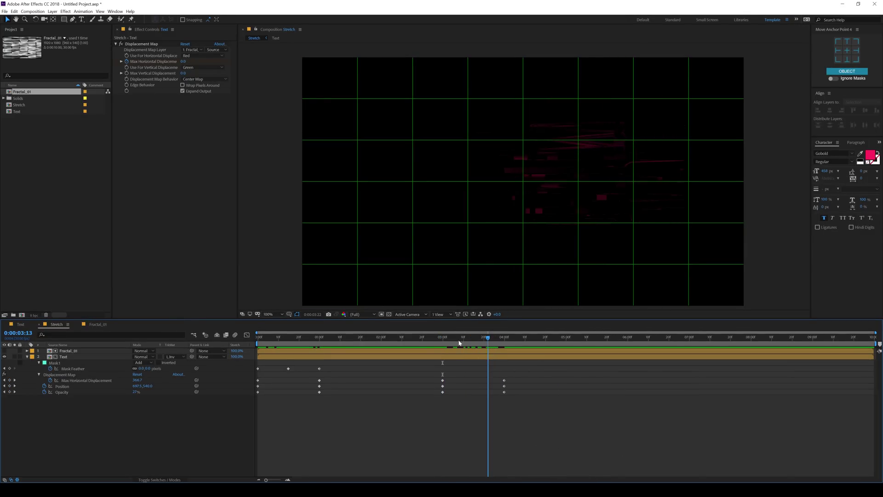
key("space")
mouse_move(437, 344)
left_mouse_down()
mouse_move(497, 345)
mouse_move(423, 351)
left_mouse_up()
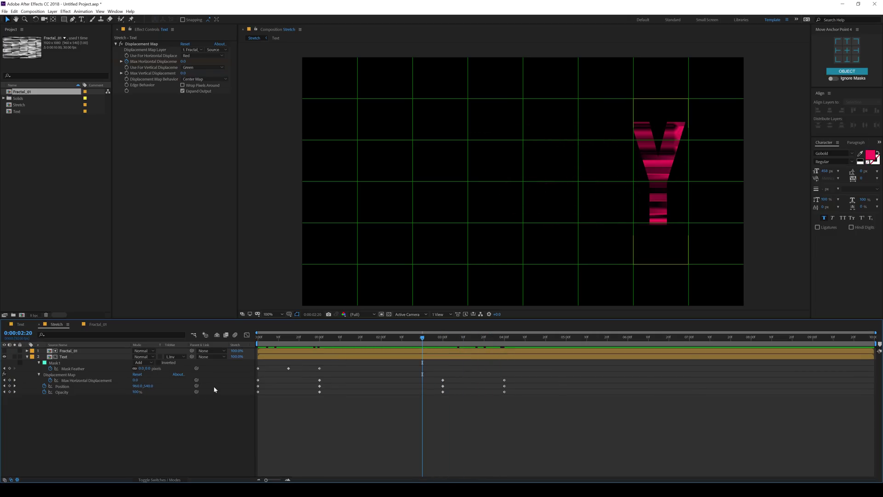
Apply the Curves effect to the Fractal_01 layer and, at 0:00:01:00, move the curve's black point nearly to the end of the input axis
left_click(69, 352)
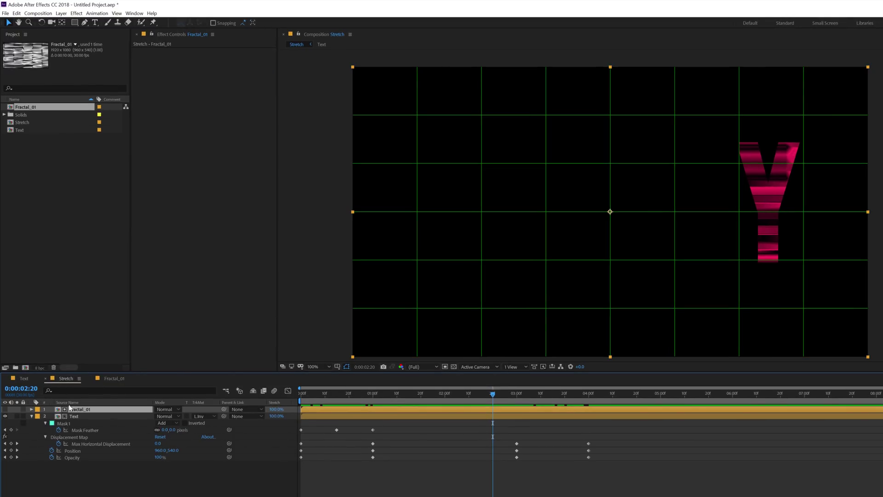
key("ctrl+space")
type("curv")
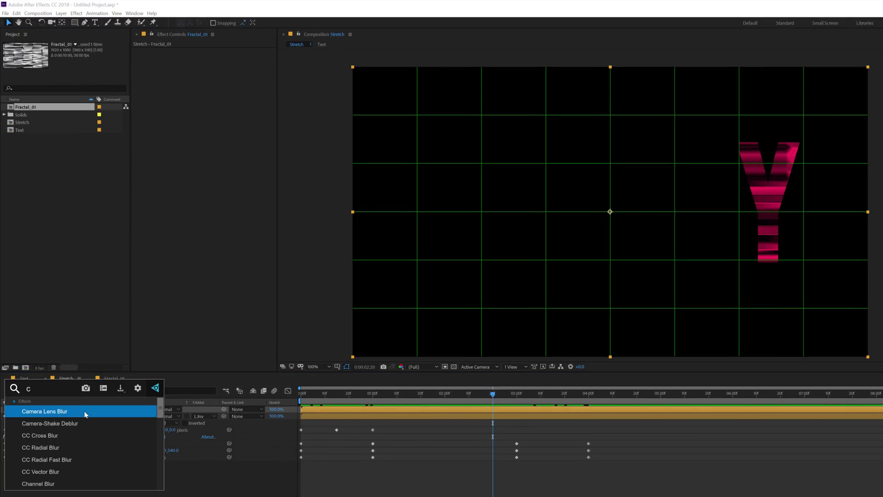
left_click(85, 411)
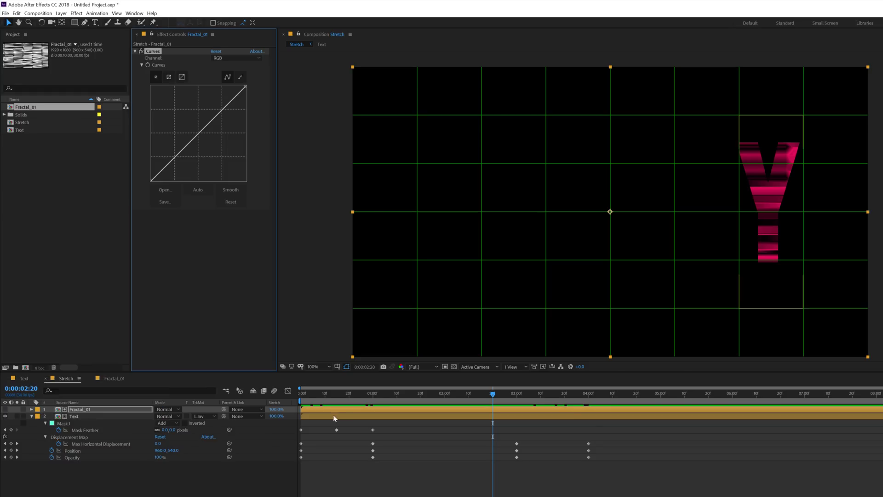
left_click(375, 397)
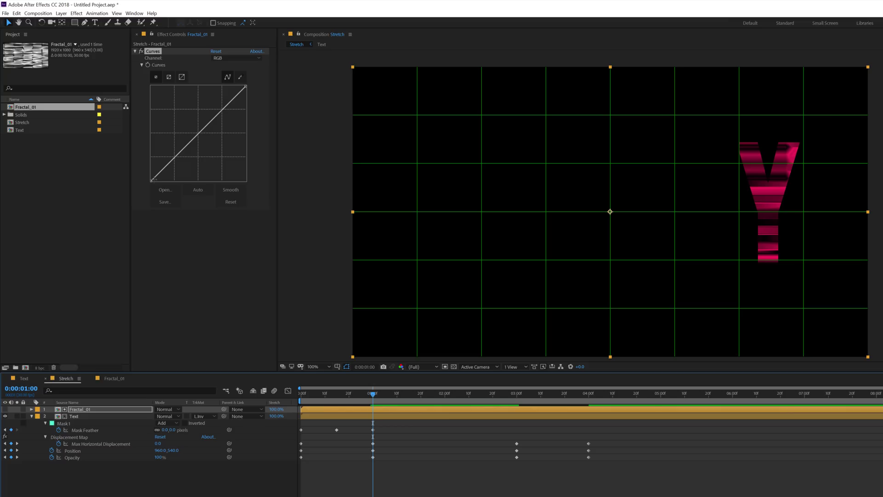
left_click_drag(151, 180, 235, 195)
Add a second Curves effect to the Fractal_01 layer, leaving its curve straight
left_click(91, 410)
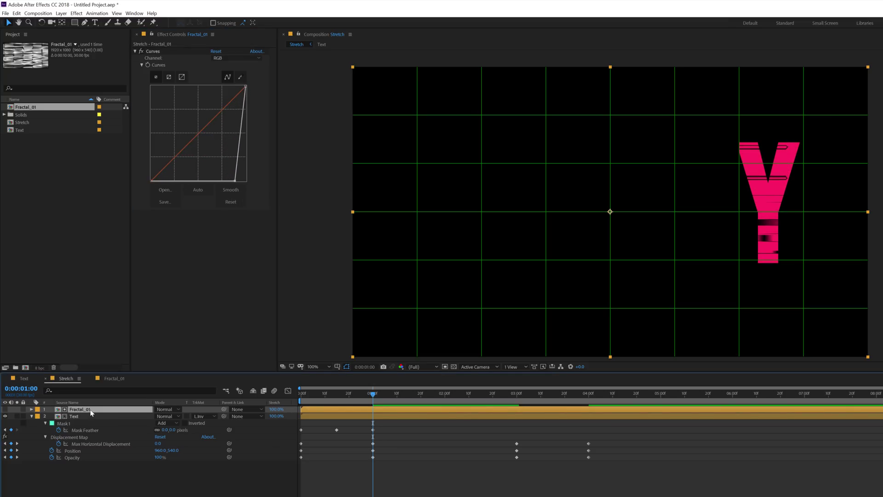
key("ctrl+space")
type("curv")
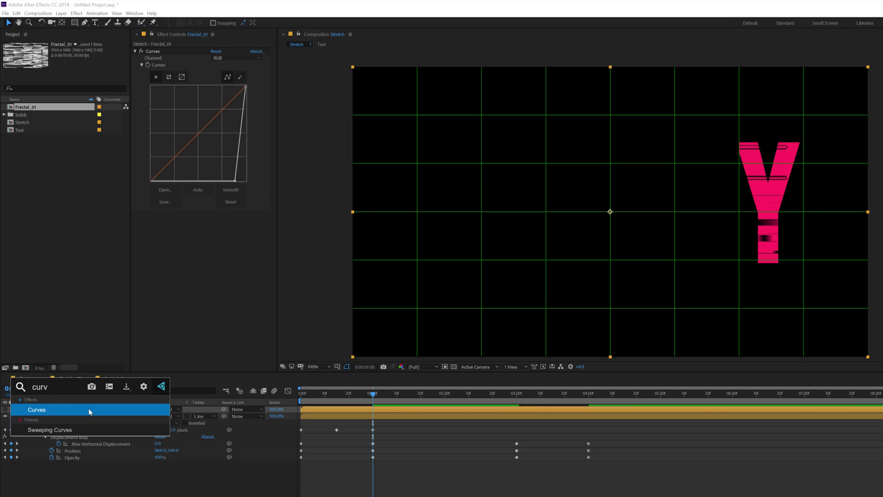
key("Return")
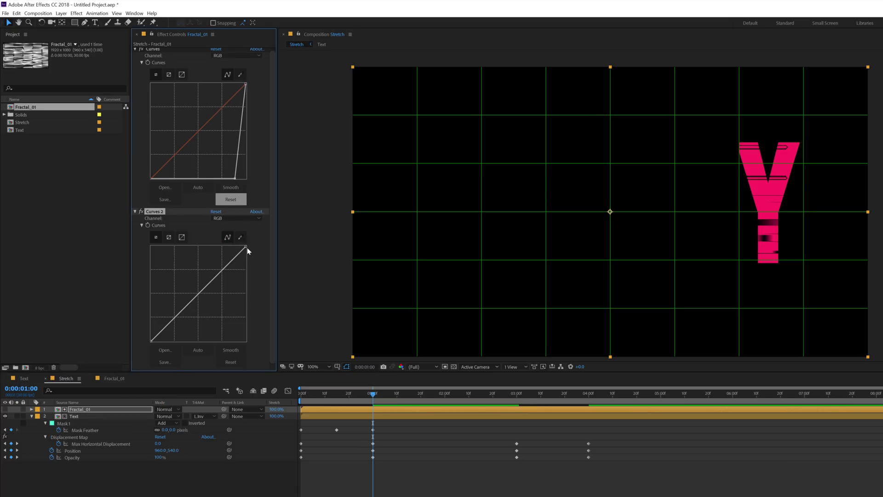
mouse_move(246, 248)
left_mouse_down()
mouse_move(246, 299)
mouse_move(246, 246)
left_mouse_up()
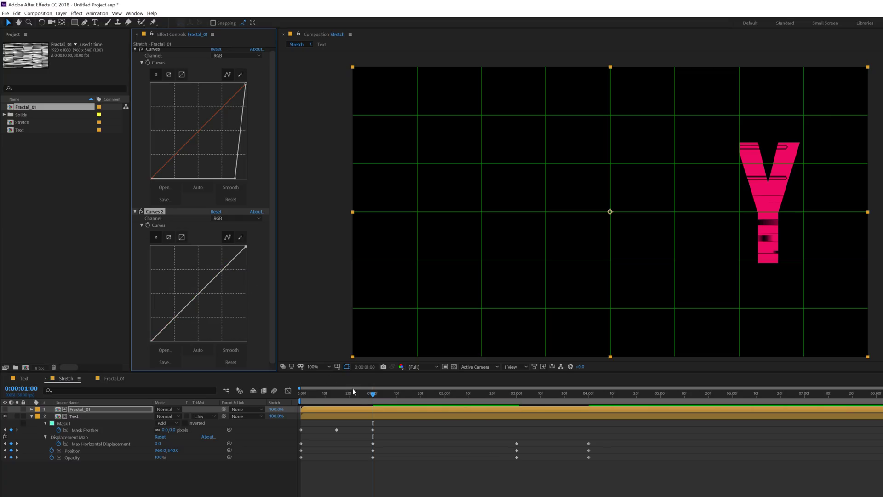
Keyframe the second Curves effect with a straight curve at 0:00:00:15 and its white point lowered to black at 0:00:01:00
left_click(337, 394)
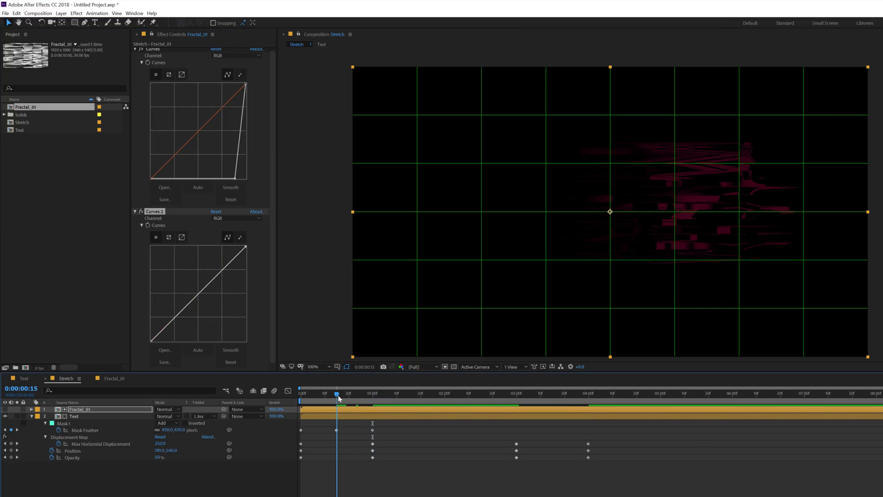
left_click(147, 226)
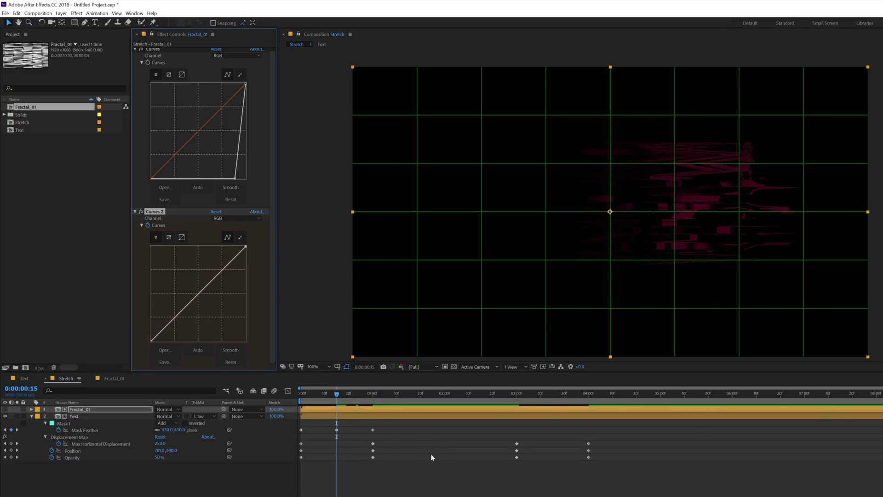
left_click(369, 394)
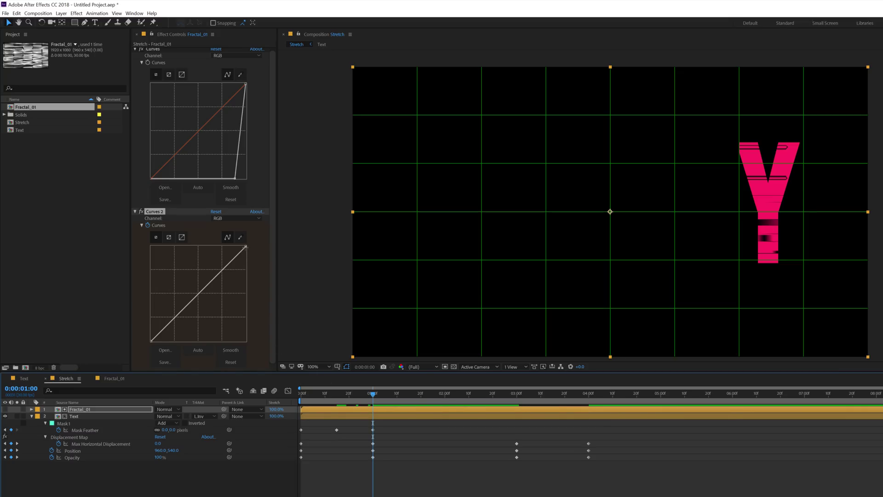
left_click_drag(245, 246, 248, 365)
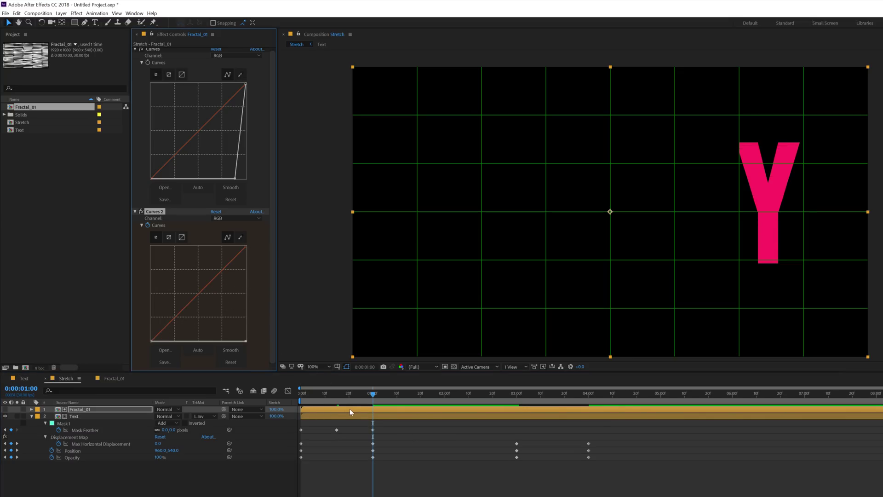
Reveal the Curves keyframes and apply Easy Ease to all keyframes of the Fractal_01 and Text layers
key("u")
mouse_move(369, 394)
left_mouse_down()
mouse_move(319, 391)
mouse_move(378, 399)
left_mouse_up()
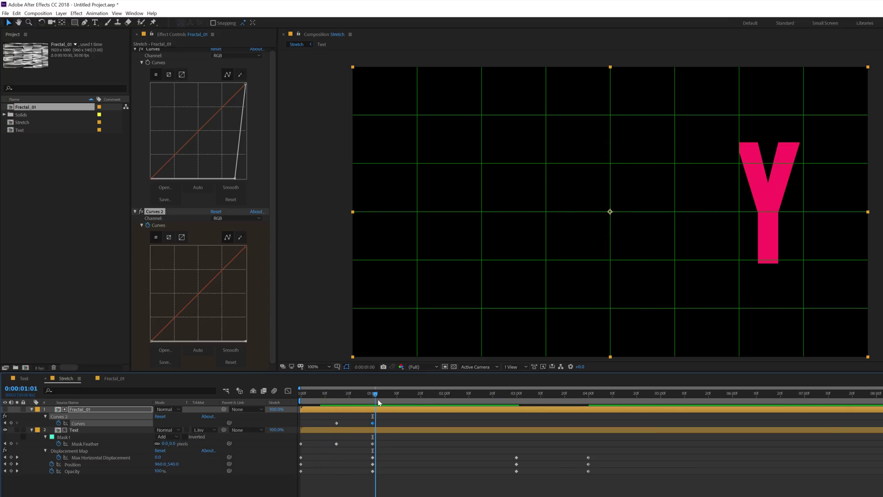
left_click(379, 474)
left_click_drag(379, 474, 299, 495)
left_click(509, 439)
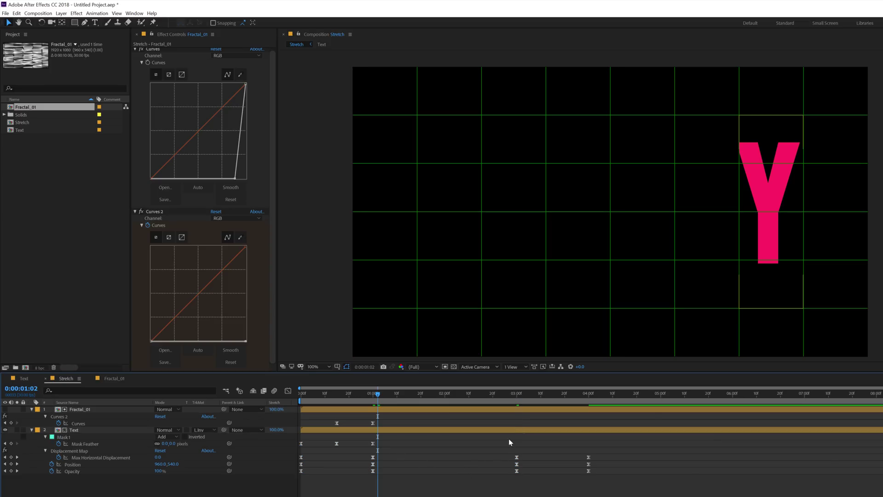
Copy the two Curves keyframes of the Fractal_01 layer and paste them at 0:00:03:00
left_click(516, 396)
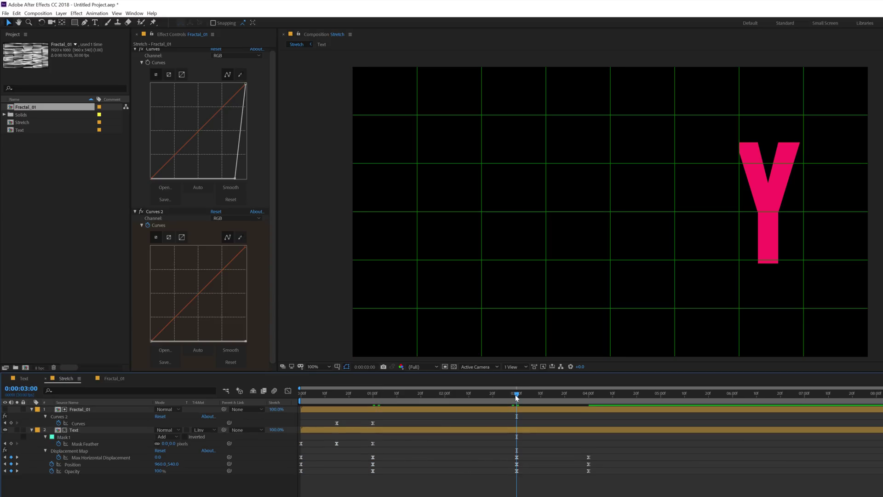
left_click_drag(398, 420, 317, 427)
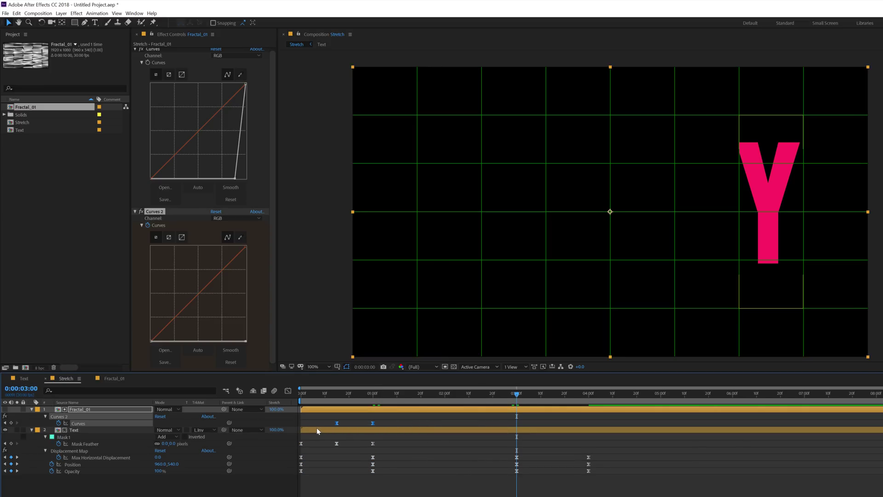
key("ctrl+c")
key("ctrl+v")
Time-reverse the pasted Curves keyframes and scrub through the animation to check it
right_click(517, 422)
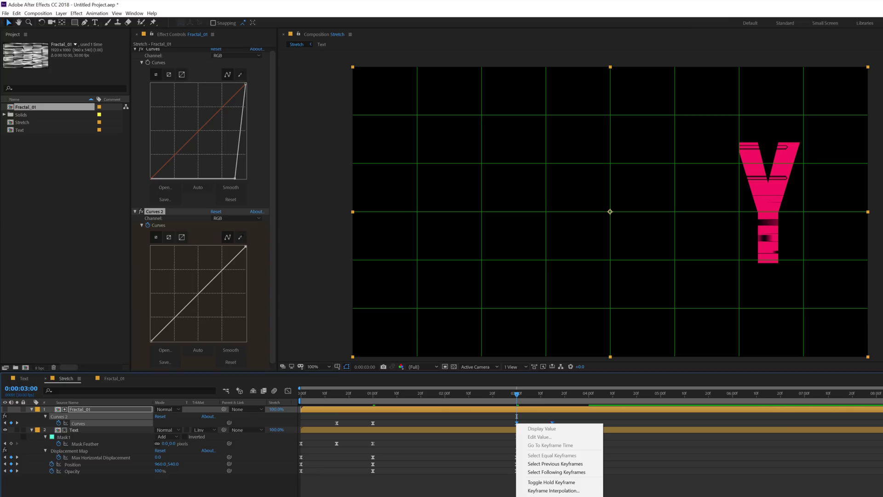
mouse_move(559, 495)
left_click(623, 466)
left_click(529, 483)
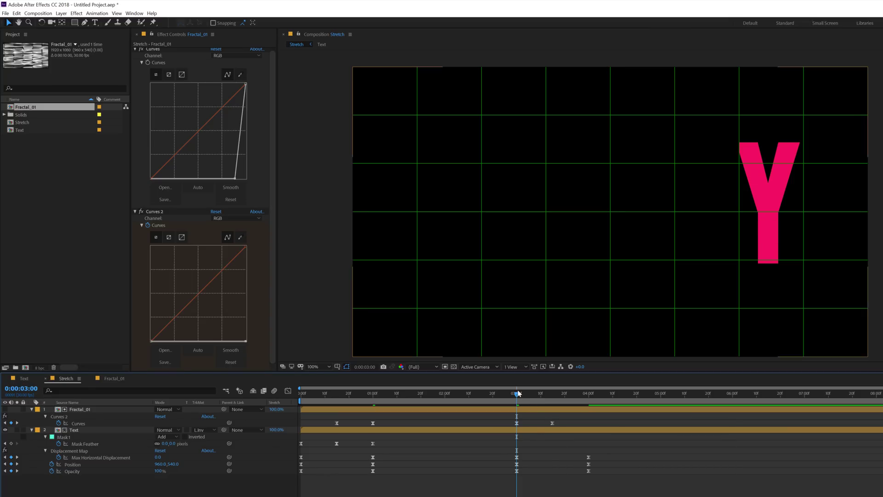
left_click_drag(517, 394, 459, 412)
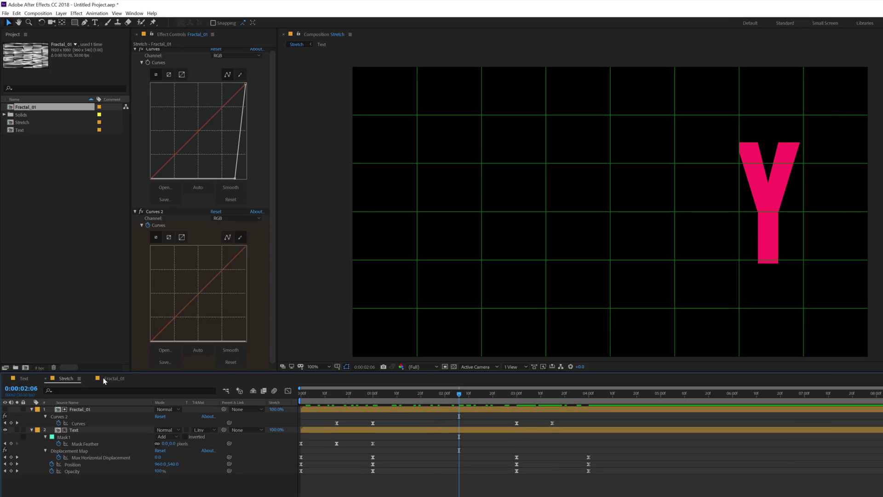
Duplicate the Fractal_01 and Text layers together, offset the duplicates to start at 0:00:00:08, and preview the result
left_click(31, 429)
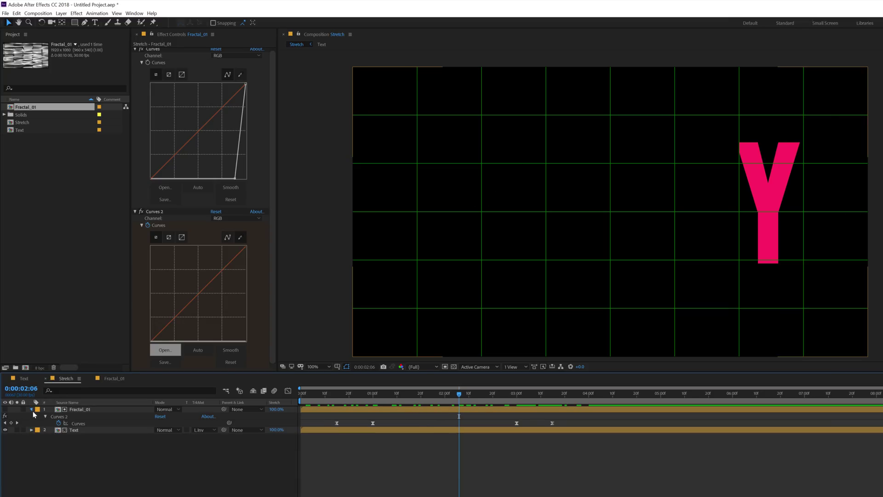
left_click(32, 409)
left_click_drag(327, 398, 321, 396)
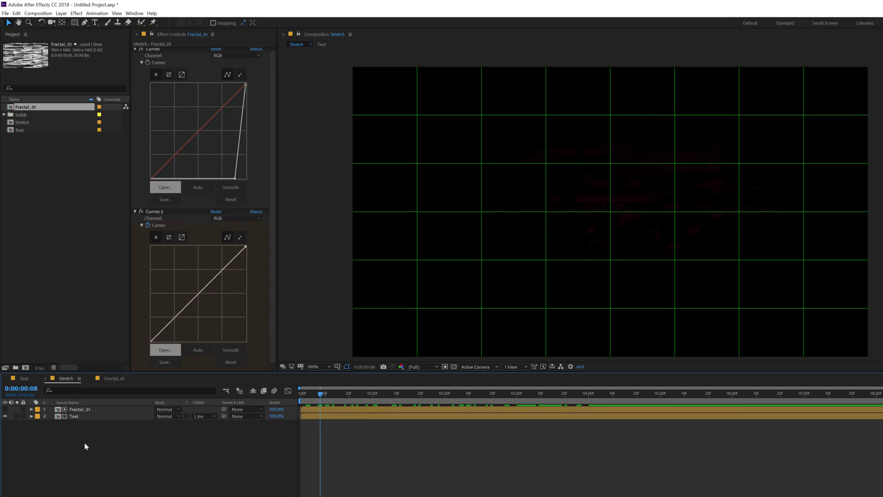
left_click_drag(74, 445, 96, 393)
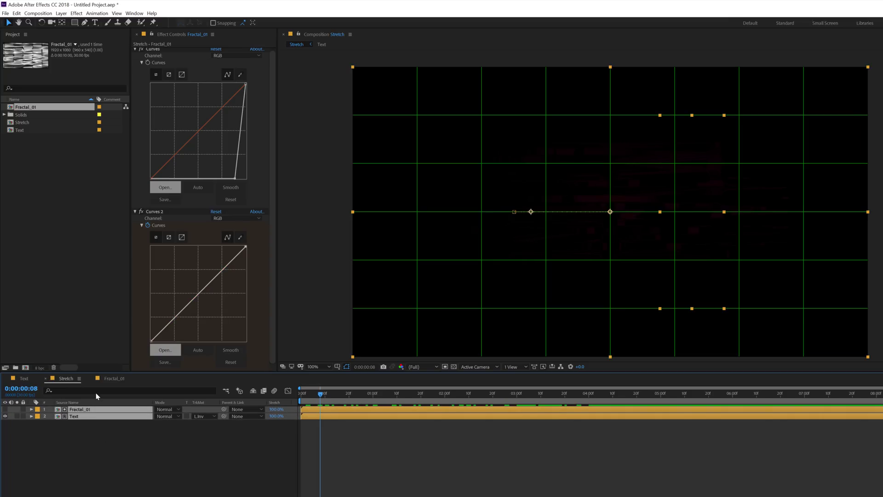
key("ctrl+d")
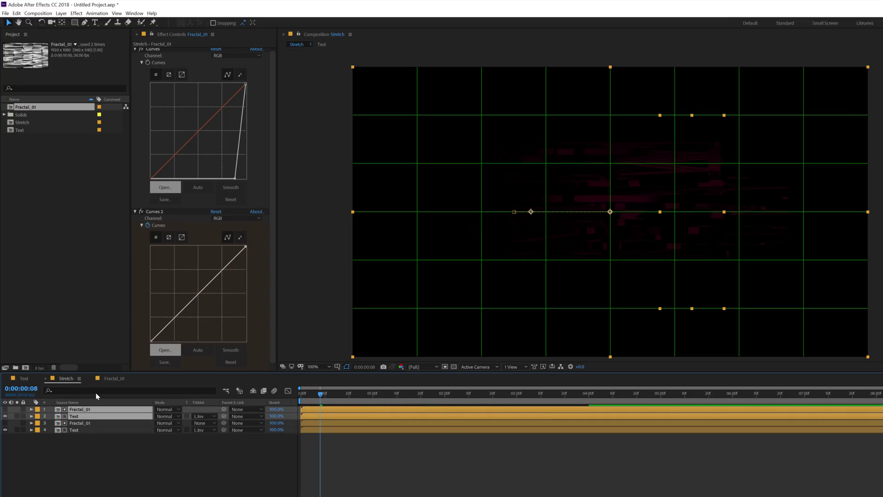
left_click_drag(313, 410, 327, 410)
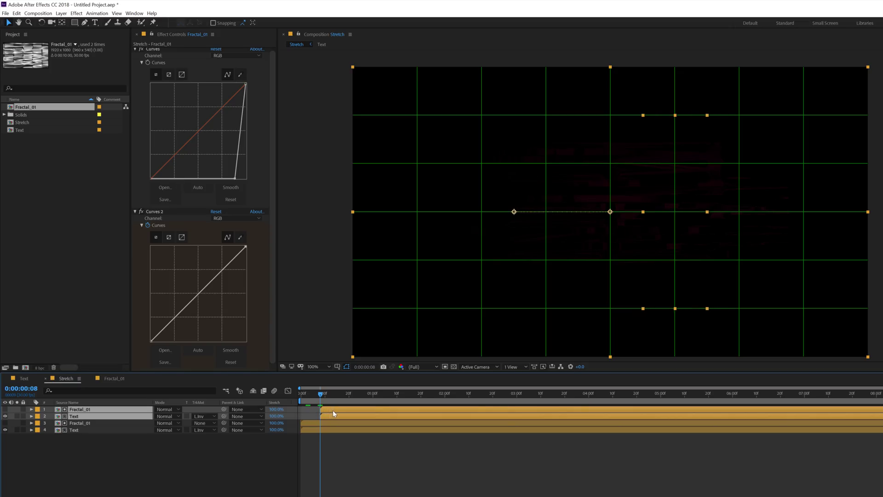
left_click(337, 465)
key("space")
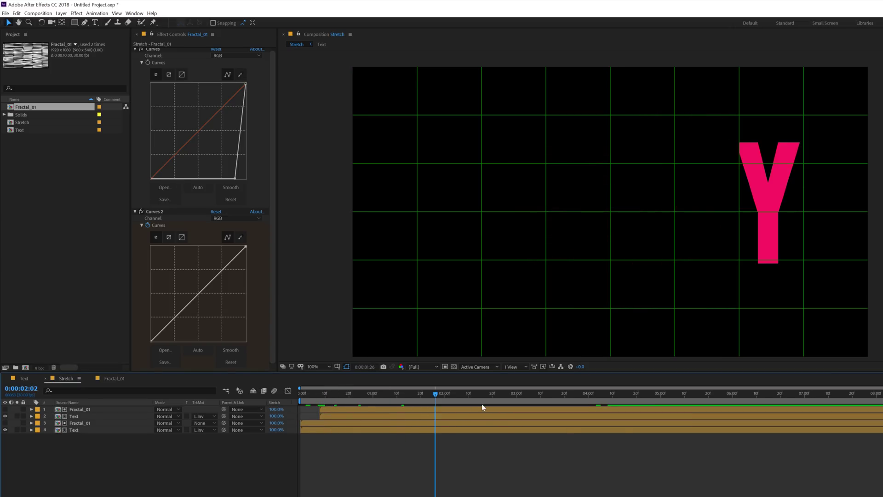
Move Mask 1 of the upper Text layer off the Y so it frames the letter F between the grid lines
left_click(76, 417)
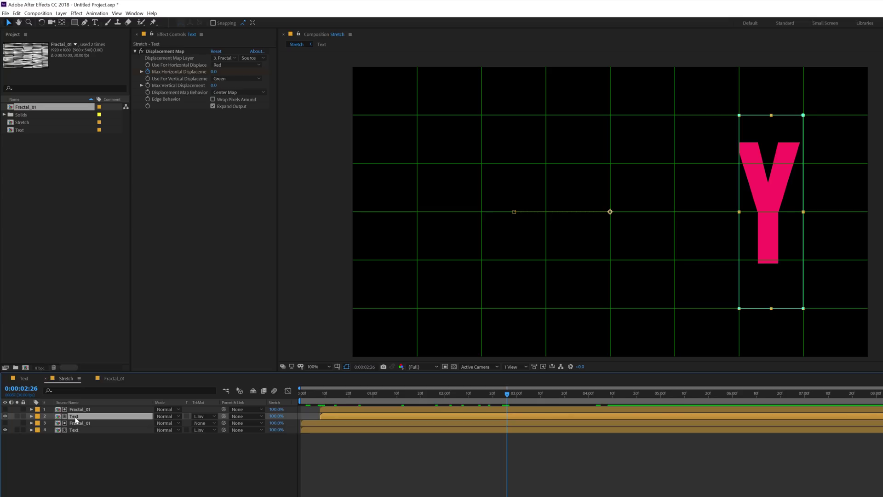
key("m")
left_click(65, 424)
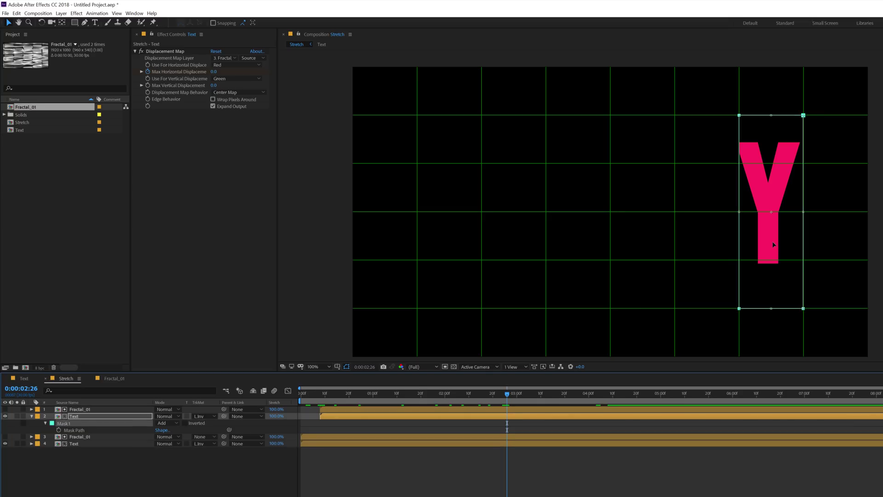
left_click_drag(772, 241, 709, 243)
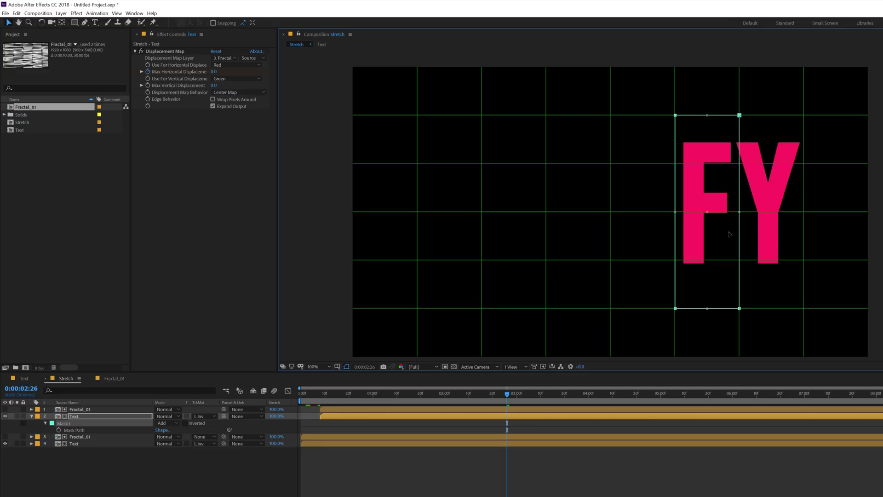
scroll(729, 235, "up", 2)
scroll(576, 194, "right", 5)
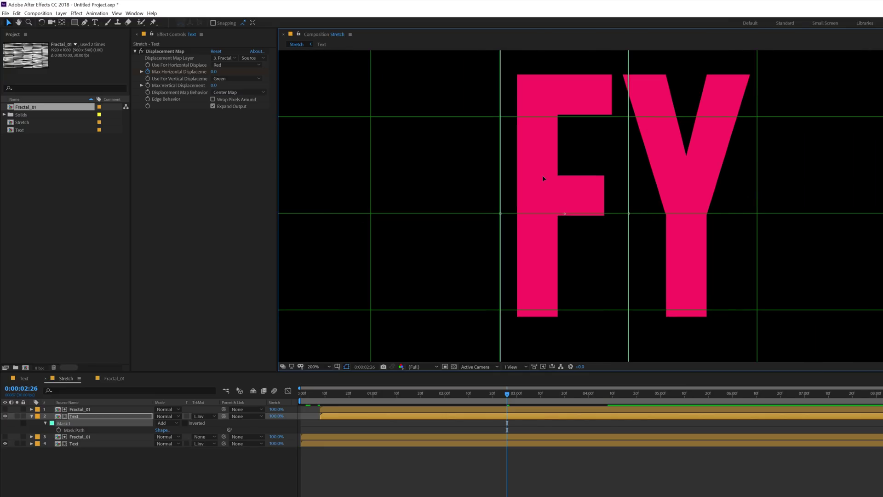
Turn off the proportional grid and scrub the Stretch timeline to check the F and Y animation
left_click(337, 368)
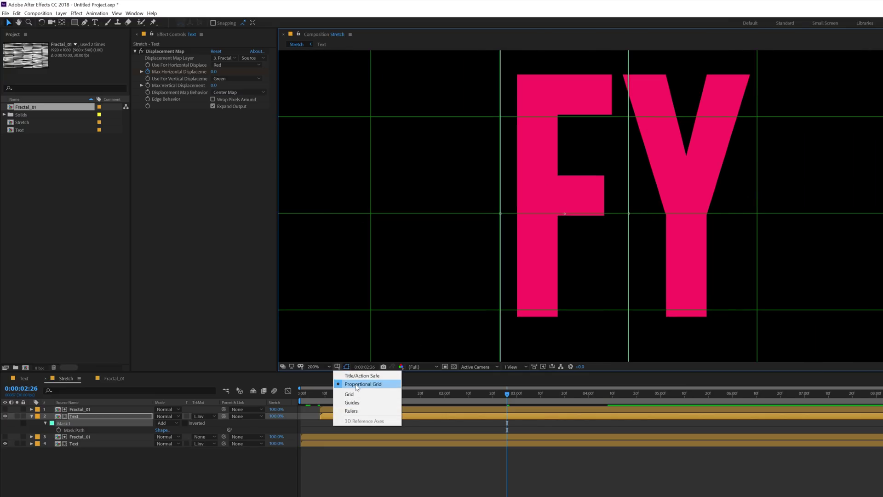
left_click(358, 385)
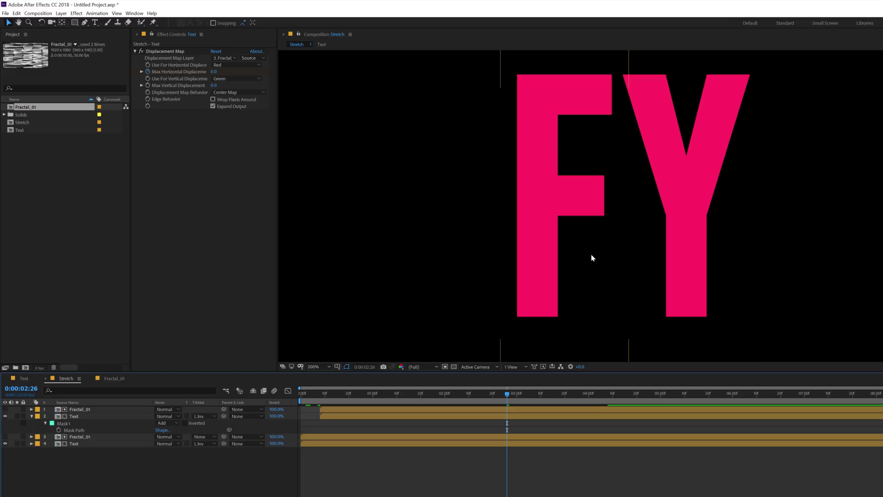
scroll(575, 213, "down", 1)
left_click_drag(575, 213, 633, 230)
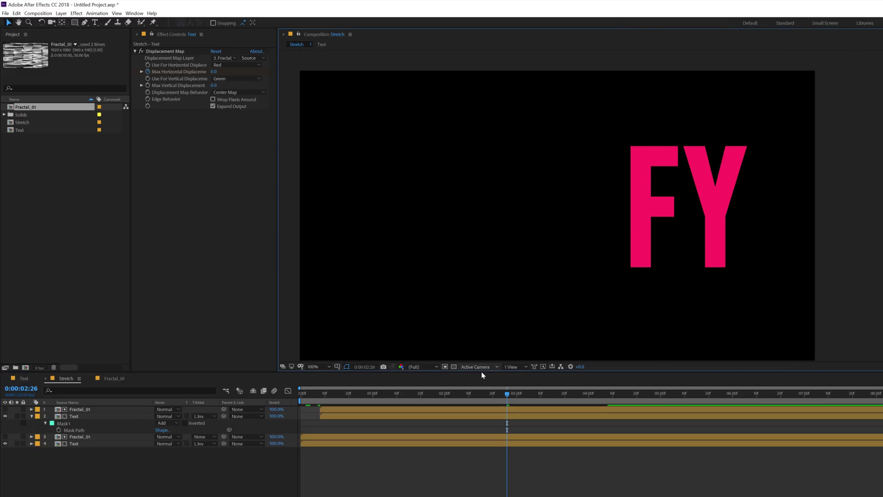
left_click_drag(473, 394, 442, 408)
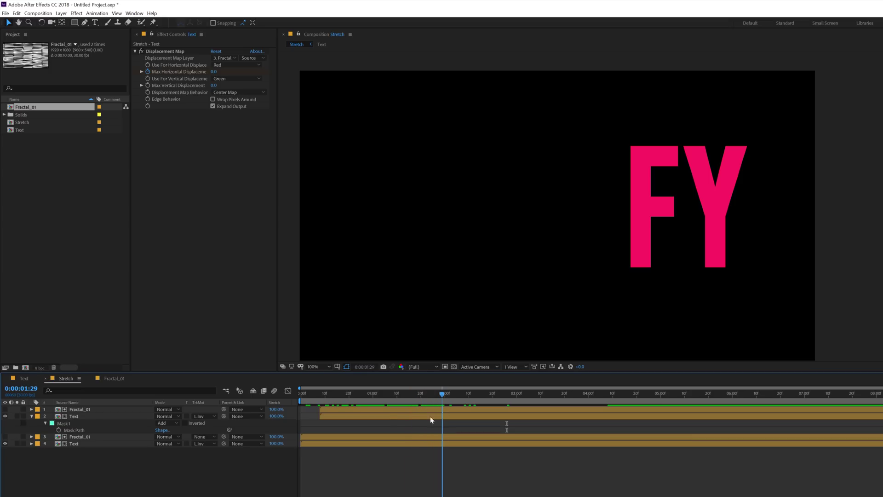
Duplicate the upper Fractal_01 and Text layers together and offset the copies to start at 0:00:00:16
left_click(34, 418)
left_click(31, 416)
left_click(81, 409)
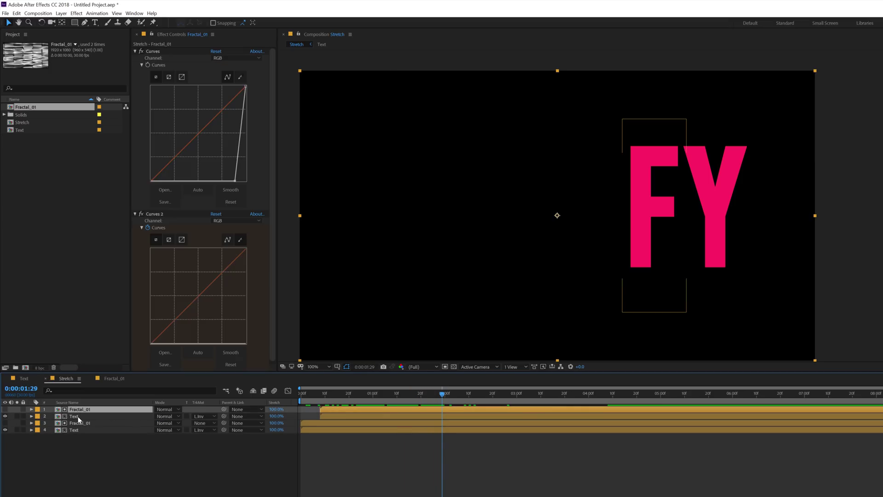
left_click(78, 417, "shift")
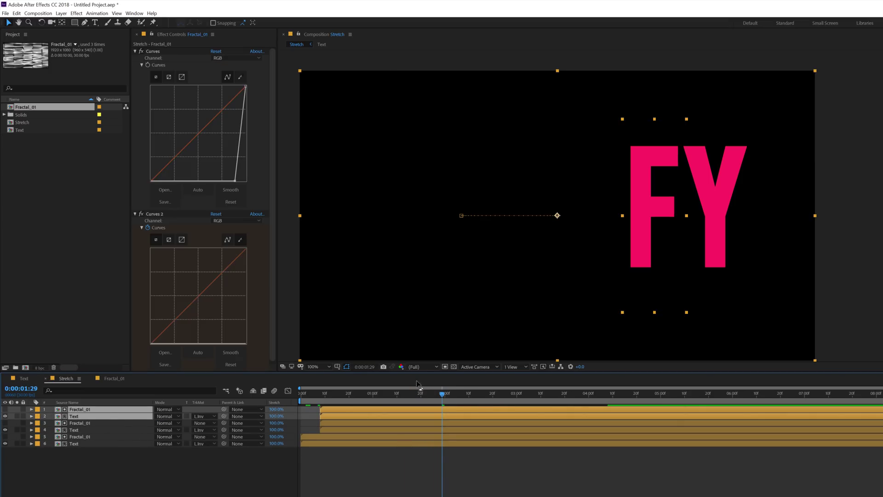
key("ctrl+d")
left_click(322, 395)
left_click_drag(323, 397, 321, 398)
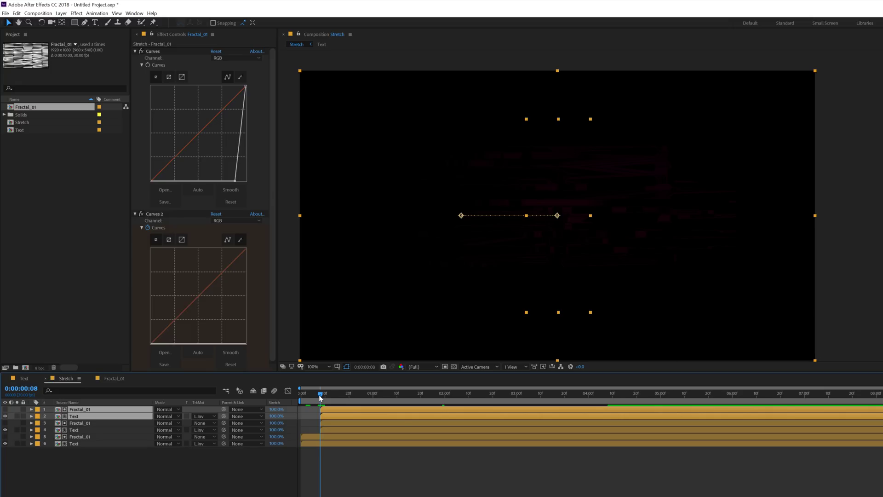
key("space")
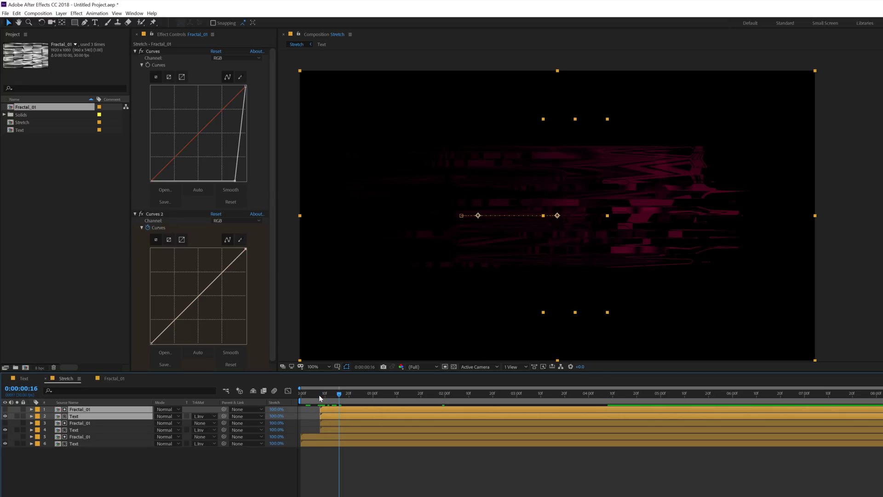
left_click_drag(327, 410, 344, 411)
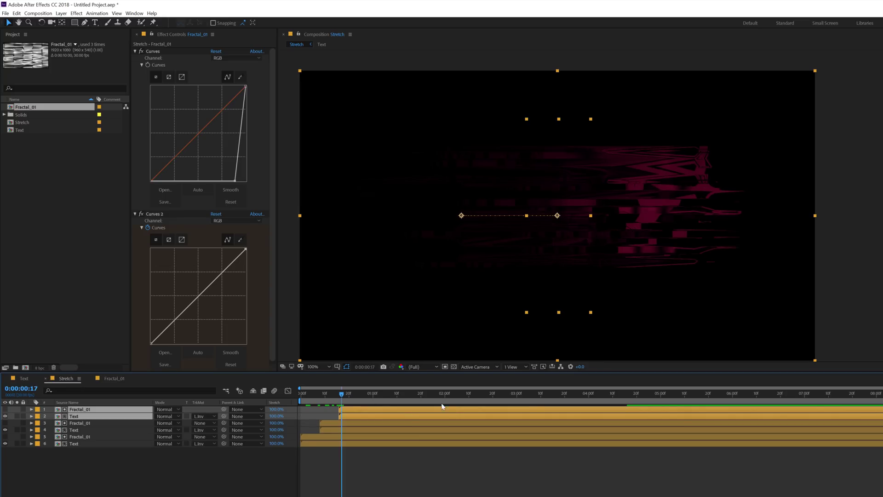
Move Mask 1 of the newest Text layer off the F so it covers the letter I before it
left_click(492, 394)
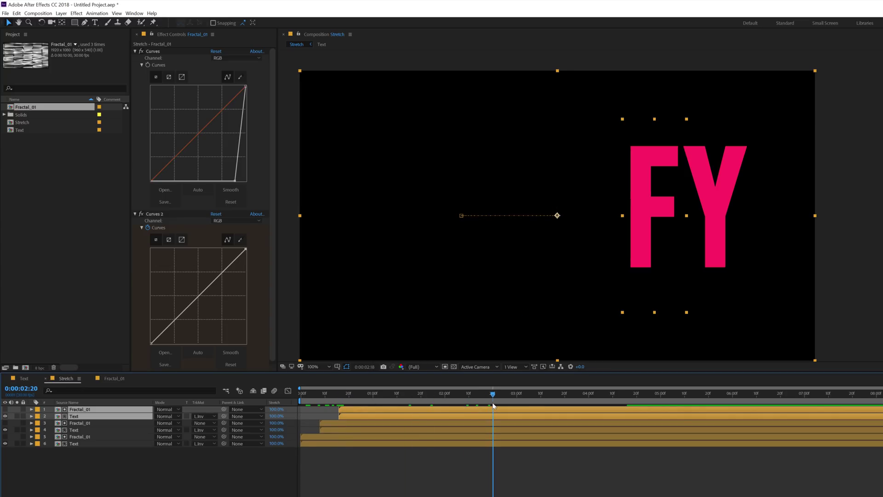
left_click(162, 492)
left_click(75, 417)
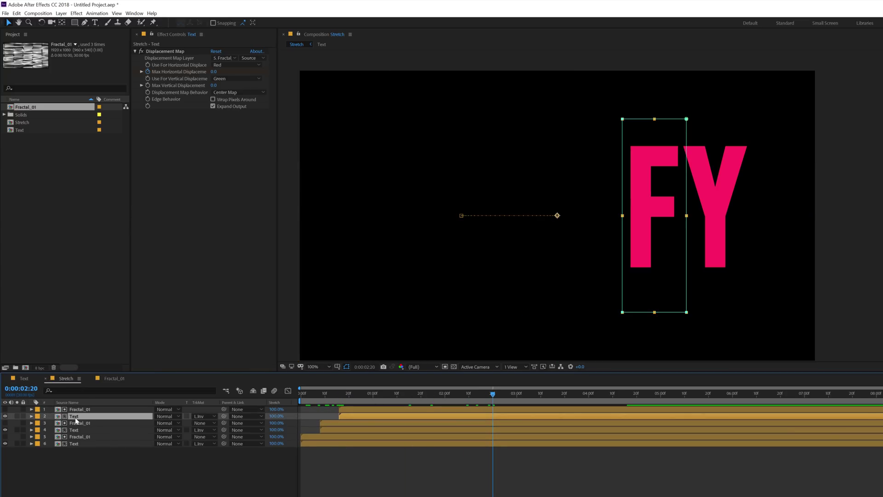
key("m")
left_click(64, 423)
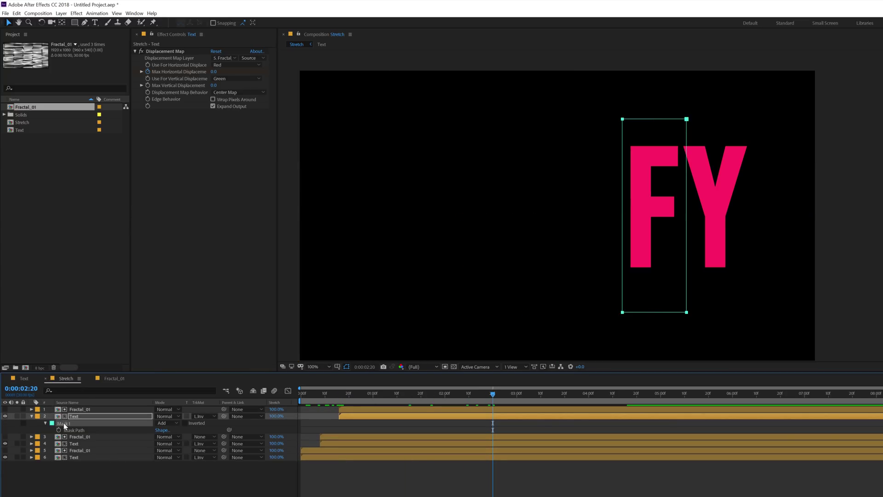
key("ctrl+t")
left_click_drag(653, 236, 582, 245)
Show the proportional grid and align the moved mask's edges with the grid lines around the letter I
left_click(338, 367)
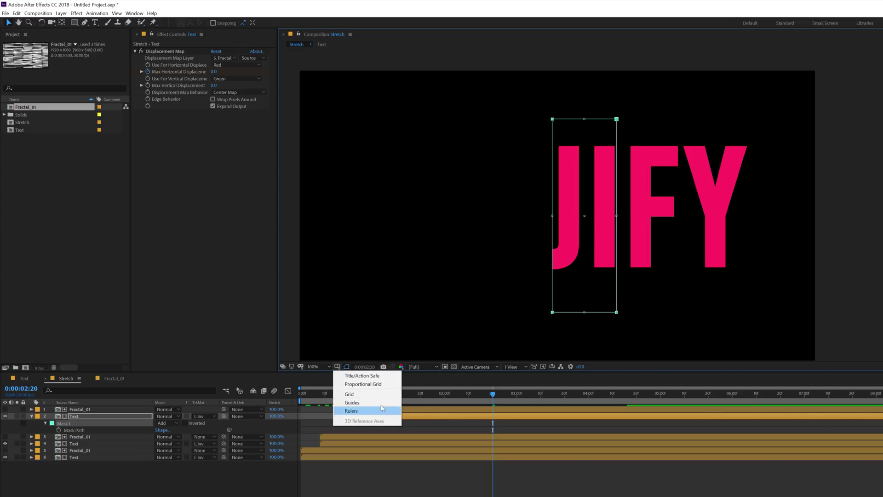
left_click(368, 387)
scroll(618, 218, "up", 1)
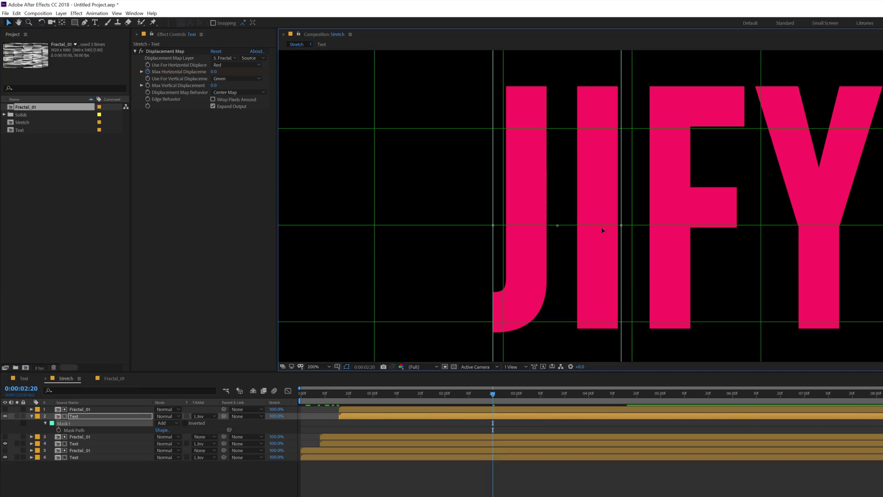
left_click_drag(597, 237, 604, 237)
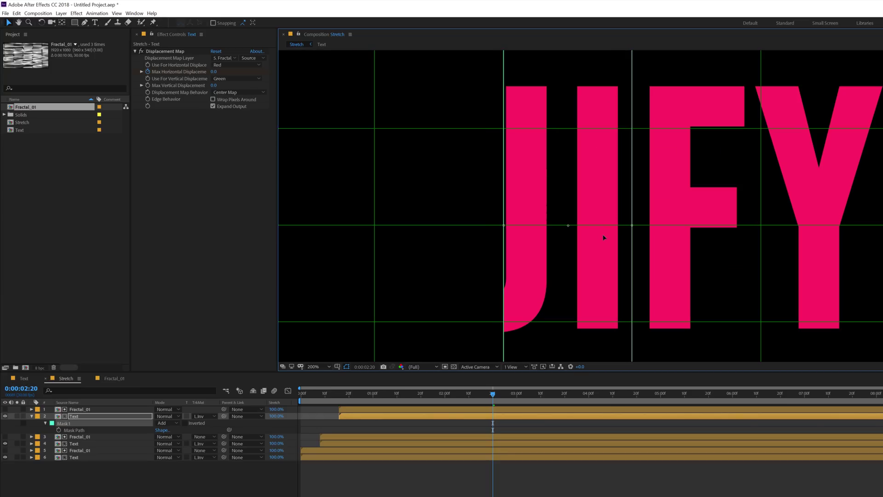
Duplicate the Fractal_01 and Text pair for the remaining letters, staggering each copy by eight frames and shifting its mask until all of LIQUIFY is covered
left_click(83, 409)
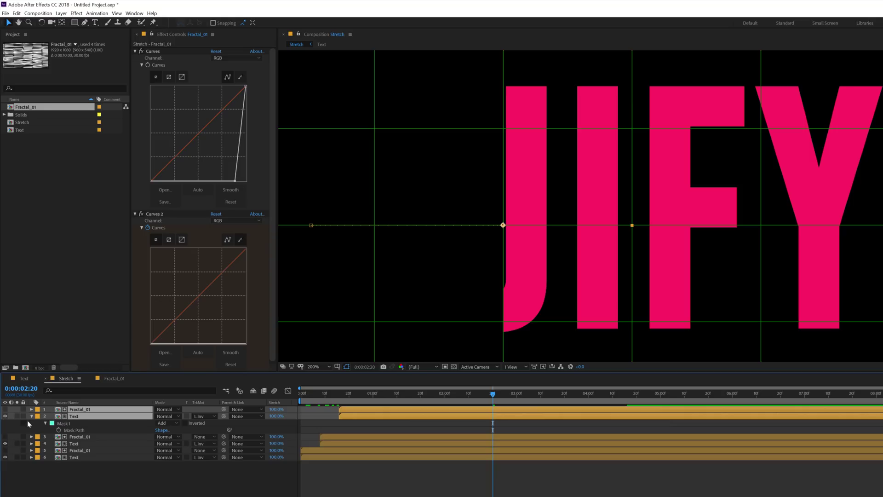
key("ctrl+d")
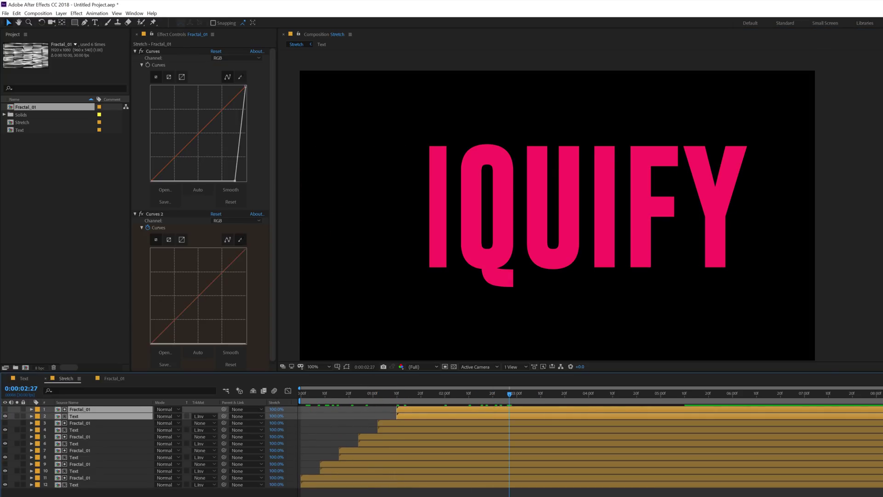
left_click(74, 416)
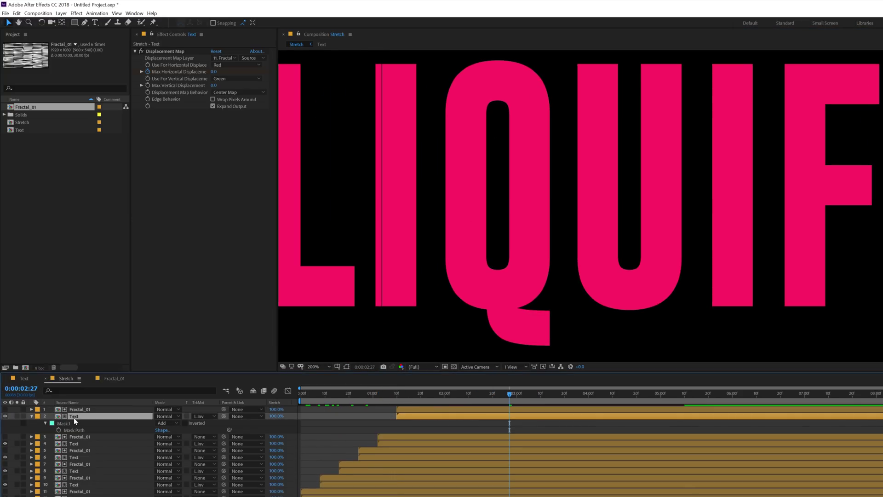
scroll(517, 284, "down", 2)
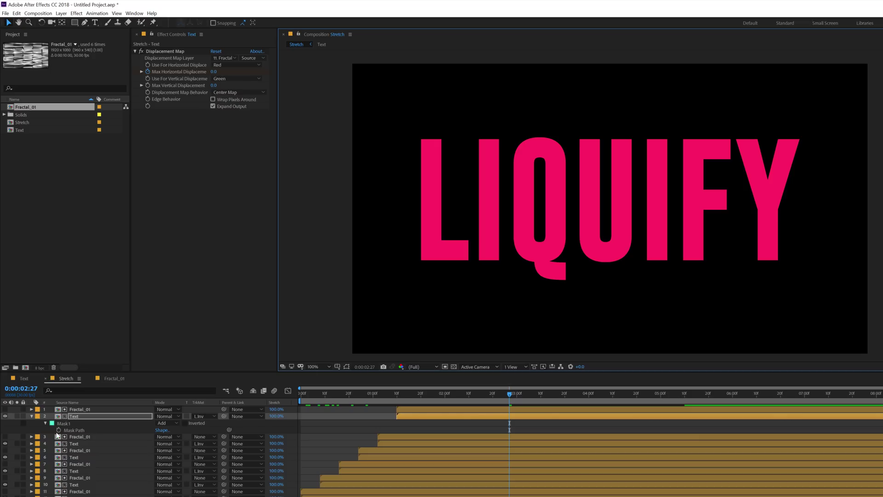
left_click(32, 415)
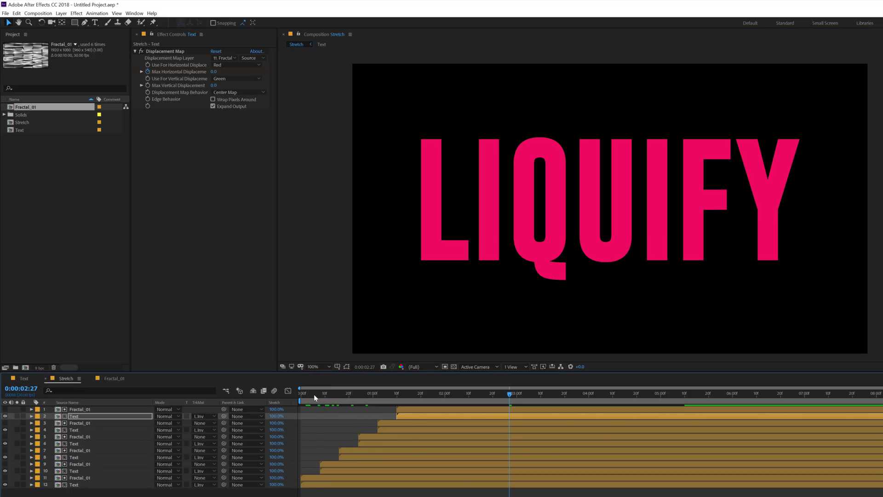
Adjust Mask 1 of the top Text layer to close the thin gap in the first I, and scrub the timeline to check
left_click_drag(314, 394, 492, 403)
key("period")
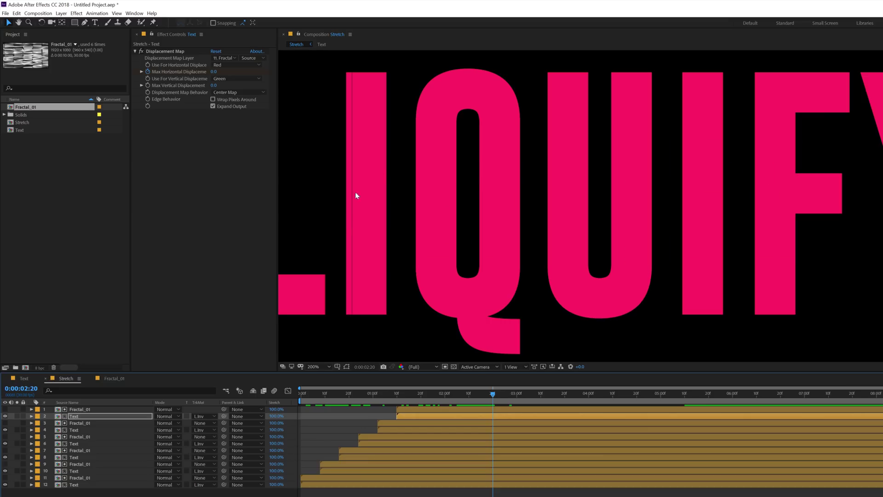
left_click(85, 416)
key("m")
key("Return")
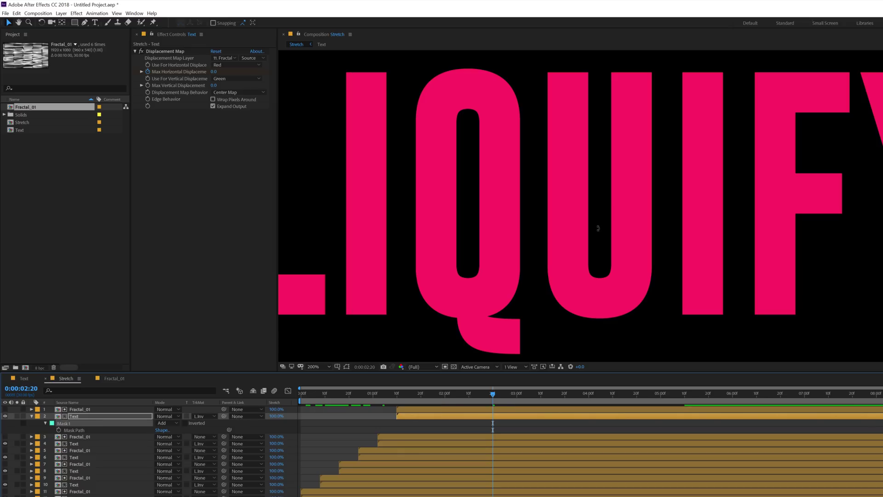
scroll(598, 228, "down", 2)
mouse_move(494, 395)
left_mouse_down()
mouse_move(390, 406)
mouse_move(669, 429)
mouse_move(571, 422)
mouse_move(369, 430)
mouse_move(520, 426)
left_mouse_up()
Create a new composition, Stretch 2, from the Stretch composition
left_click(85, 228)
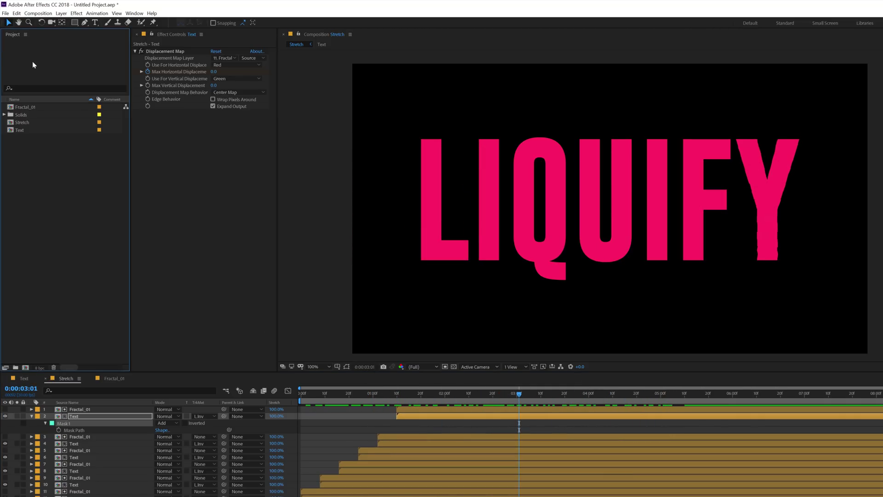
left_click_drag(22, 123, 25, 368)
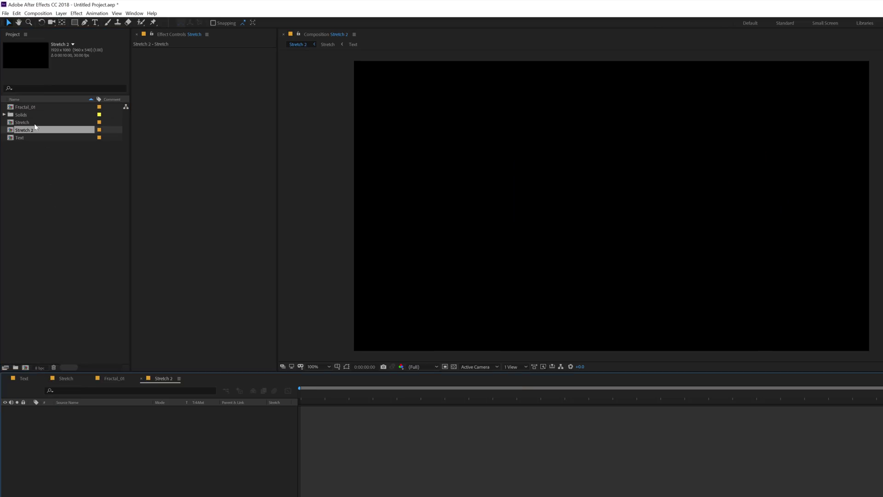
left_click(187, 441)
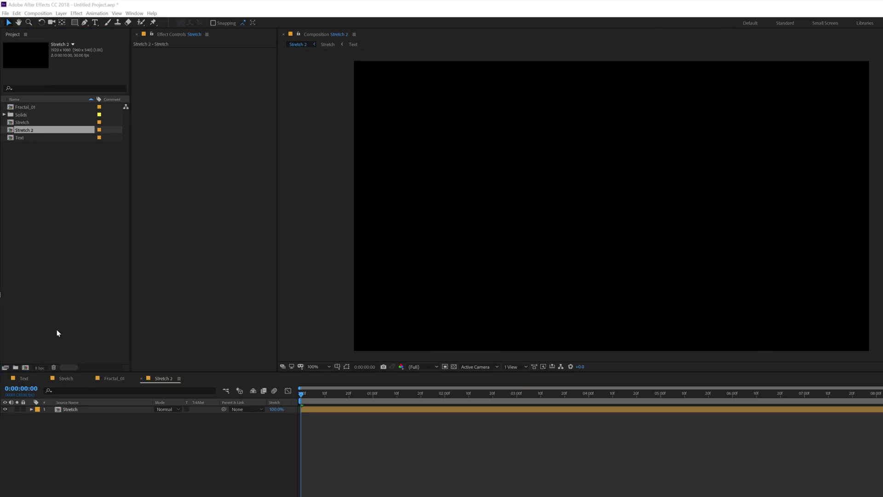
Create a new 1920 x 1080 composition named Fractal_02 at 30 frames per second
left_click(82, 296)
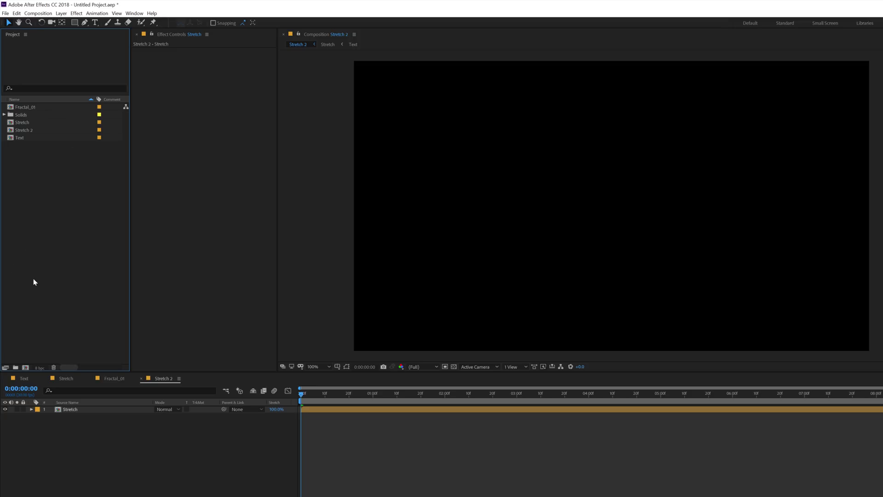
key("ctrl+n")
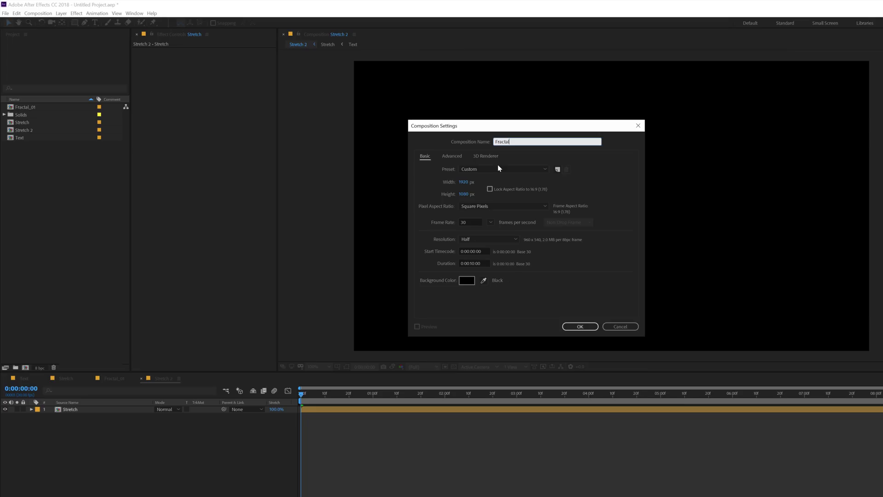
type("Fractal_02")
left_click(594, 326)
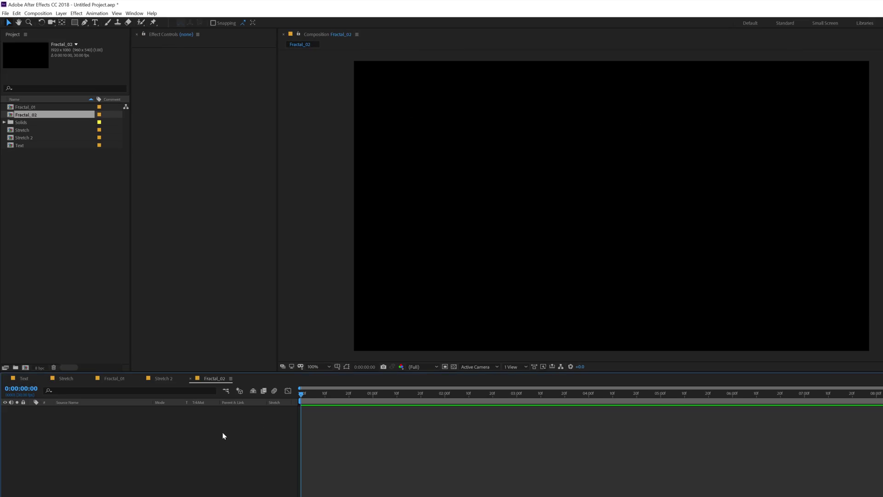
Add a white 1920 x 1080 px solid named BG to the Fractal_02 composition
key("ctrl+y")
type("BG")
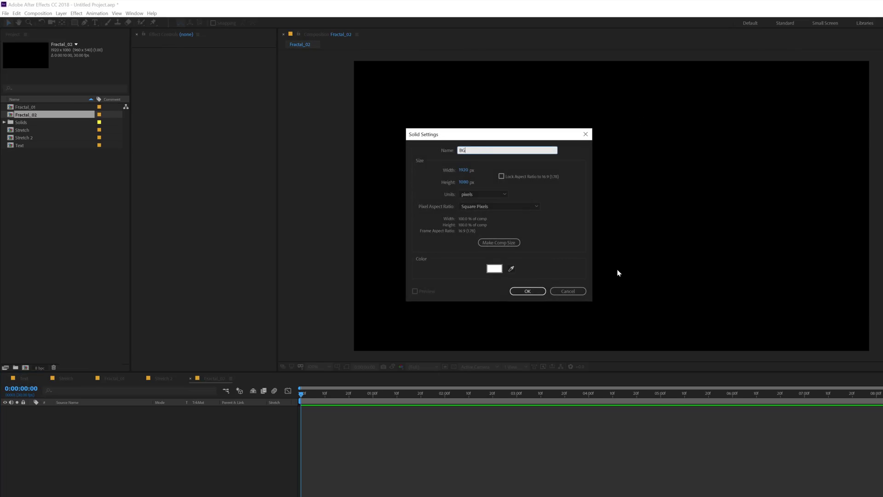
left_click(535, 290)
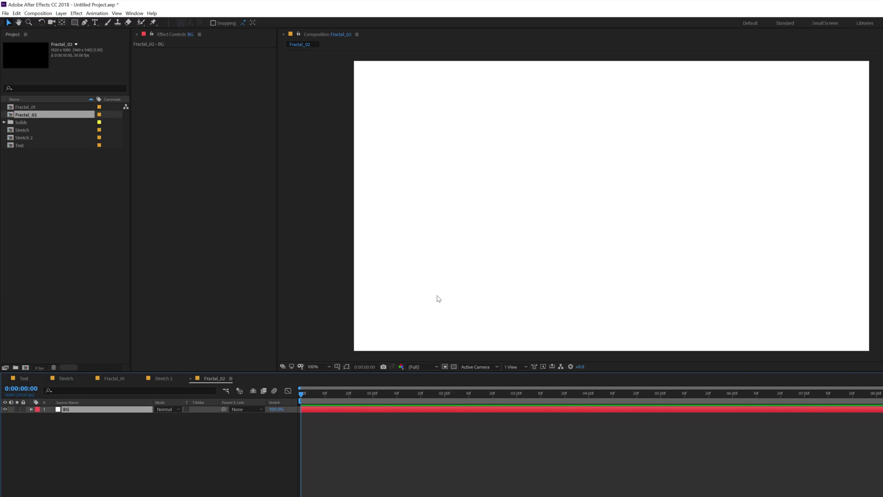
Apply Fractal Noise to the BG solid with the Small Bumps fractal type and the Spline noise type
key("ctrl+space")
type("fra")
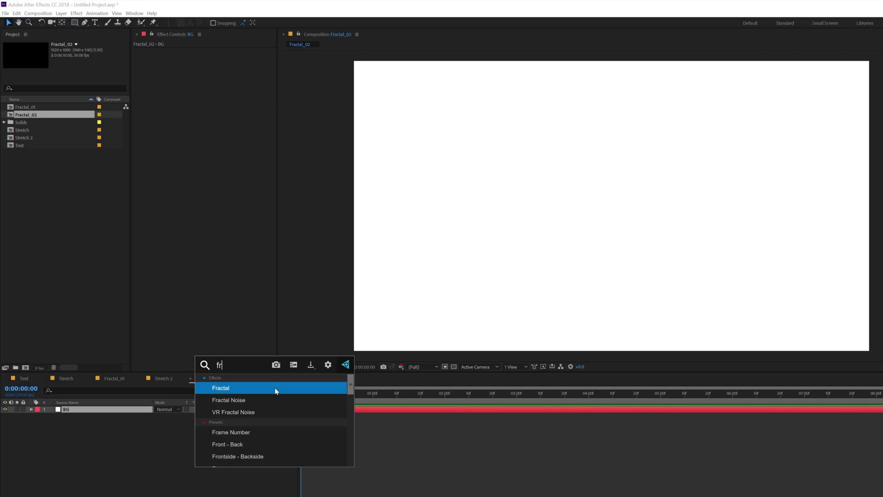
left_click(245, 398)
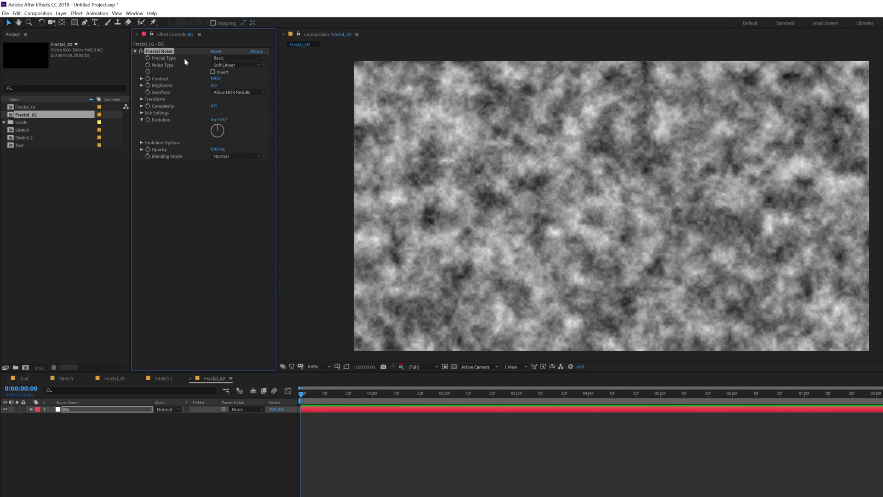
left_click(225, 58)
left_click(235, 188)
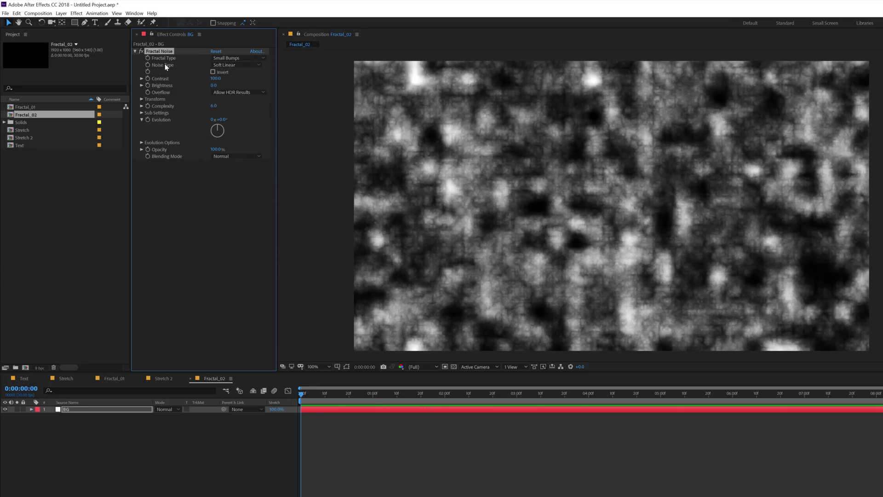
left_click(226, 64)
left_click(225, 98)
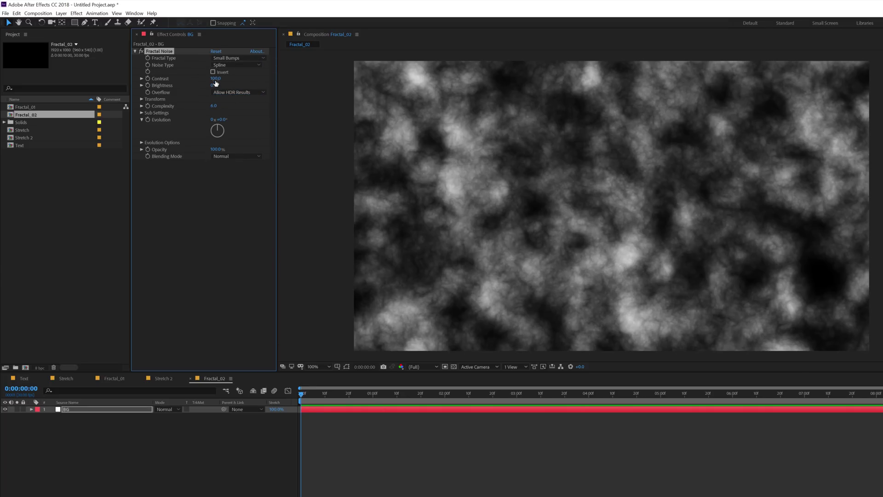
Raise the Fractal Noise contrast to about 252, invert the noise, and lower its brightness below zero
type("135")
key("Return")
left_click_drag(234, 78, 252, 79)
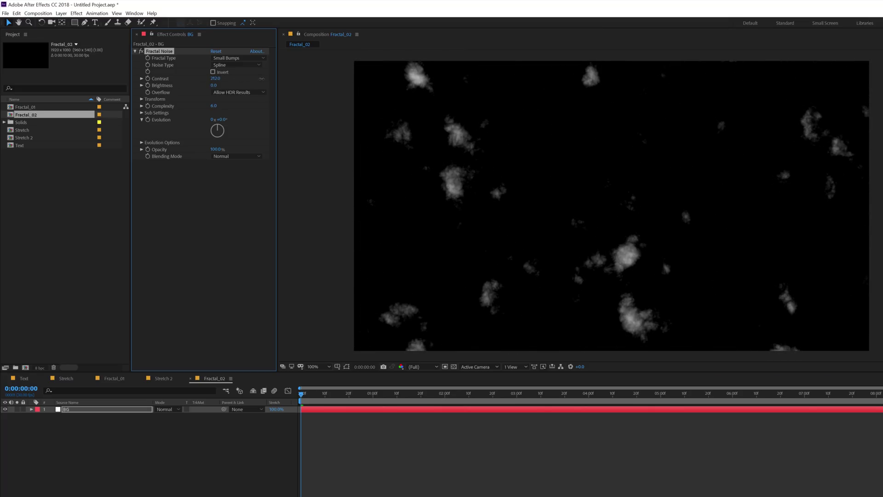
left_click(213, 72)
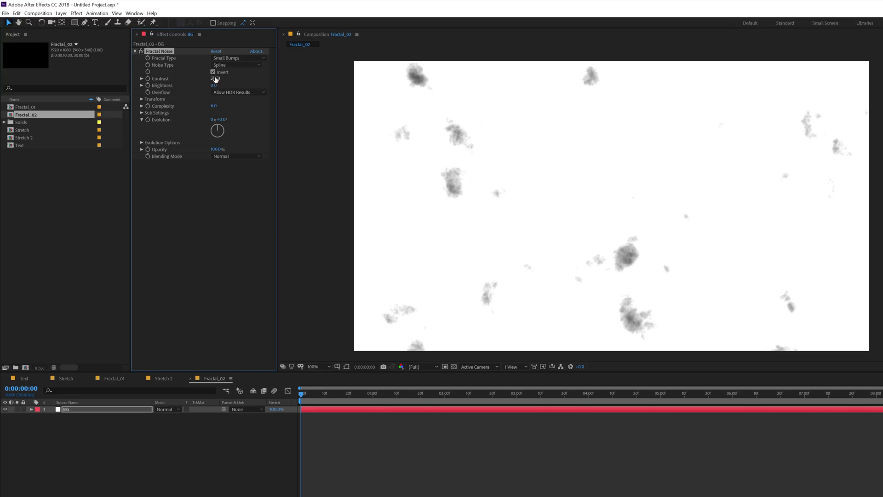
mouse_move(215, 80)
left_mouse_down()
mouse_move(223, 91)
mouse_move(206, 85)
left_mouse_up()
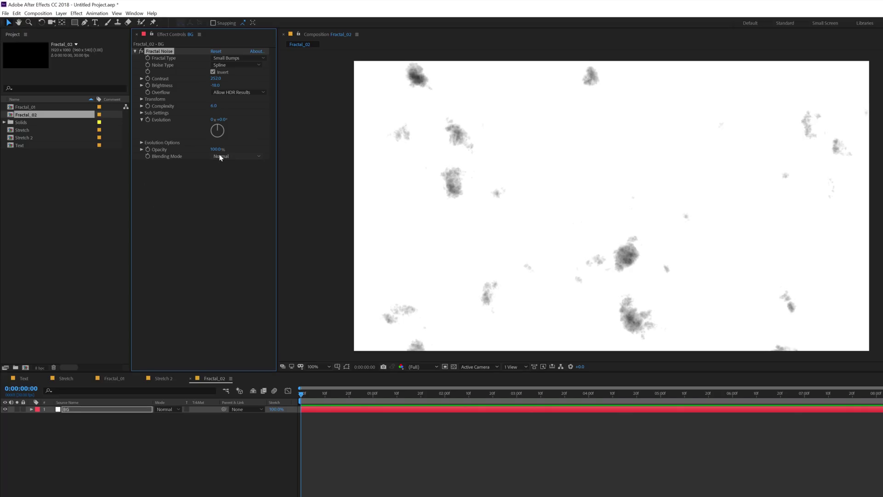
Set the Fractal Noise overflow to Wrap Back and its complexity to 2
left_click(234, 93)
left_click(243, 118)
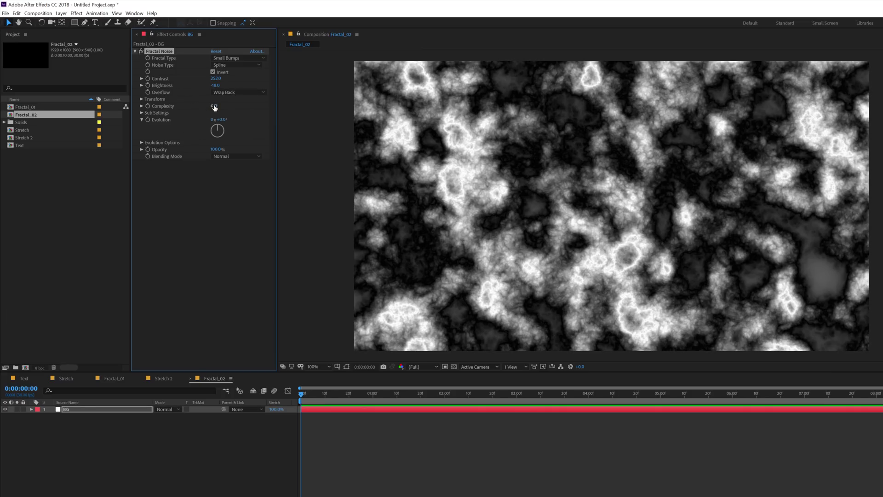
left_click(214, 107)
type("2")
left_click(231, 123)
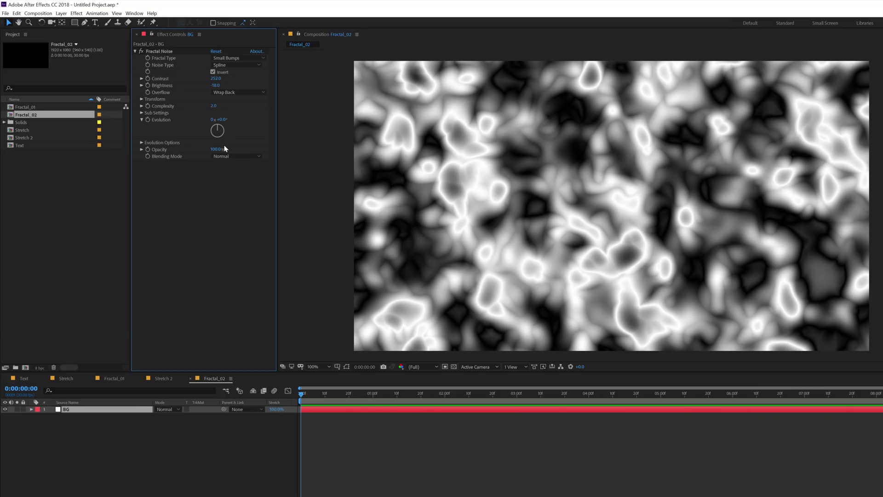
Scale the fractal noise to 70, raise its contrast further, and set the brightness to 15
left_click(142, 99)
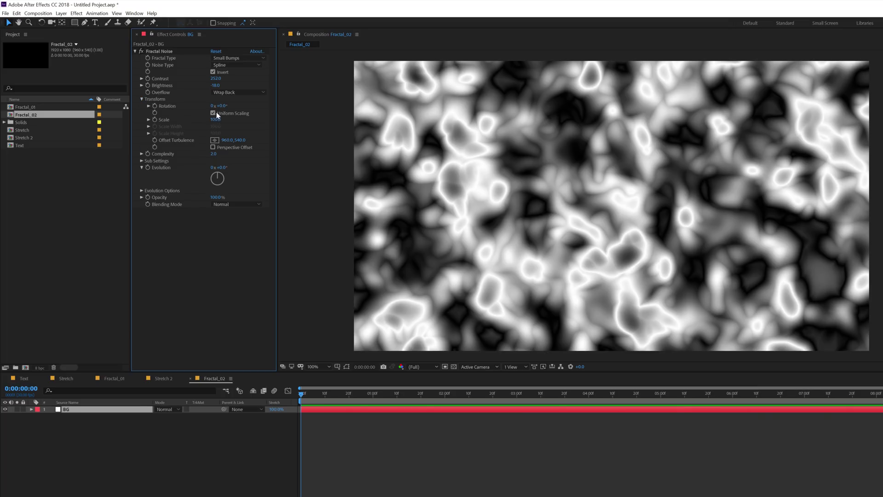
left_click(215, 120)
key("Return")
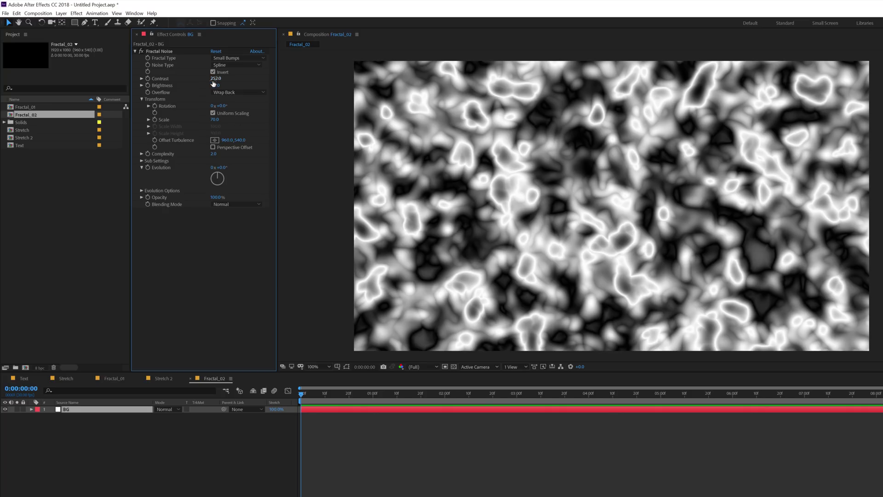
mouse_move(219, 78)
left_mouse_down()
mouse_move(227, 78)
mouse_move(217, 85)
mouse_move(231, 80)
mouse_move(223, 85)
left_mouse_up()
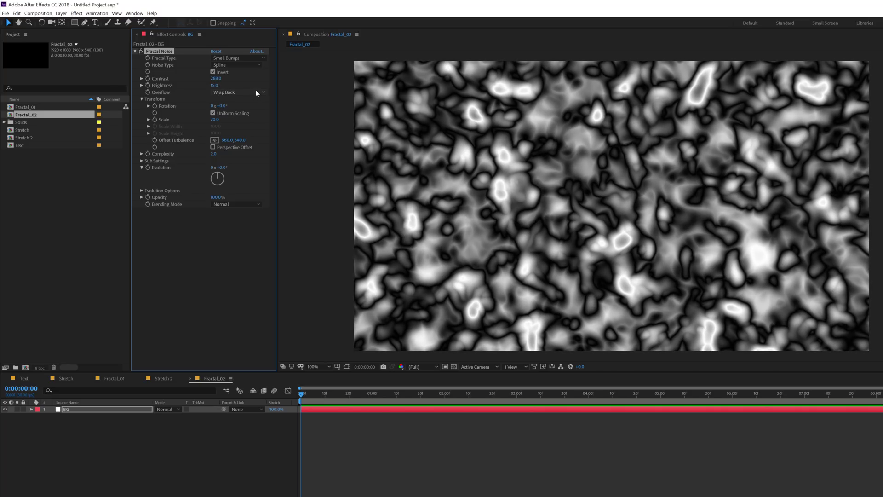
left_click(258, 168)
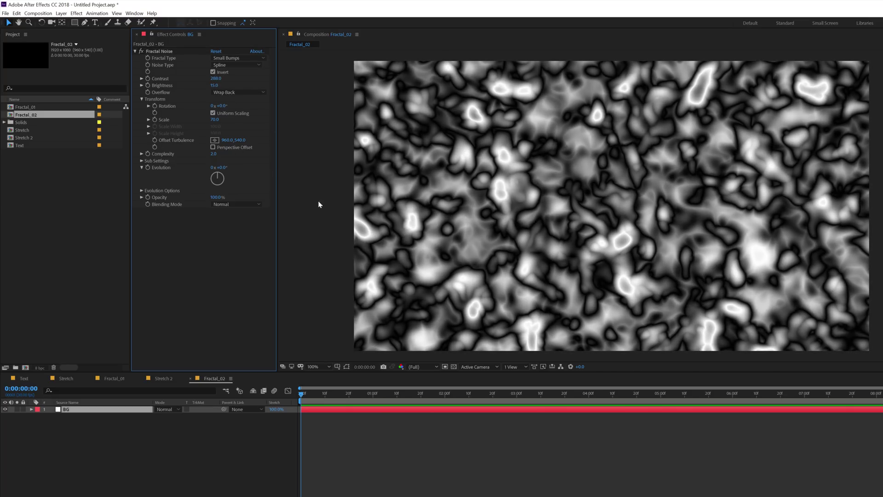
Place Fractal_02 above Stretch in the Stretch 2 composition, give Stretch an alpha track matte, and scrub to 0:00:01:19
left_click(163, 379)
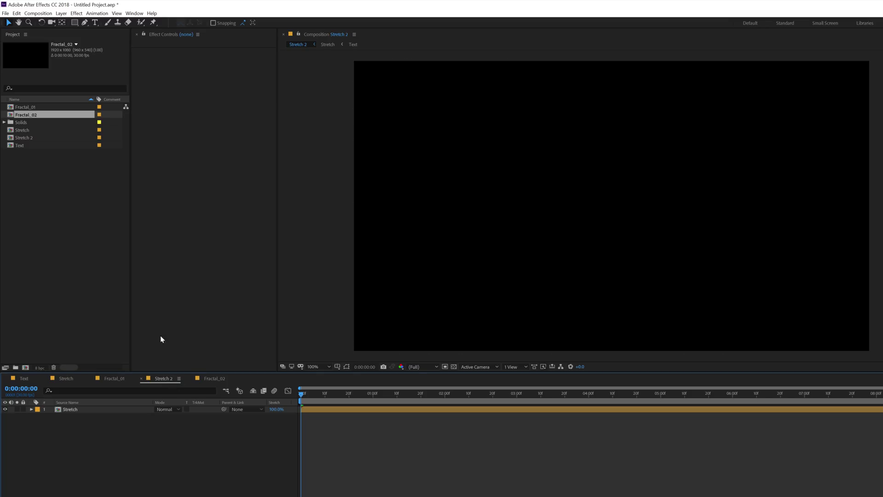
left_click_drag(24, 116, 72, 409)
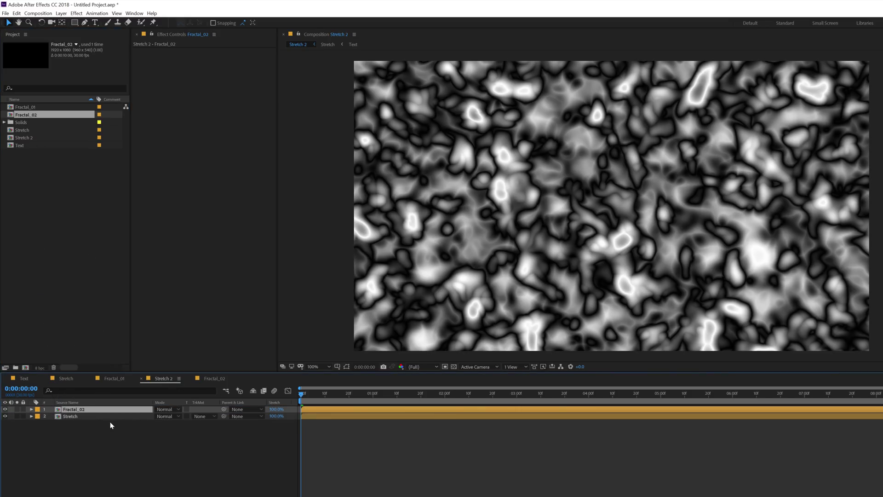
left_click(94, 417)
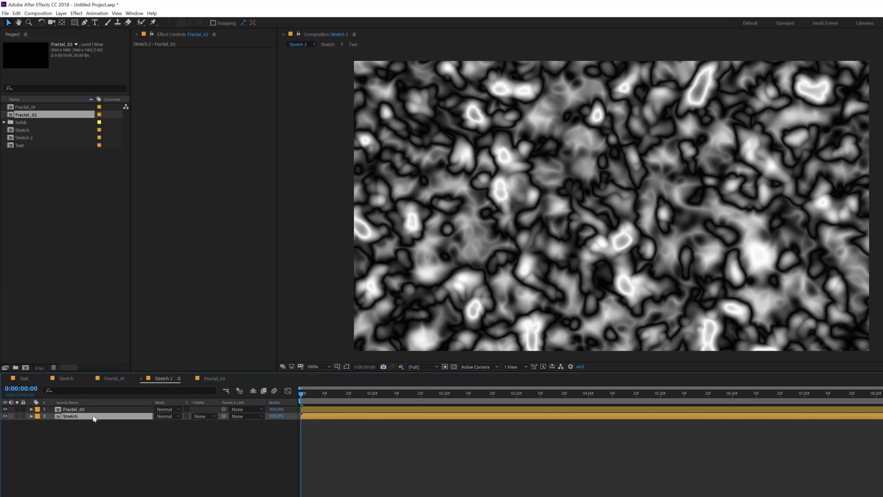
left_click(206, 416)
left_click(271, 434)
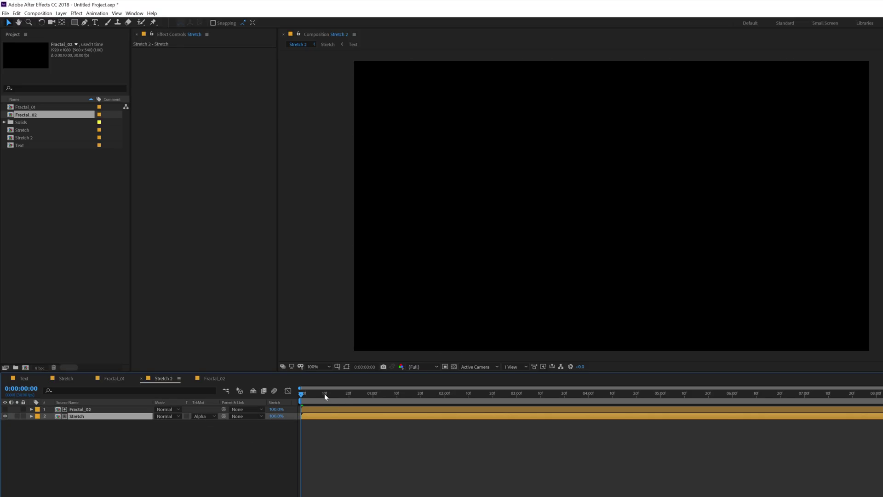
left_click_drag(324, 394, 419, 395)
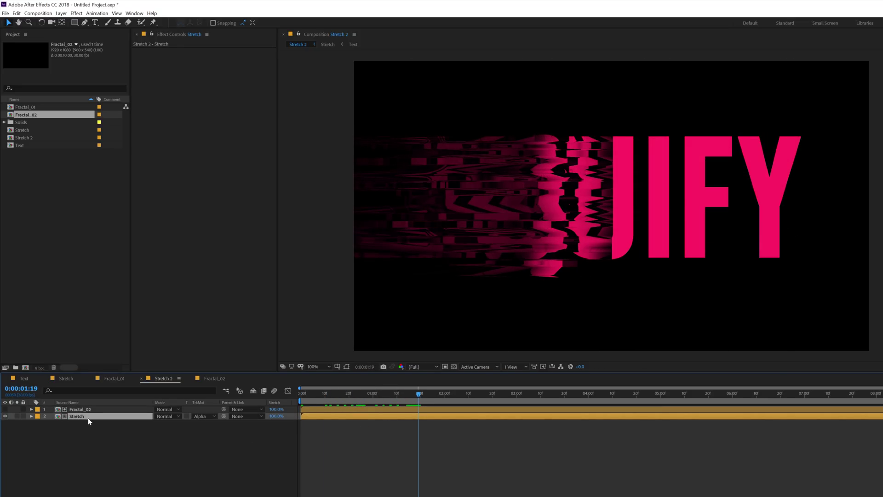
Apply the Echo effect to the Stretch layer with an echo time of -0.008 seconds
key("ctrl+space")
type("ech")
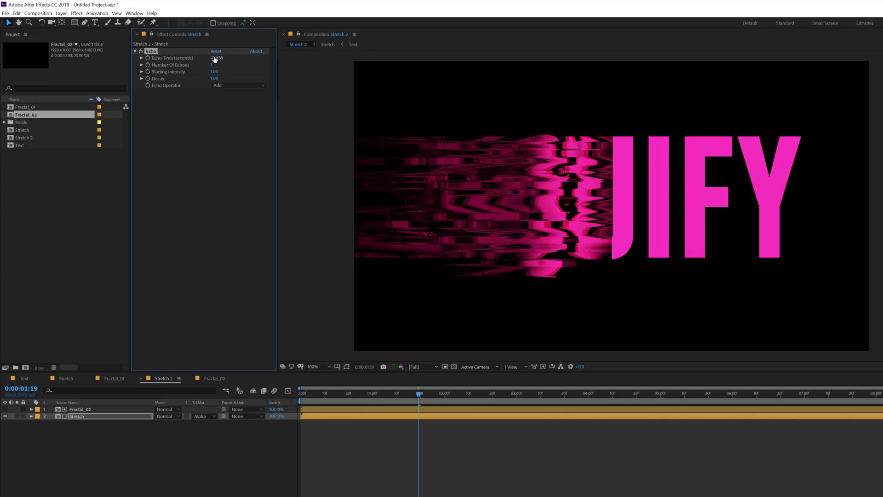
left_click(216, 58)
type("-0.008")
key("Return")
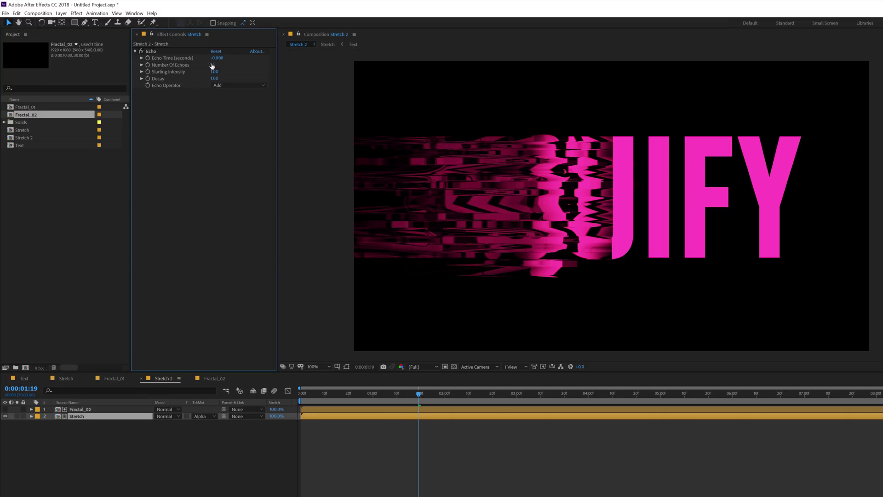
Set the Echo effect to 20 echoes with the Composite In Back operator
left_click(211, 65)
type("20")
key("Return")
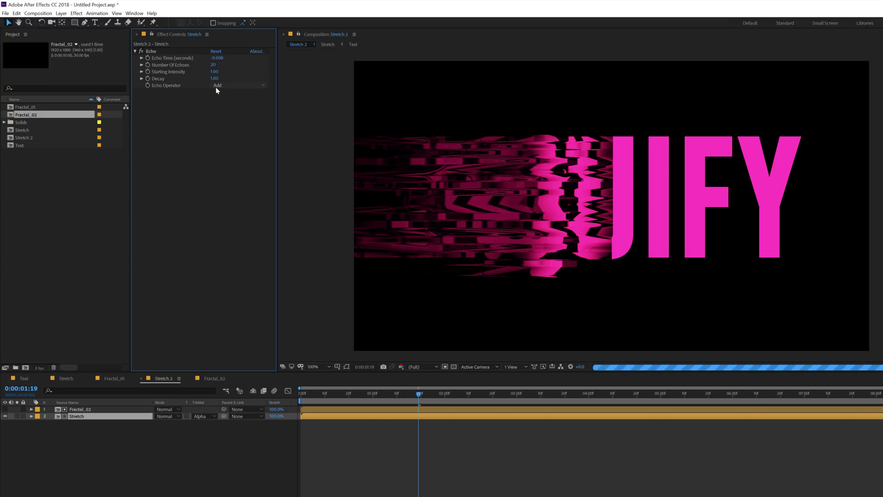
left_click(226, 87)
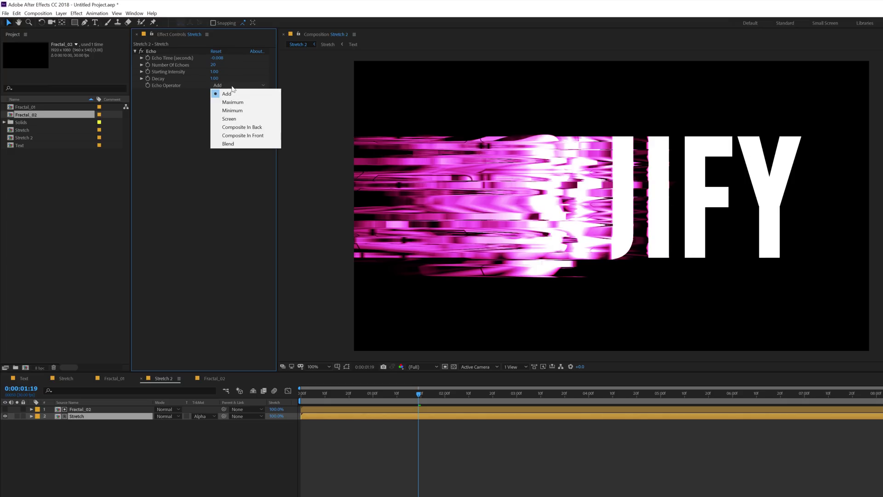
left_click(246, 128)
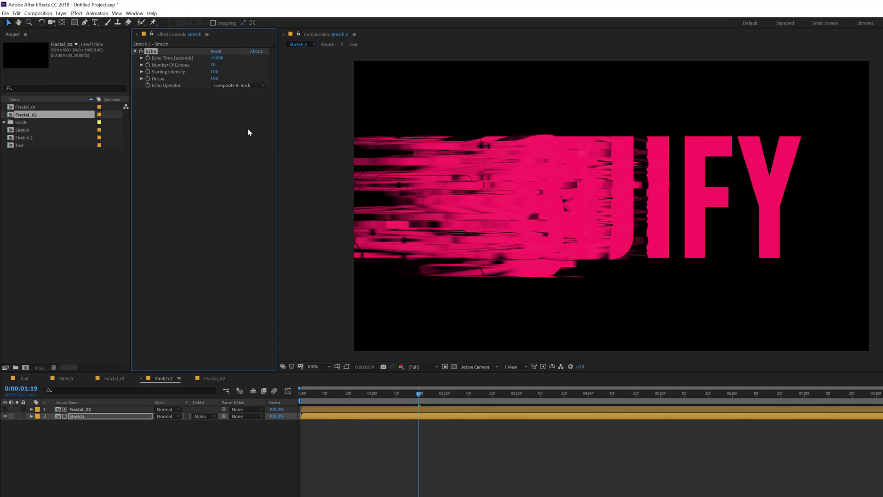
Apply the Turbulent Displace effect to the Stretch layer
left_click(76, 415)
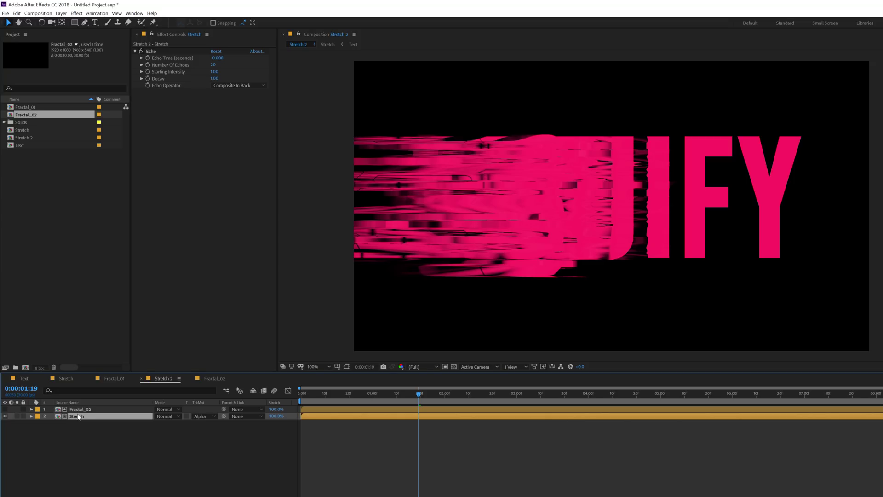
key("ctrl+space")
type("Fil")
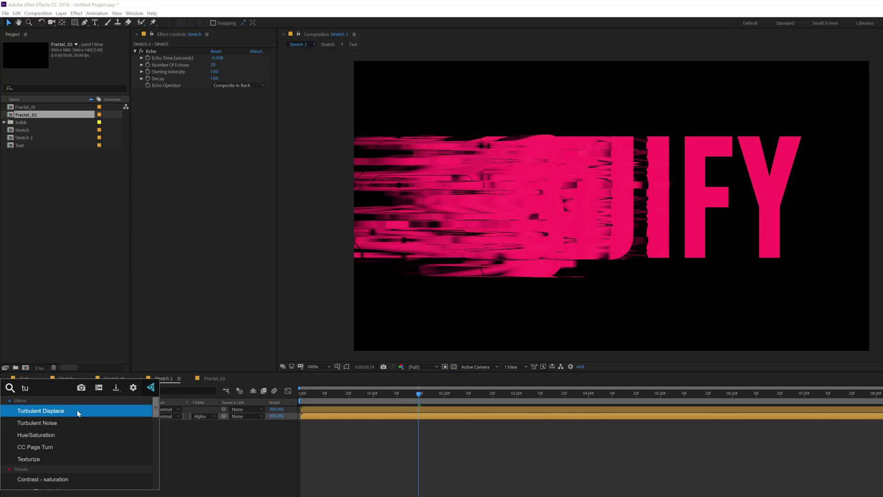
left_click(76, 410)
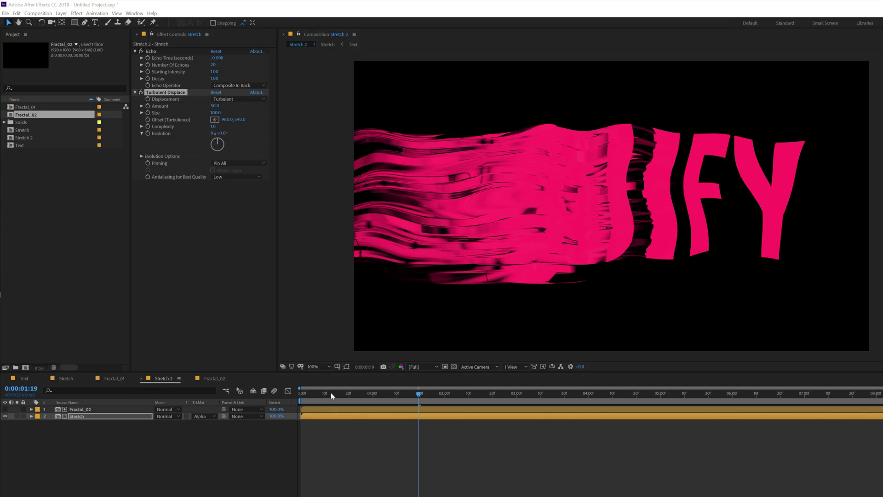
Keyframe the Turbulent Displace Amount at 100 at the start of the composition
key("space")
key("space")
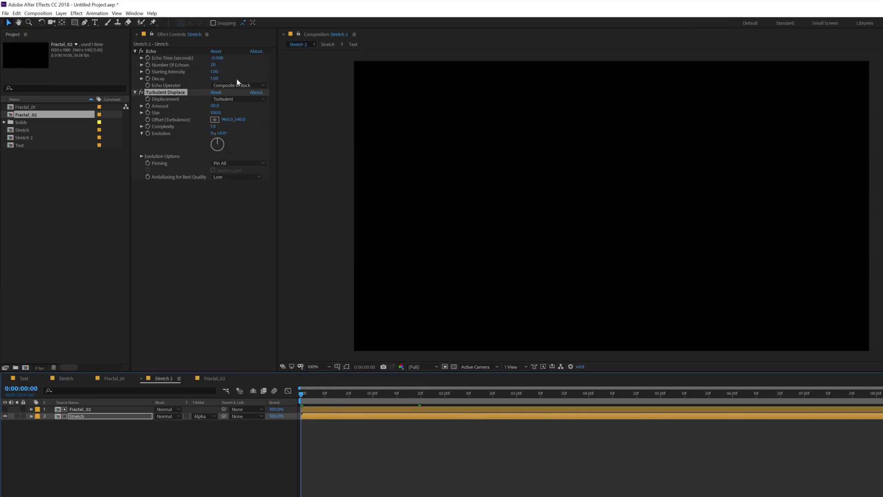
left_click(214, 106)
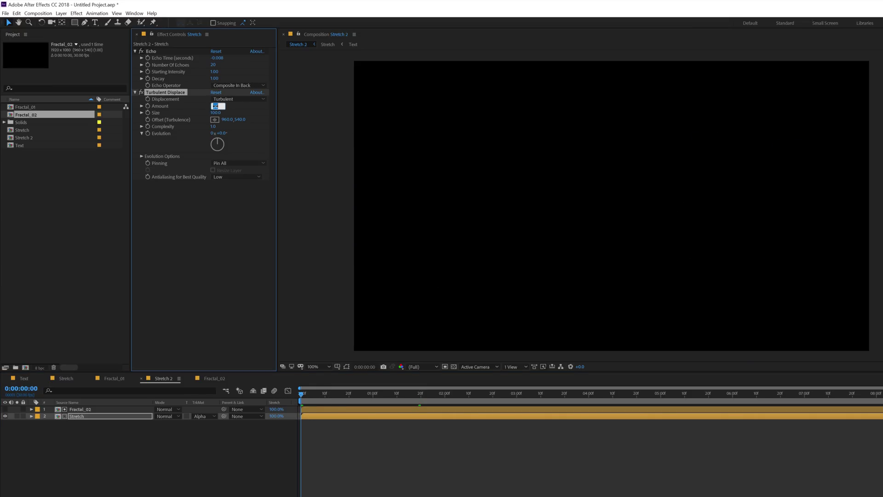
type("100")
left_click(215, 194)
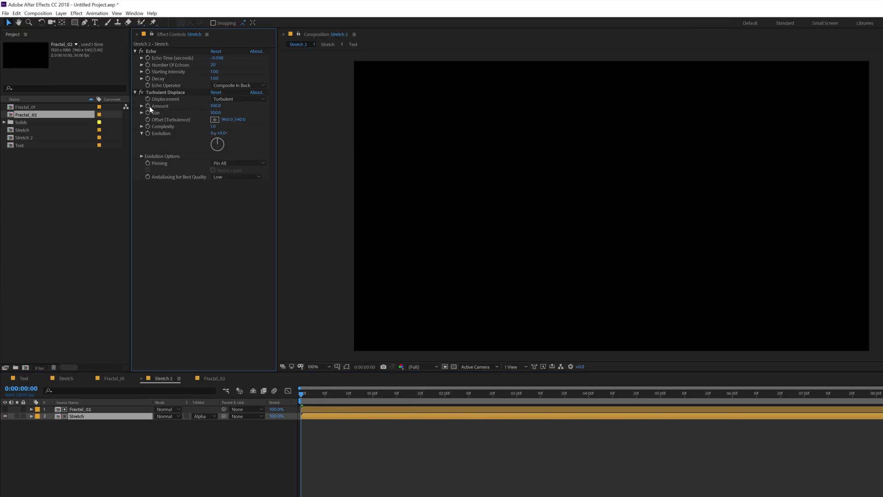
left_click(148, 105)
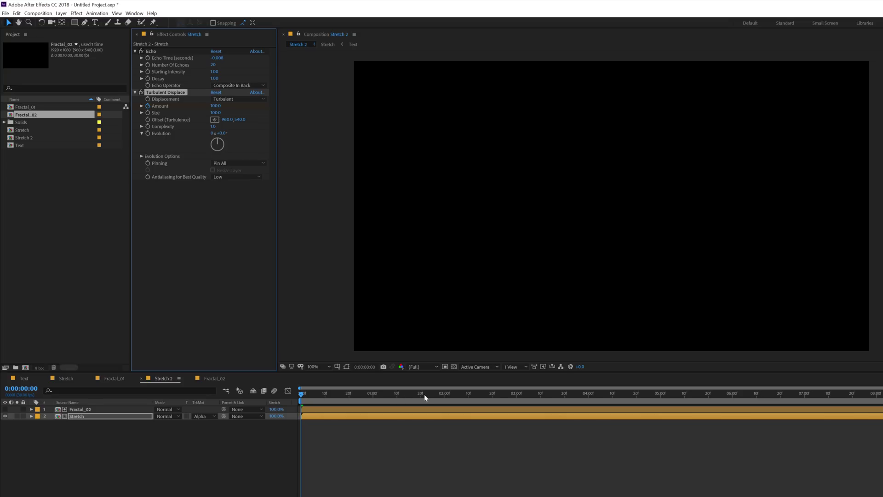
At 0:00:02:10, try a Turbulent Displace Amount of 20 and settle on 16 for the second keyframe
left_click_drag(424, 397, 469, 396)
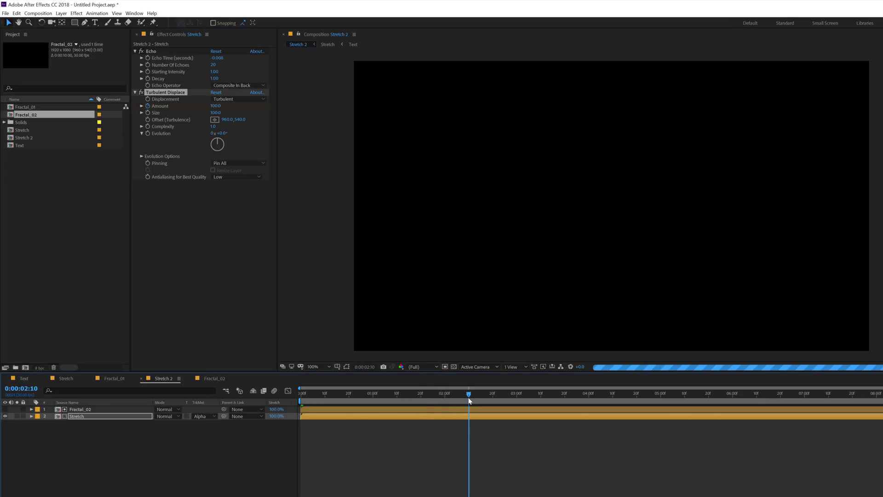
left_click(215, 105)
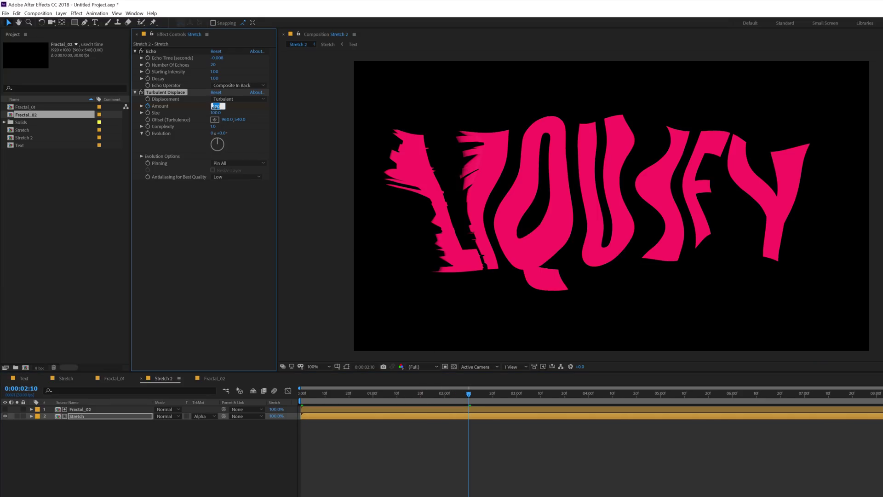
type("20")
key("Return")
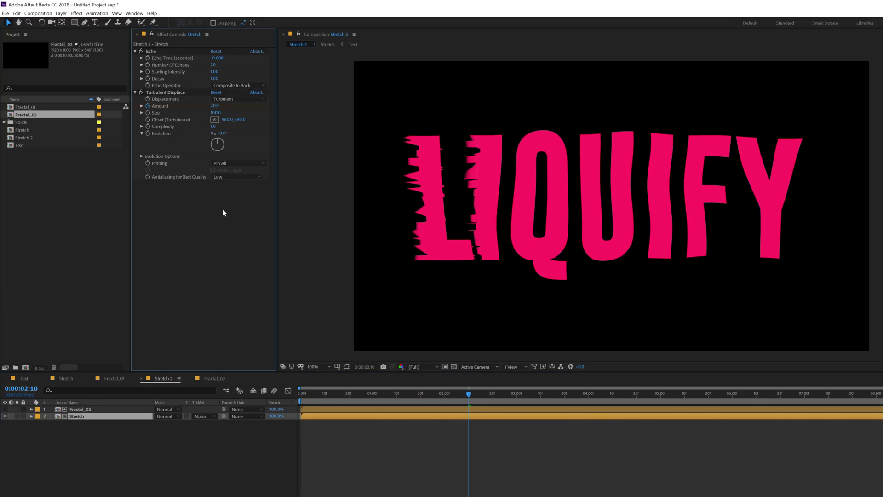
left_click(215, 106)
type("16")
key("Return")
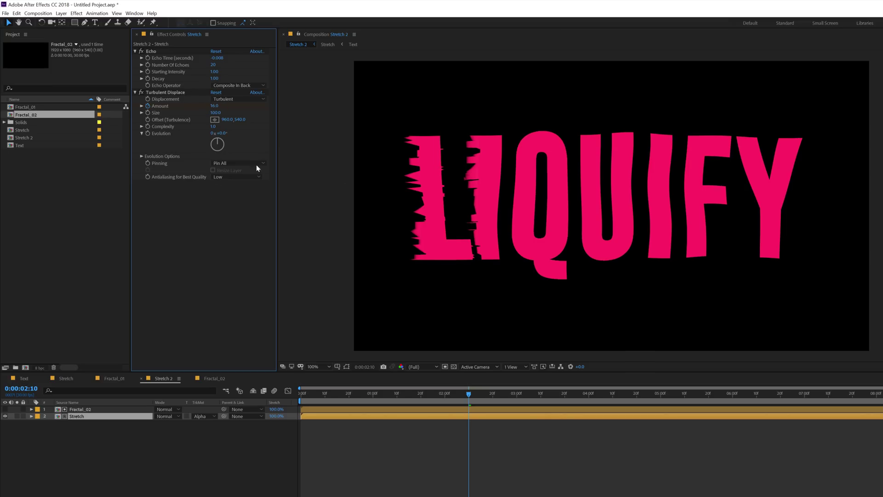
Set the Turbulent Displace Size to 50
left_click(216, 112)
type("50")
key("Return")
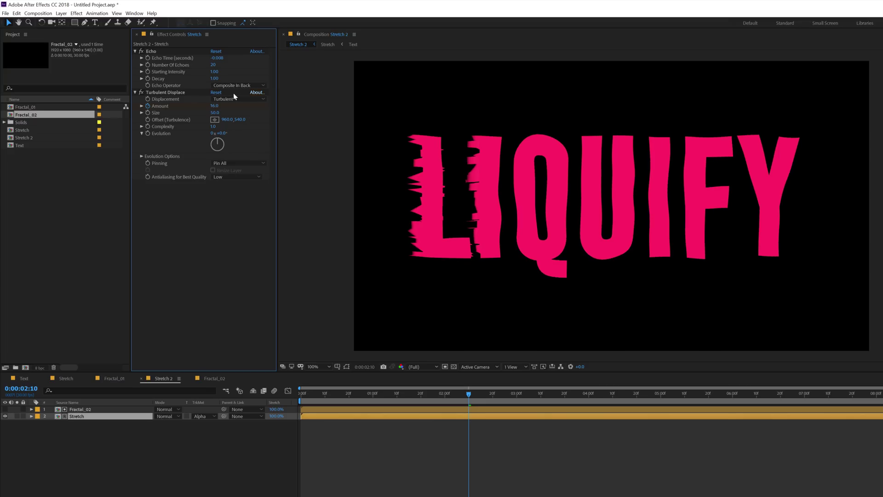
Preview the stretch animation up to 0:00:00:25, then apply the Fast Blur (Legacy) effect to the Stretch layer
left_click(310, 395)
key("space")
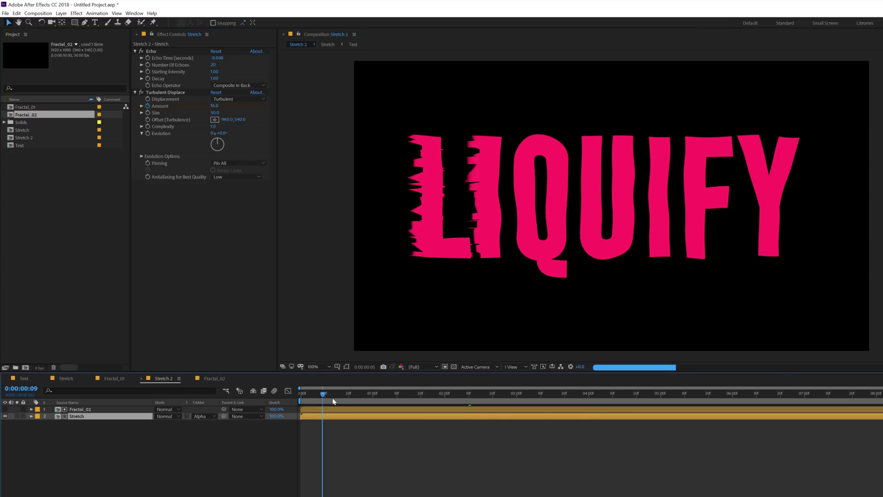
scroll(542, 242, "down", 2)
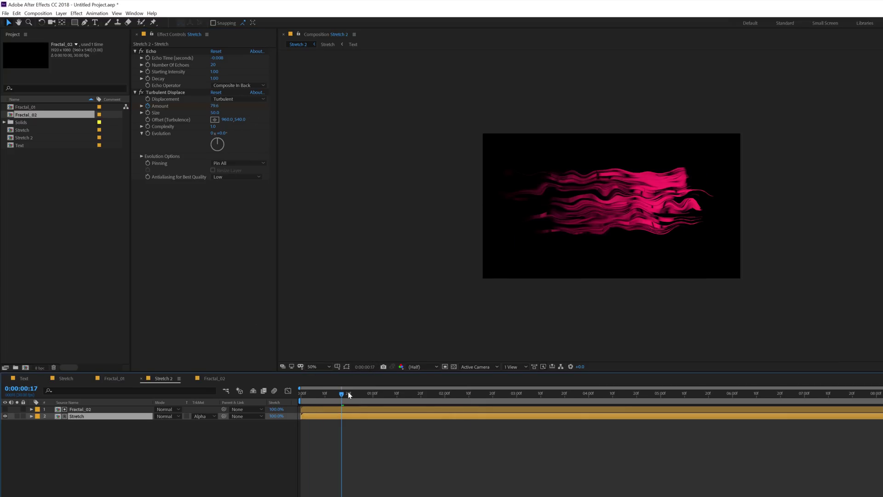
left_click(360, 394)
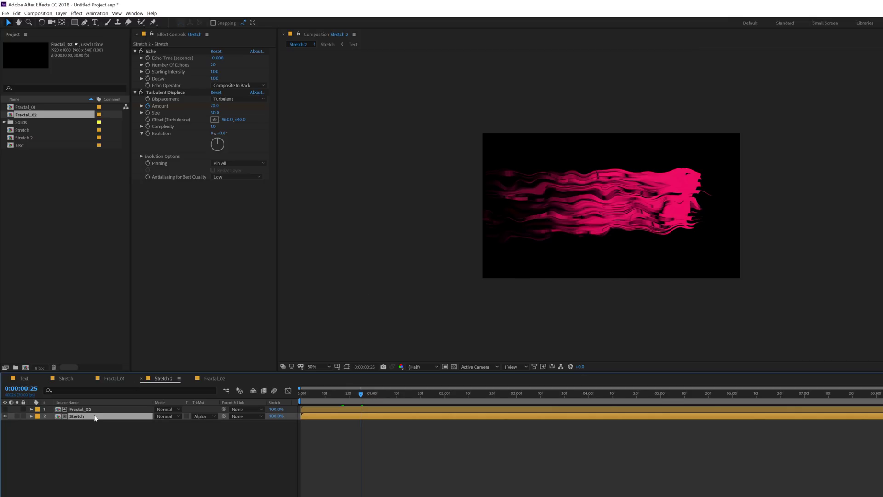
key("ctrl+space")
type("fa")
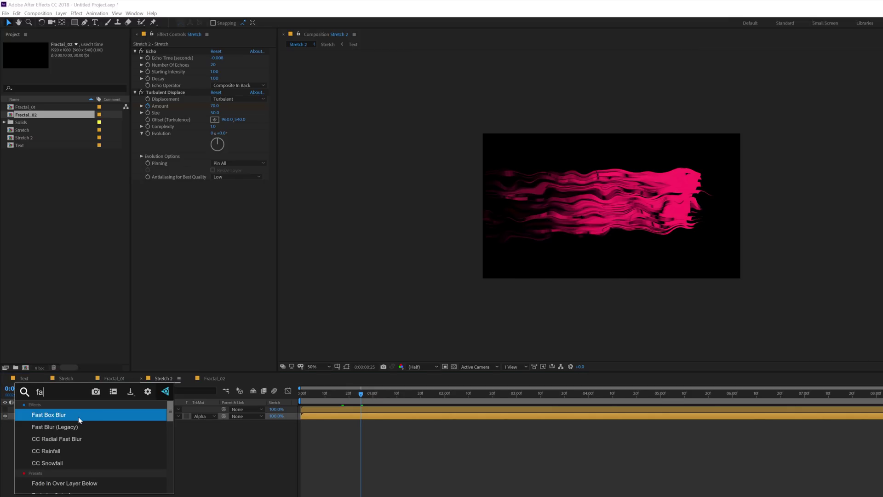
left_click(65, 425)
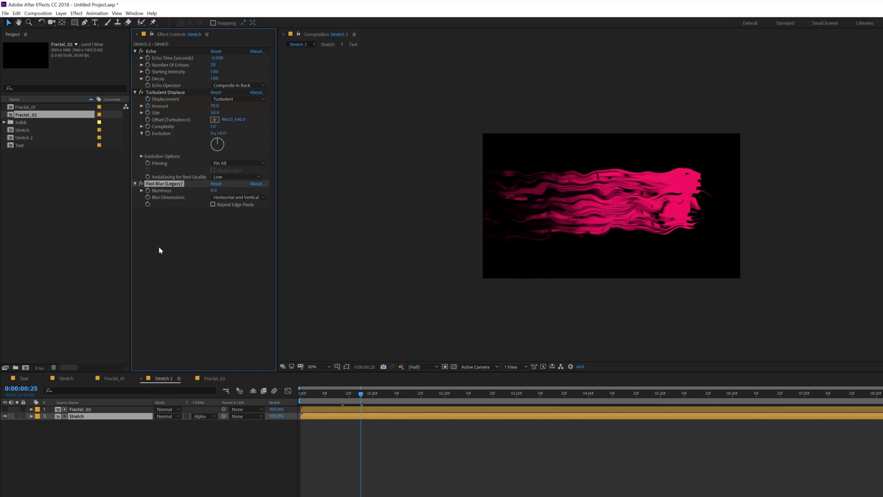
Set the Fast Blur Blurriness to 25 and enable Repeat Edge Pixels
left_click(215, 190)
type("25")
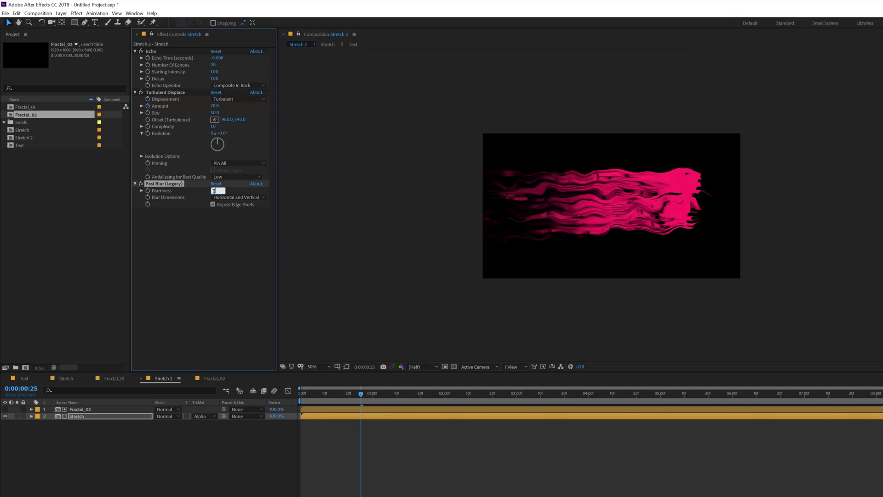
left_click(187, 321)
Apply the Matte Choker effect to the Stretch layer after the blur
key("ctrl+space")
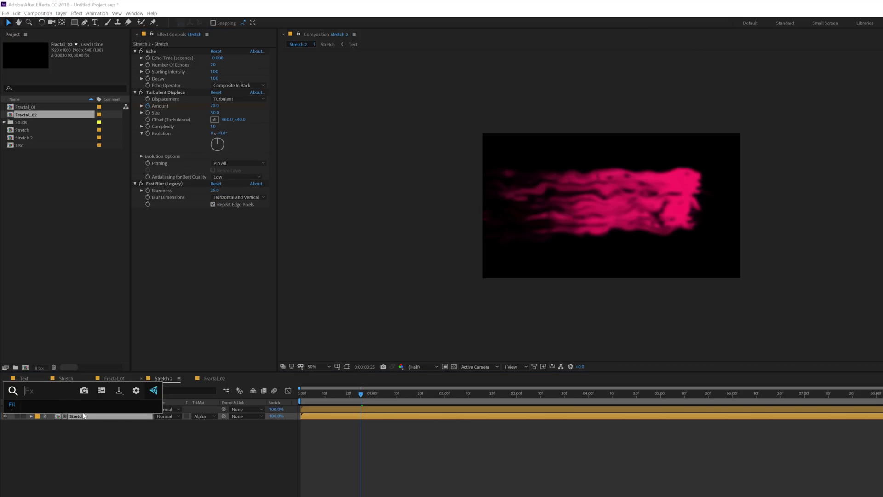
type("matt")
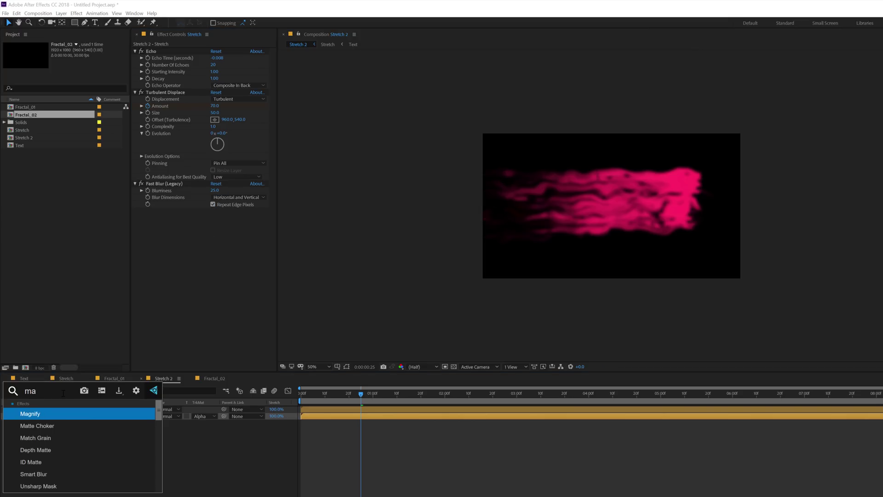
left_click(45, 415)
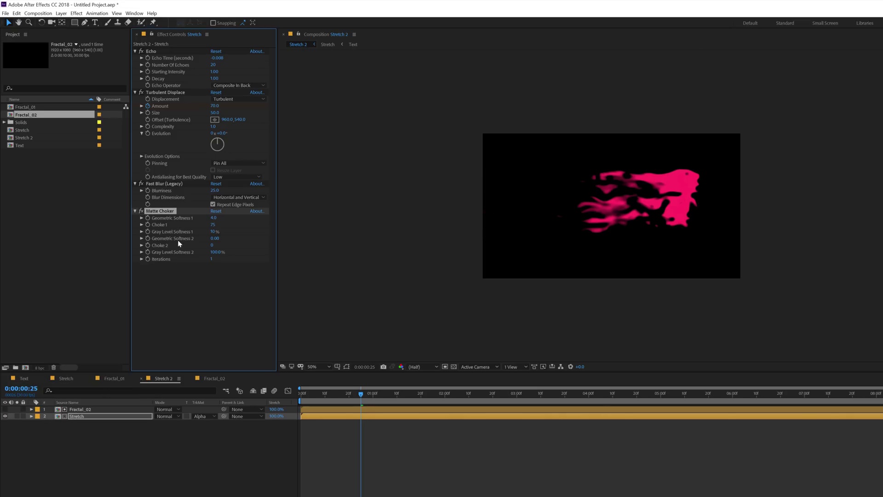
Set the Matte Choker's Geometric Softness 1 to 10 and Choke 1 to 50
left_click(213, 217)
type("10")
key("Return")
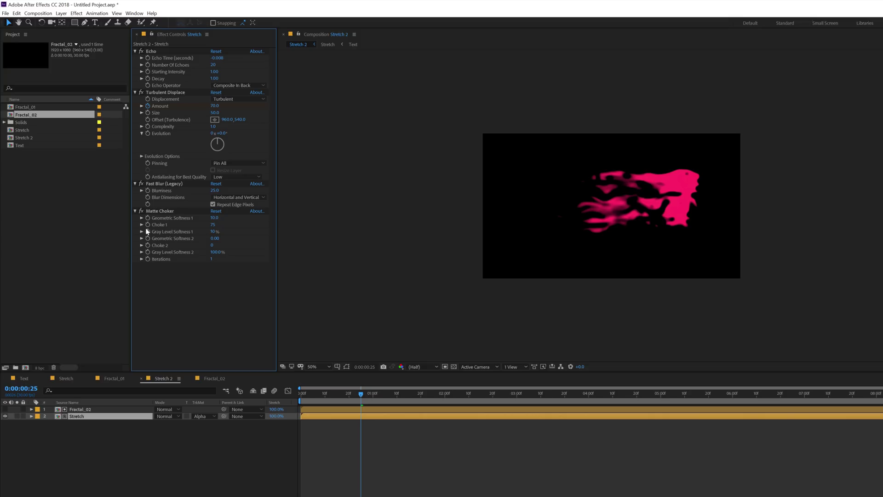
left_click(213, 224)
type("50")
key("Return")
key("period")
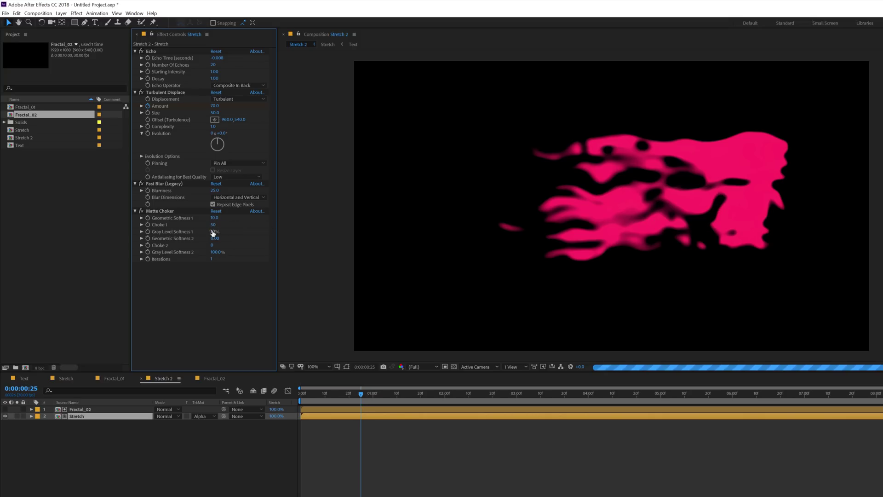
Try 2 Matte Choker Iterations and settle on 3
left_click(212, 259)
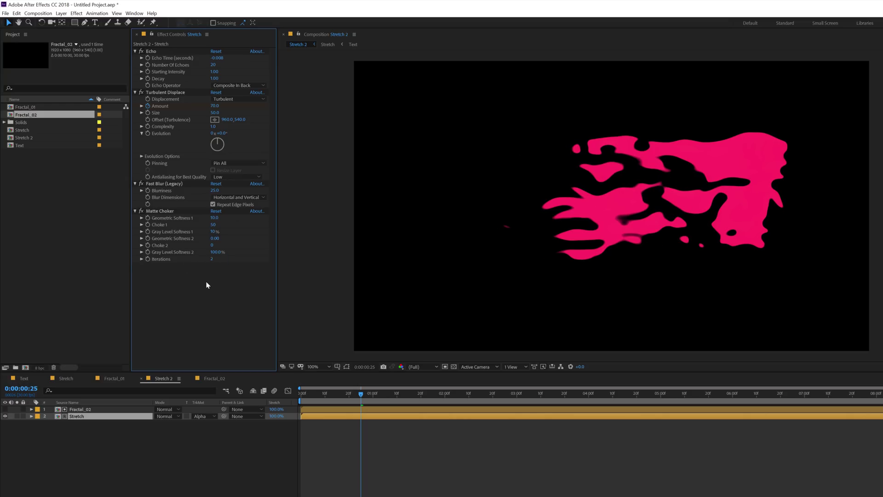
left_click(213, 259)
key("Return")
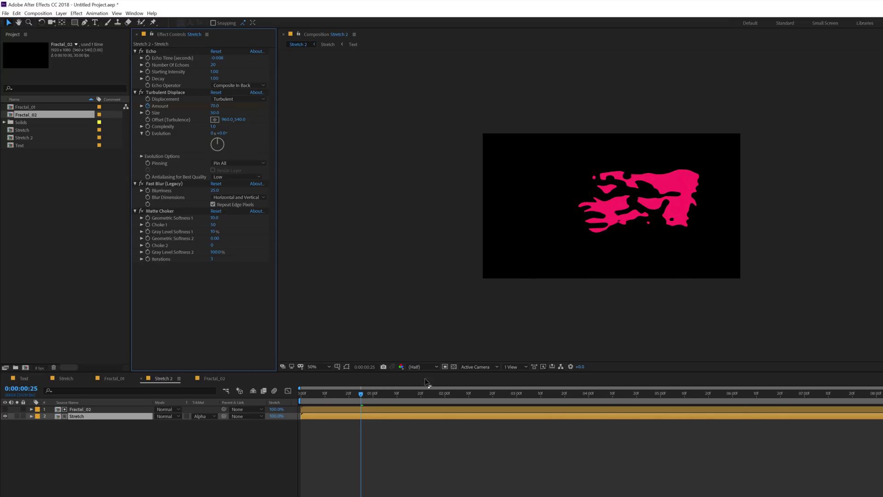
End the Stretch 2 work area at about three seconds and play the animation from the start
left_click_drag(353, 396, 283, 393)
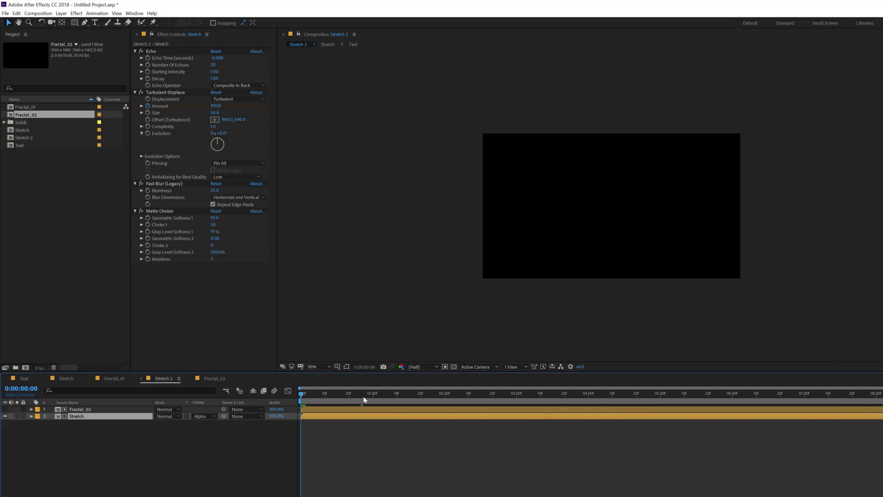
key("space")
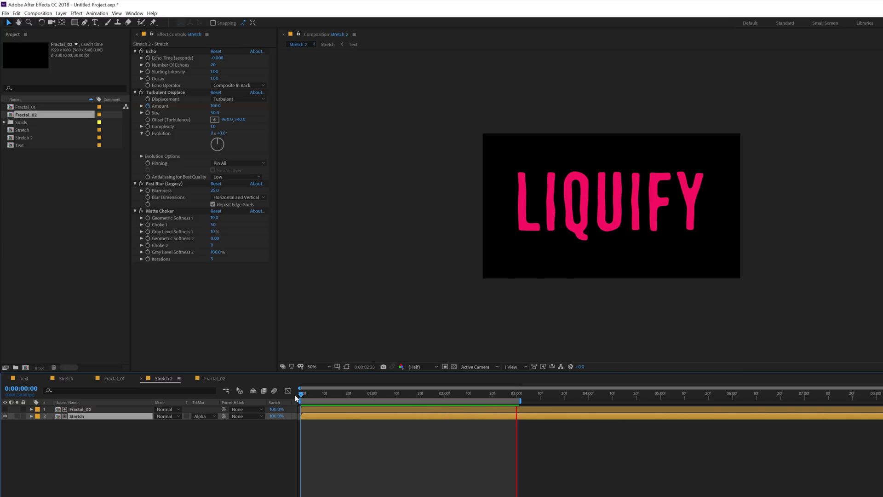
left_click(351, 398)
mouse_move(364, 400)
left_mouse_down()
mouse_move(331, 397)
mouse_move(356, 396)
left_mouse_up()
In the Fractal_02 composition, set the Fractal Noise Contrast to 250 and Brightness to 12, and check the result in Stretch 2
left_click(97, 410)
double_click(96, 410)
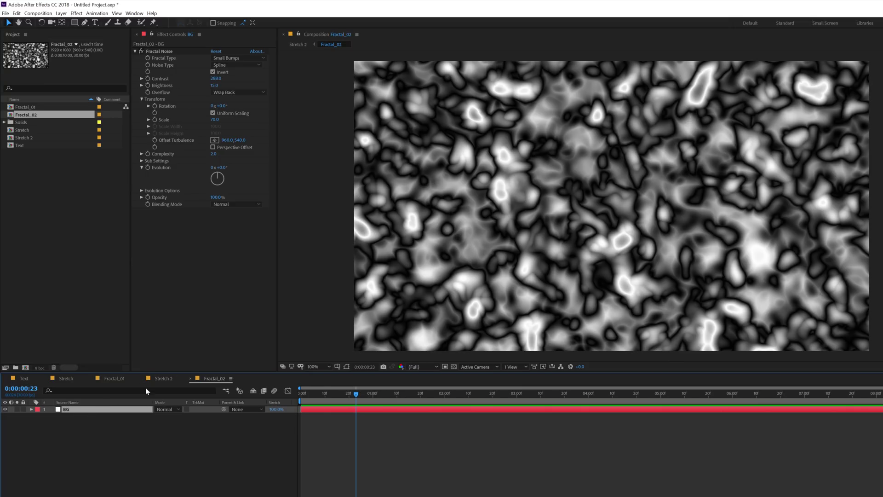
left_click(216, 78)
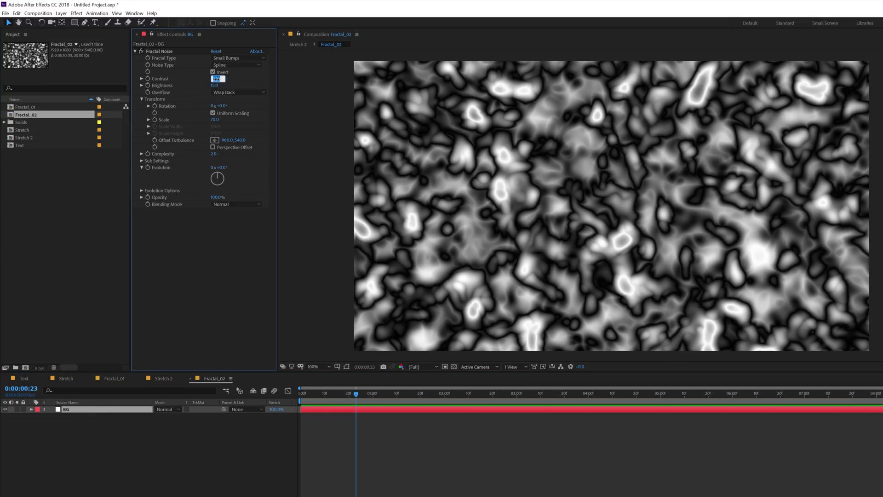
type("250.")
key("Tab")
type("12")
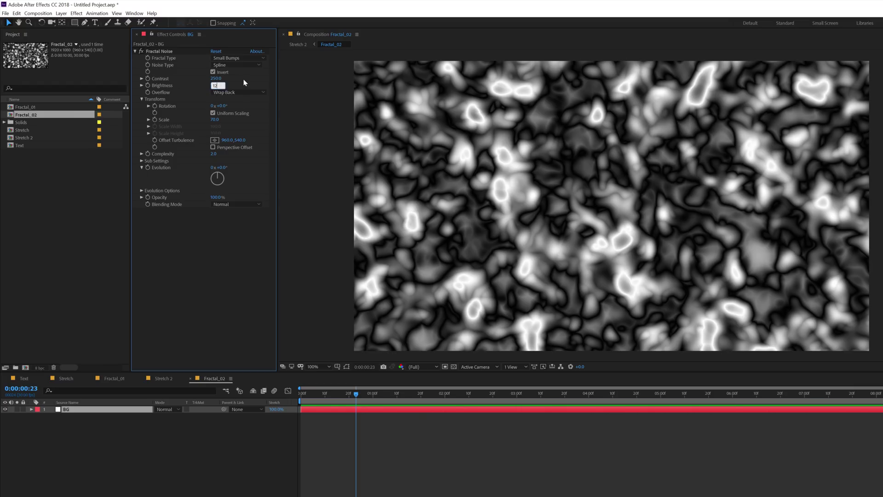
key("Return")
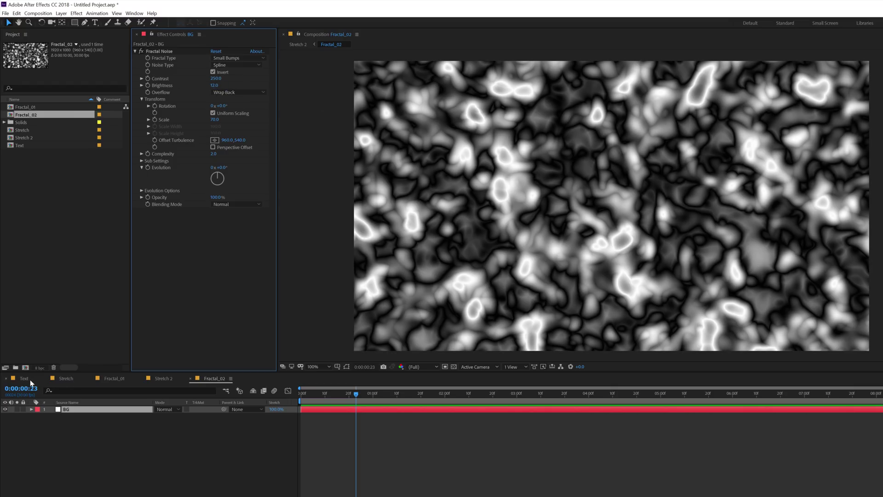
left_click(178, 381)
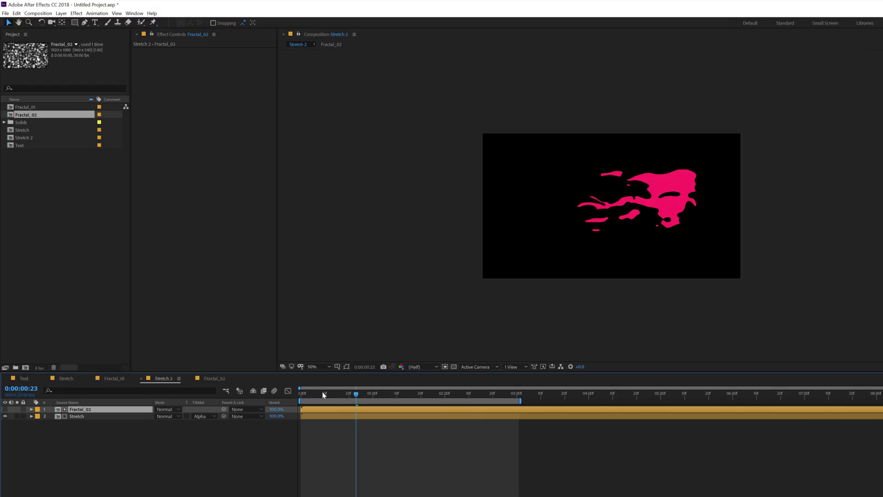
left_click_drag(323, 391, 455, 394)
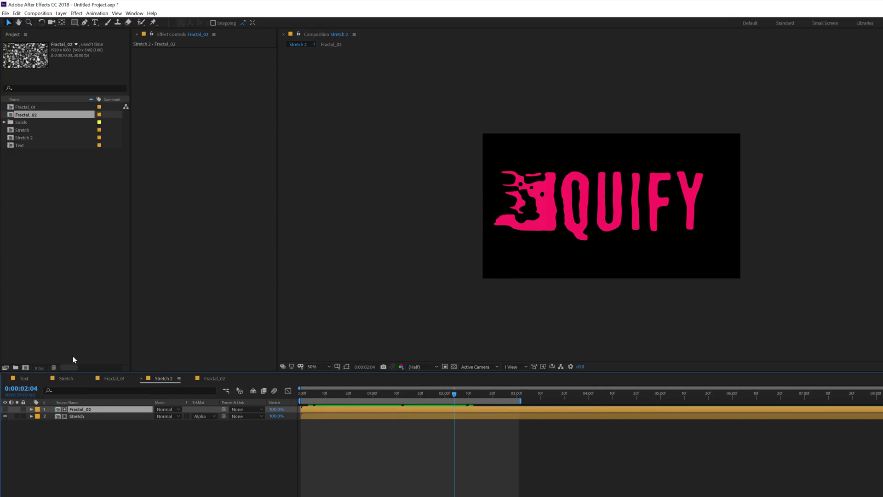
Create a new composition named Liquid Effect and place the Stretch 2 composition in it
left_click(14, 130)
left_click(25, 367)
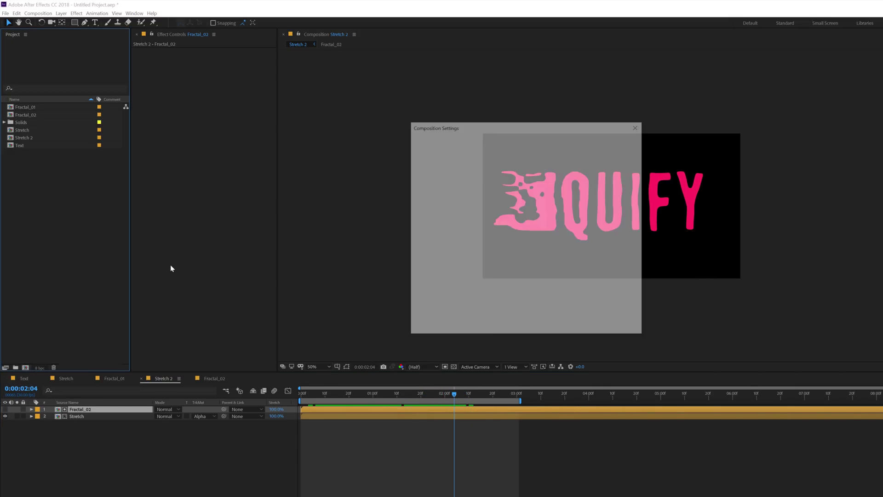
type("Li")
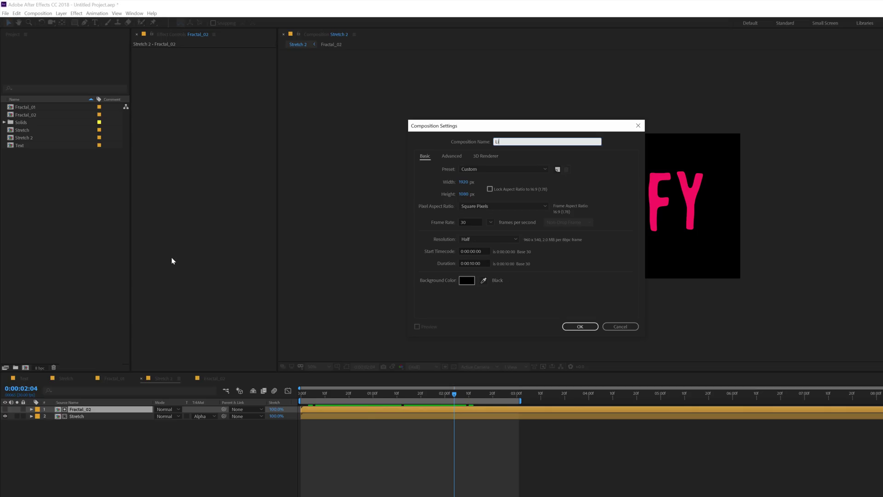
type("quid Effect")
key("Return")
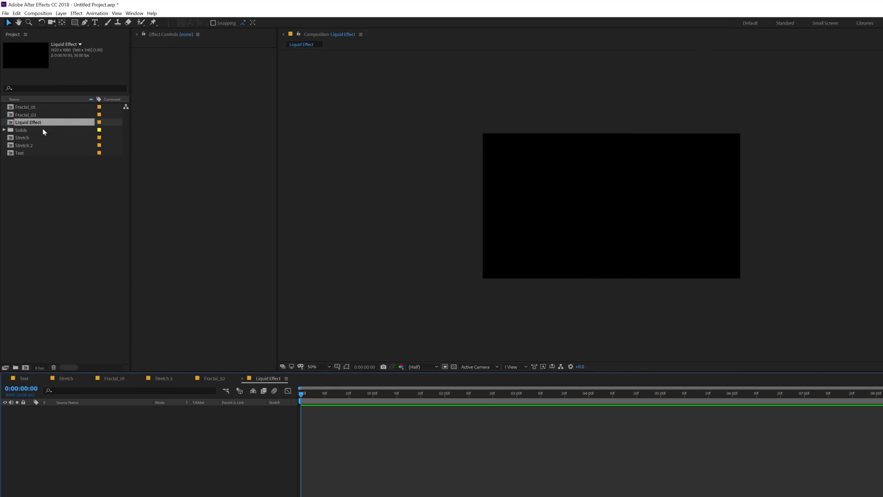
left_click_drag(31, 145, 94, 453)
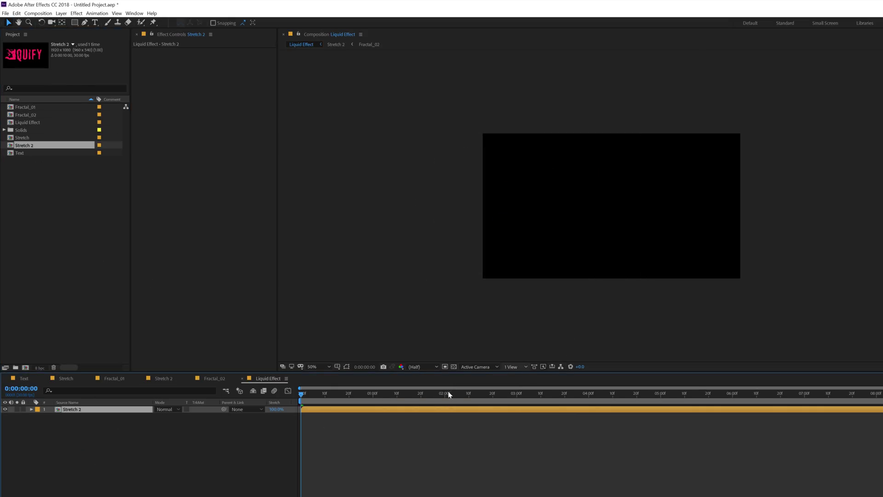
left_click_drag(350, 397, 454, 395)
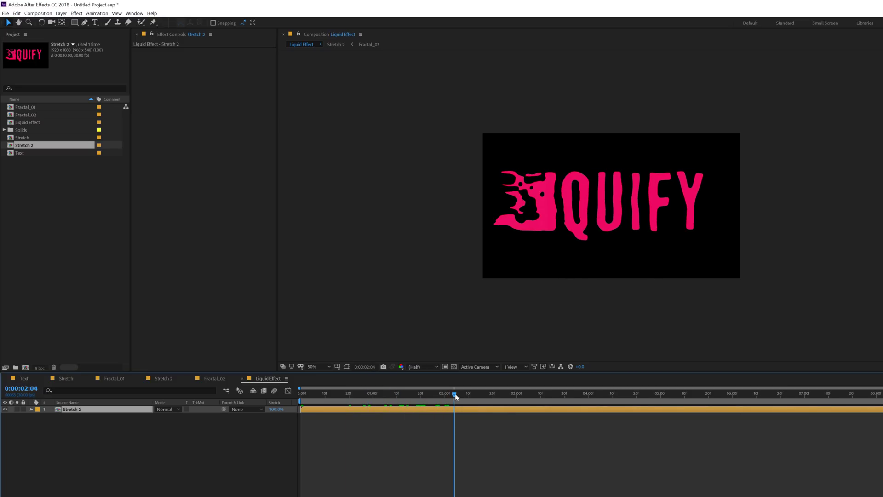
Add a white solid named BG and place it beneath the Stretch 2 layer
left_click(154, 450)
key("ctrl+y")
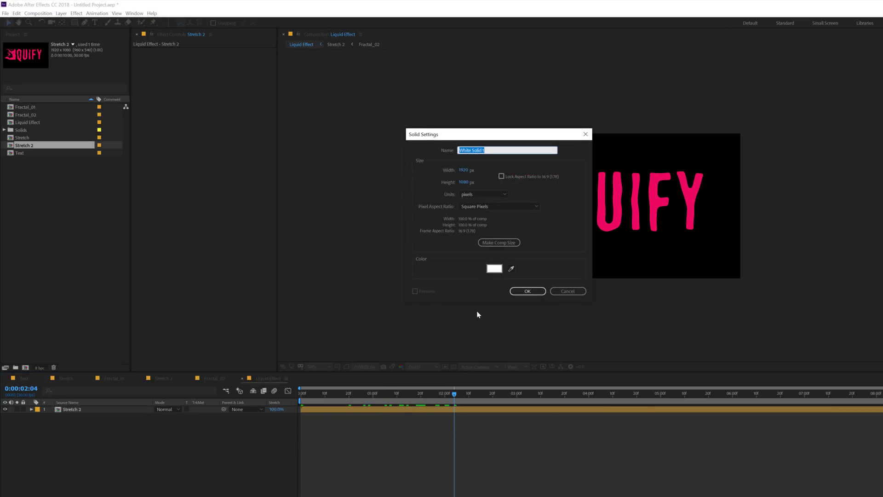
type("BG")
left_click(525, 290)
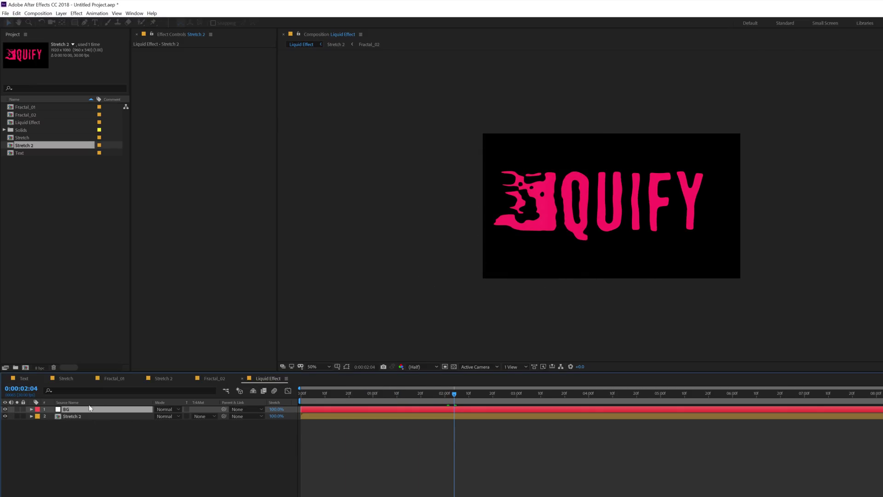
left_click_drag(69, 409, 92, 437)
key("slash")
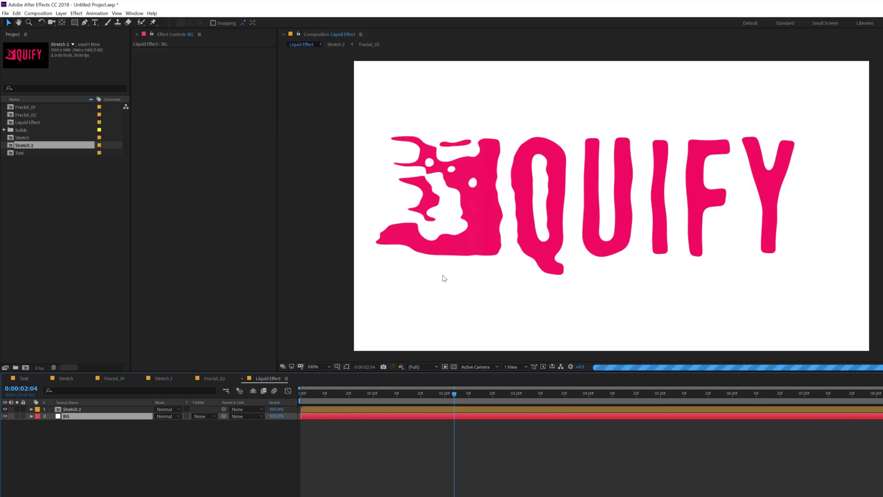
Duplicate the Stretch 2 layer in Liquid Effect, viewing the composition at 0:00:02:26
left_click(506, 393)
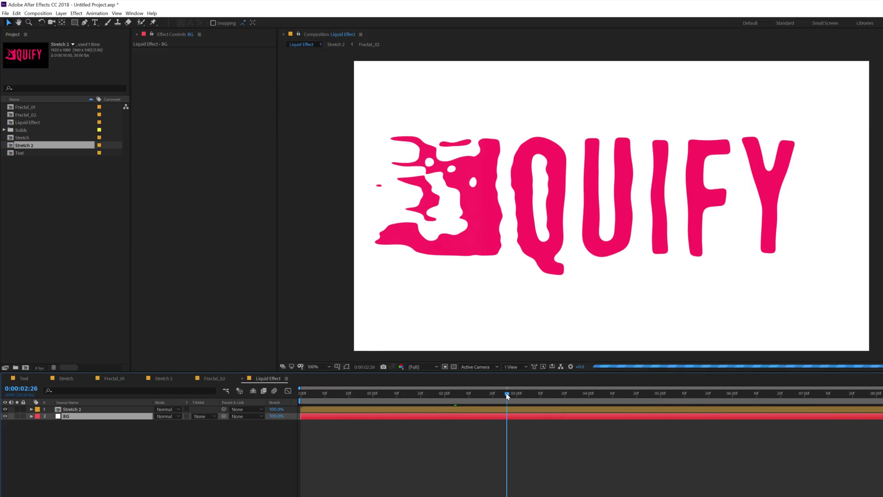
left_click(76, 411)
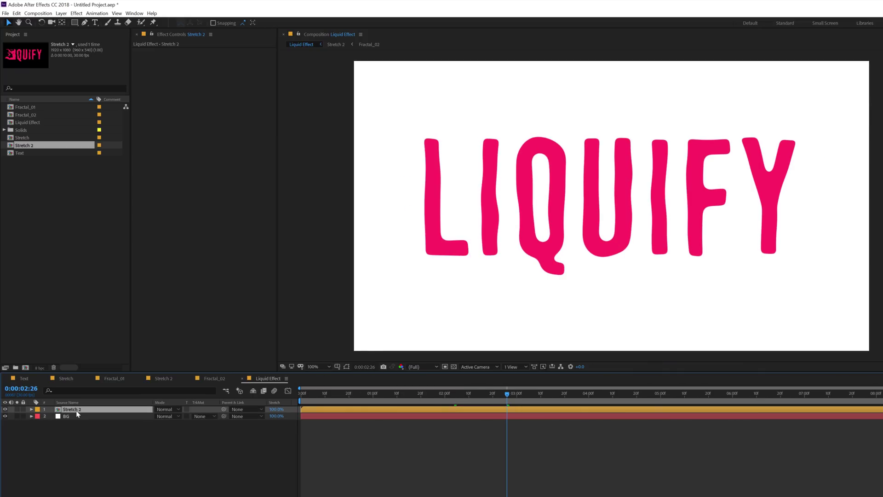
key("ctrl+d")
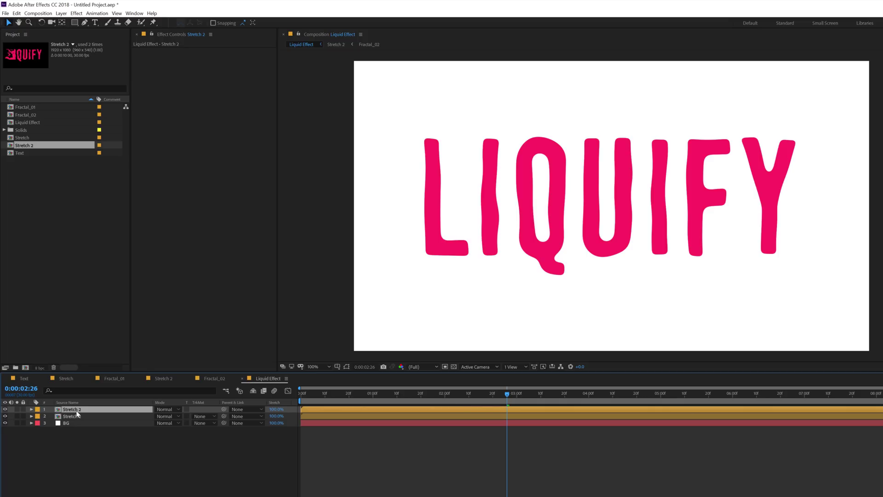
Reveal the Scale of both Stretch 2 layers and set the lower copy's Scale to 98%
key("s")
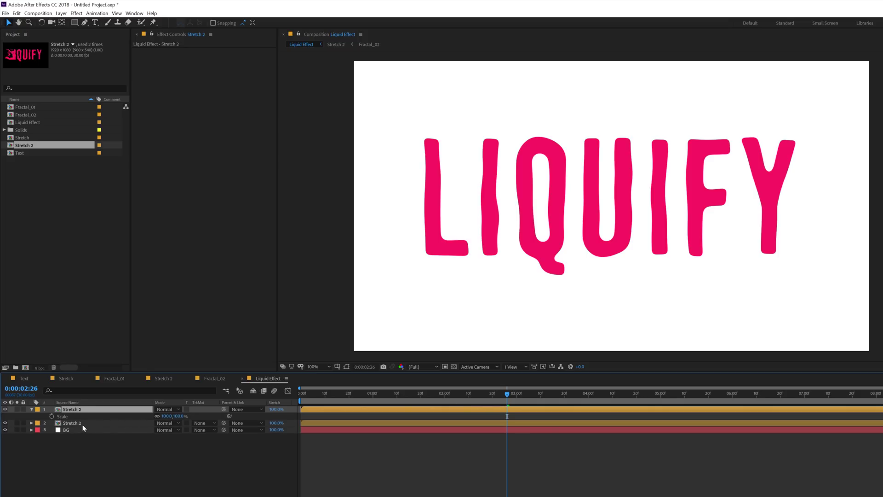
left_click(82, 425)
key("s")
left_click(178, 430)
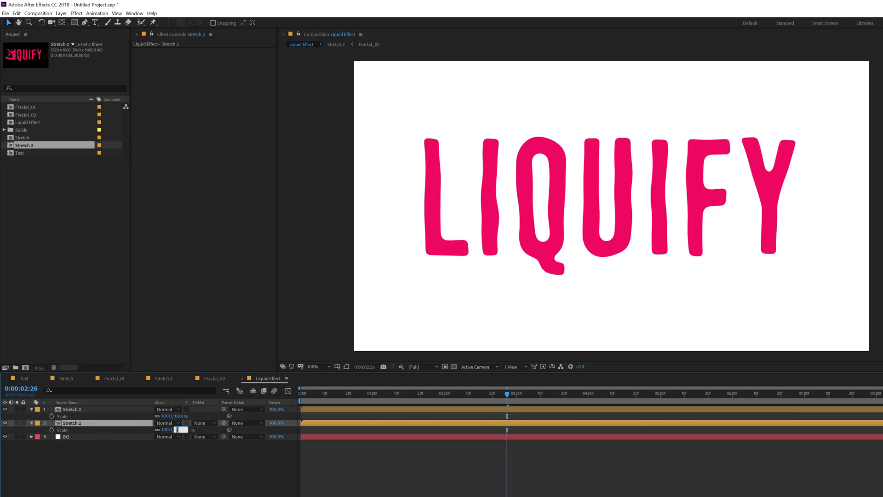
type("98")
left_click(155, 450)
left_click(71, 423)
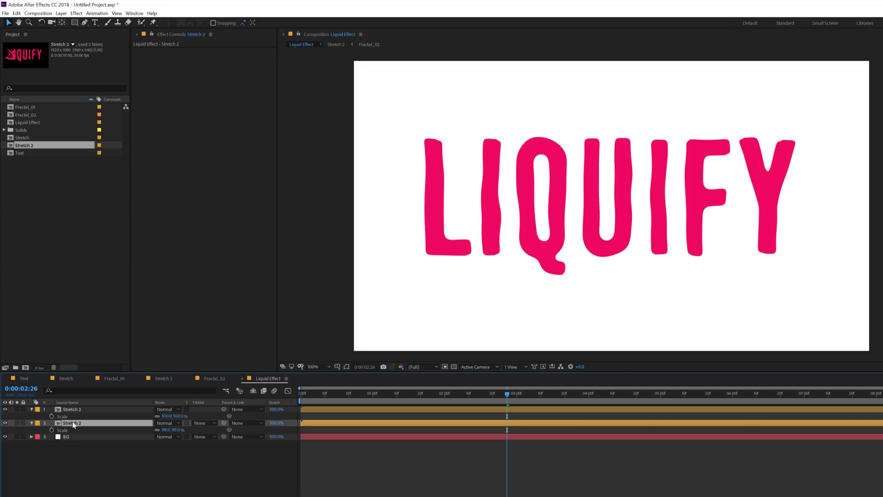
Apply a Fill effect to the lower Stretch 2 layer and colour it a darker shade of the text's pink
key("ctrl+space")
type("fill")
key("Return")
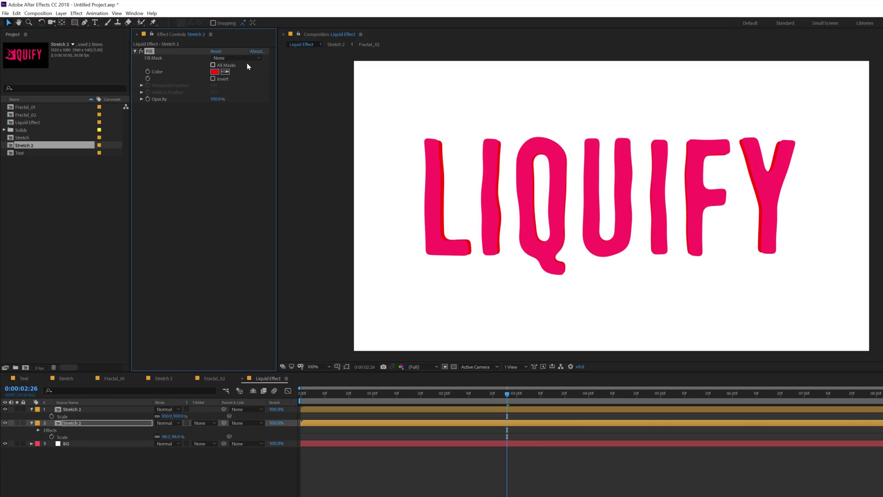
left_click(225, 71)
left_click(426, 159)
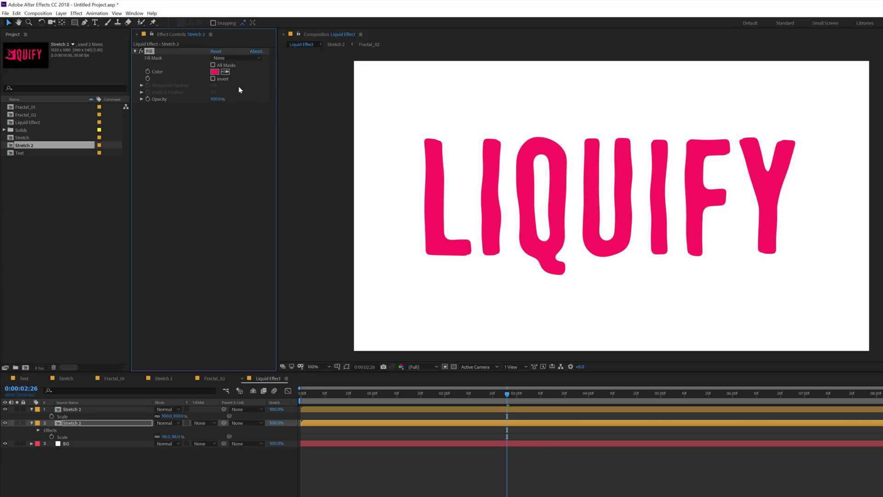
left_click(214, 72)
left_click(273, 203)
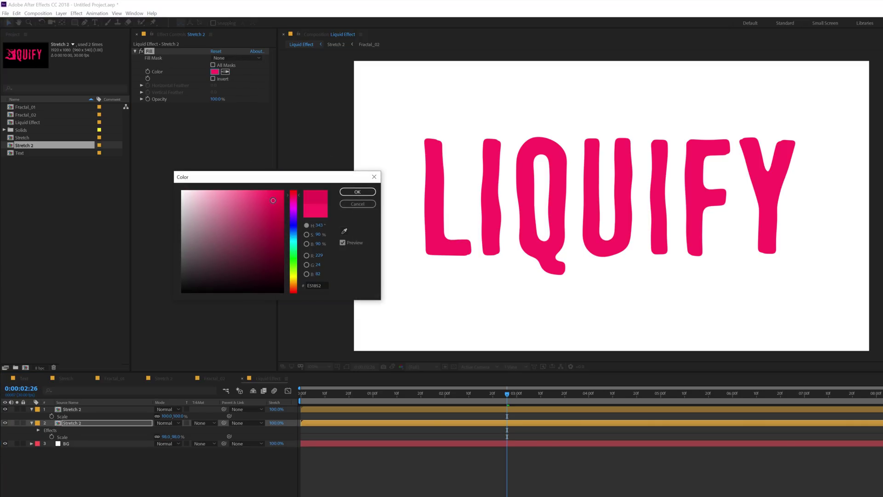
left_click(361, 192)
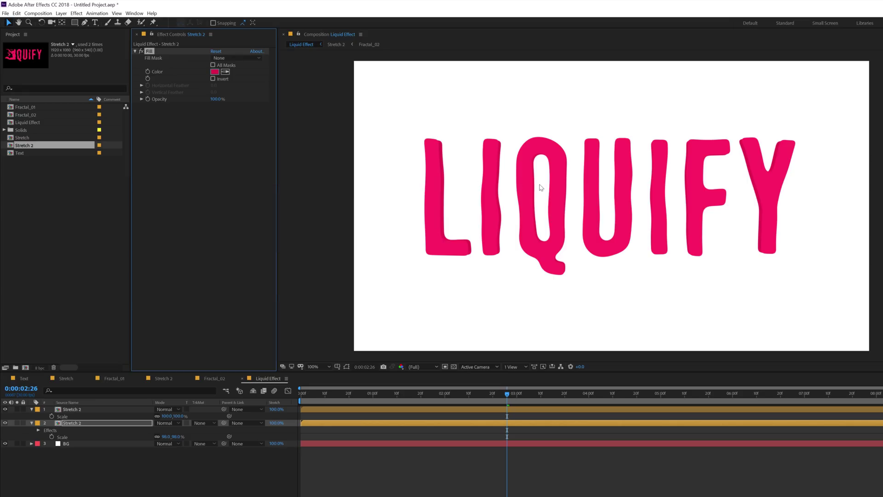
Duplicate the filled Stretch 2 layer and set the bottom copy's Scale to 96%
left_click(83, 428)
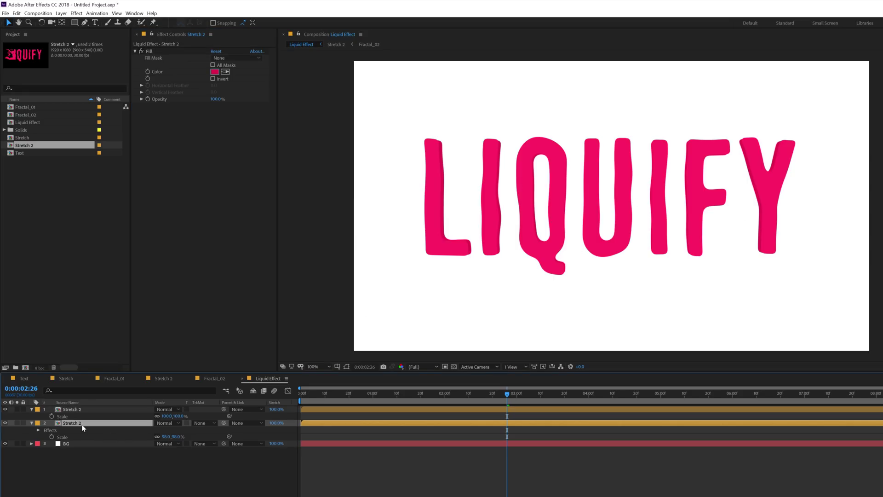
key("ctrl+d")
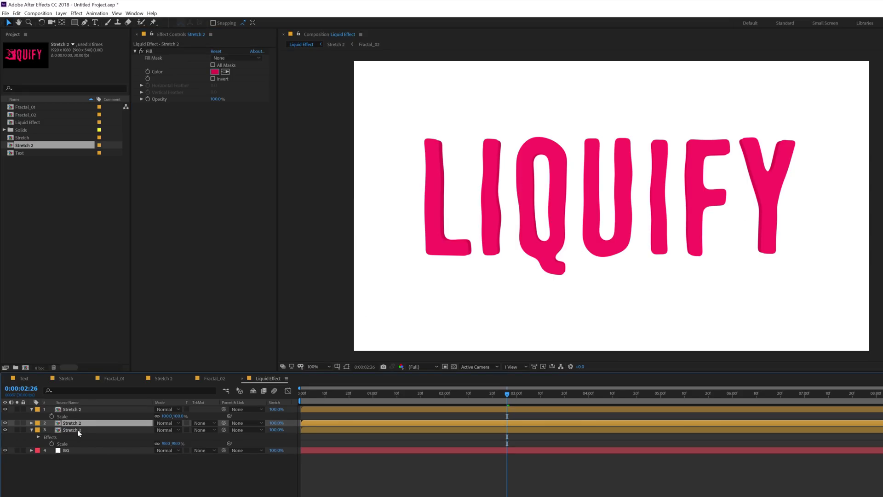
left_click(77, 429)
key("s")
left_click(179, 437)
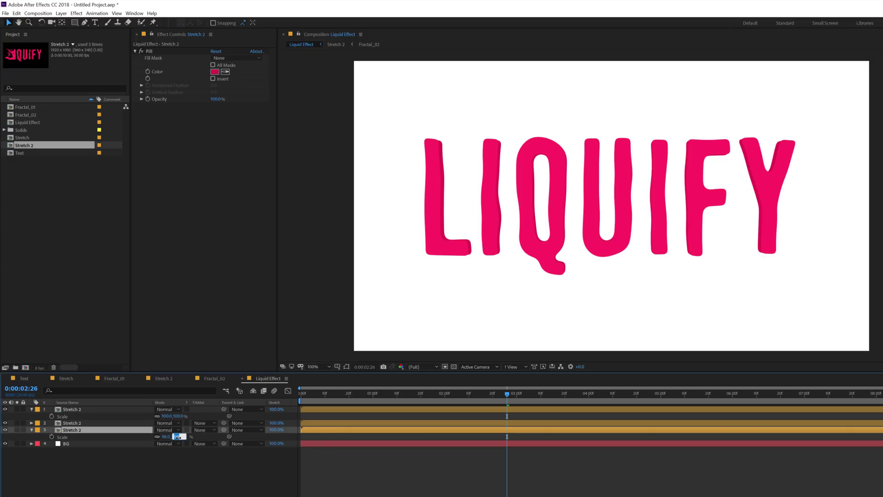
type("96")
key("Return")
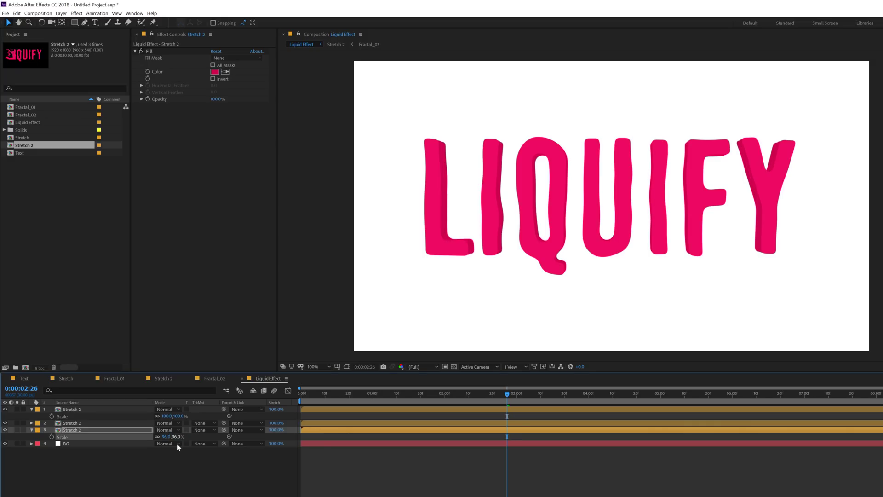
Stagger the Stretch 2 layers in time, starting the middle copy at 0:00:00:03 and the top one about three frames after it
left_click(308, 394)
left_click_drag(308, 394, 308, 394)
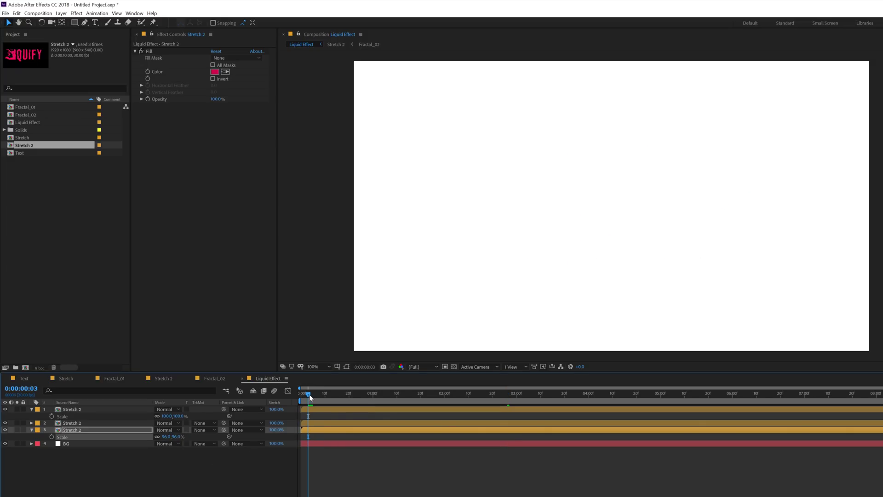
left_click(311, 423)
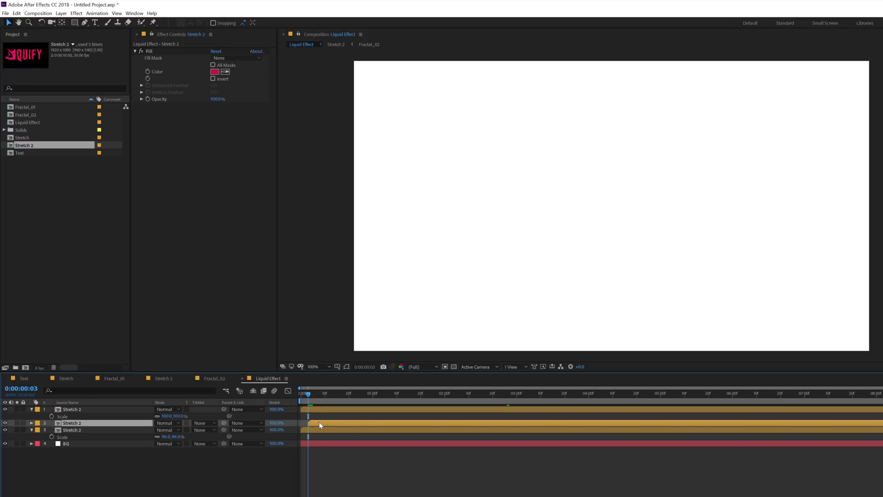
left_click_drag(320, 424, 349, 398)
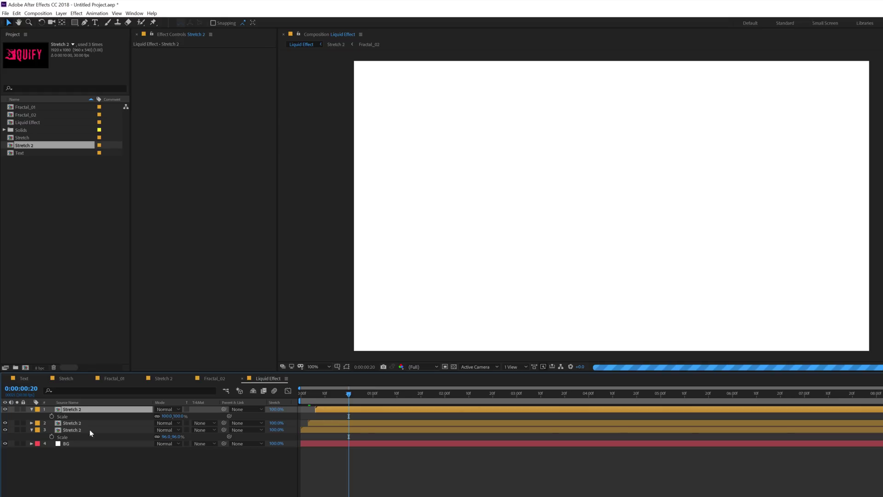
left_click(32, 409)
left_click(31, 422)
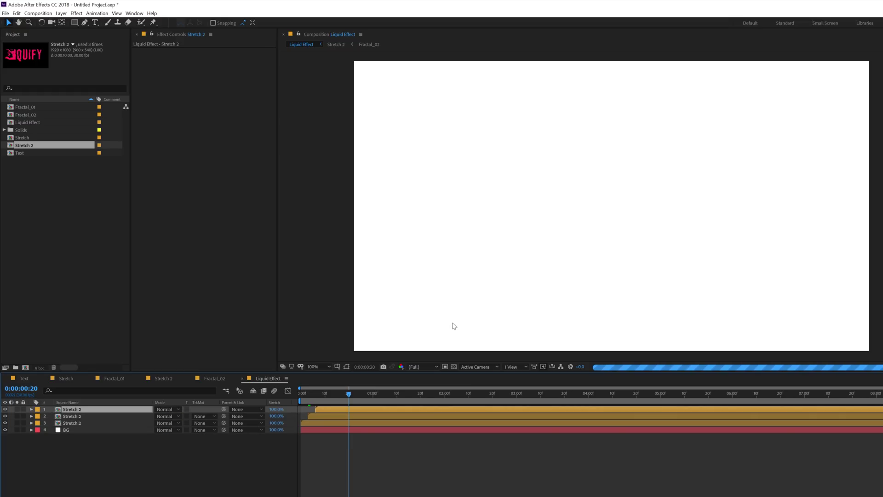
key("comma")
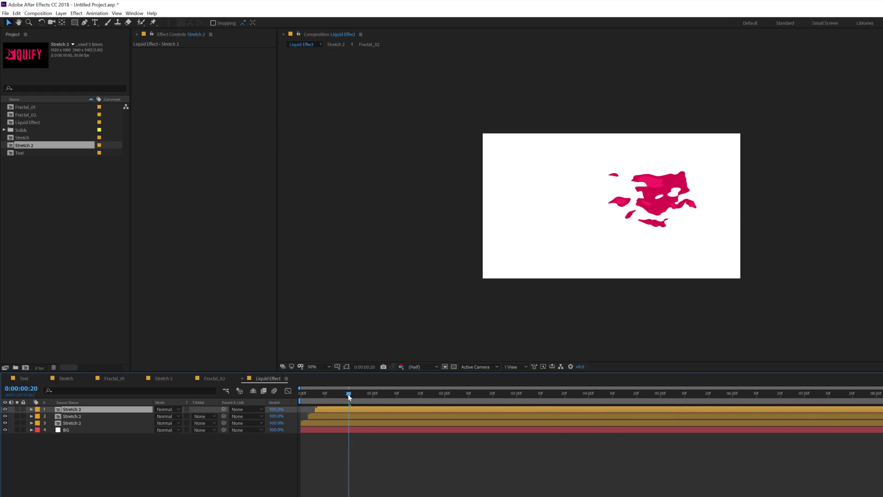
left_click_drag(349, 395, 382, 398)
mouse_move(408, 398)
left_mouse_down()
mouse_move(471, 394)
mouse_move(370, 402)
mouse_move(451, 407)
mouse_move(401, 400)
left_mouse_up()
Adjust the Fractal Noise Complexity in Fractal_01 and set the Complexity in Fractal_02 to 2.8
double_click(73, 409)
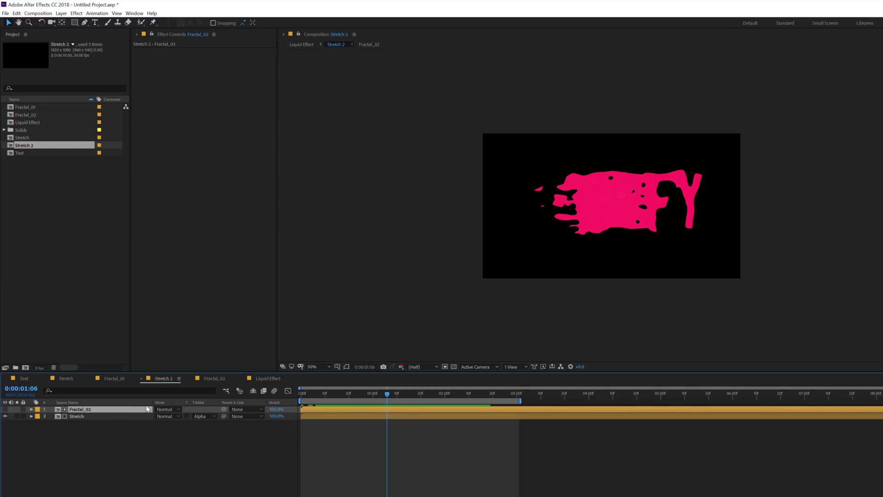
double_click(84, 417)
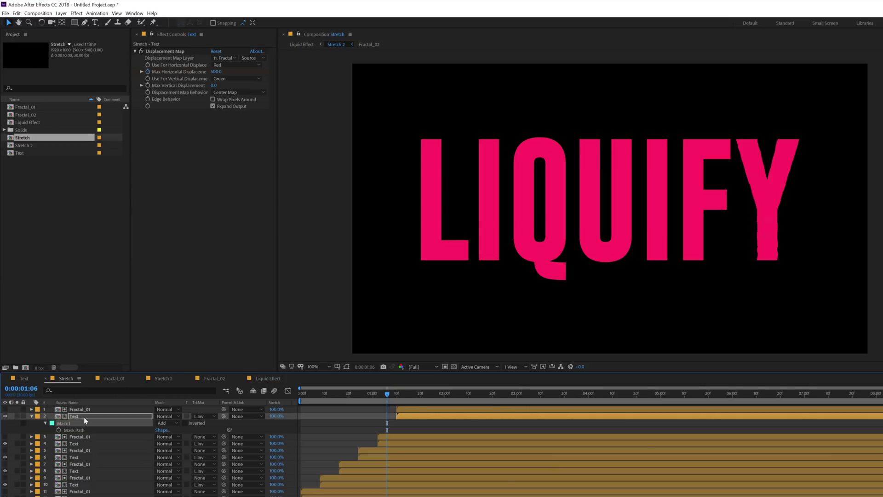
double_click(81, 450)
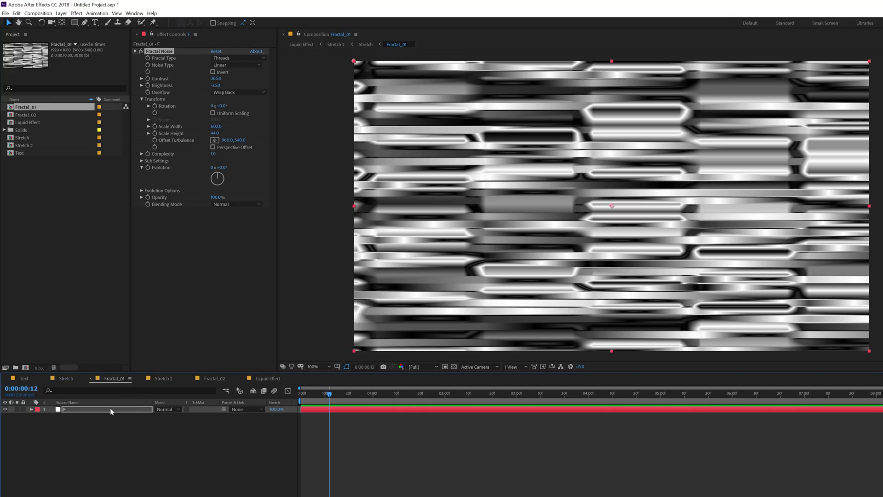
left_click_drag(212, 153, 226, 153)
left_click(215, 378)
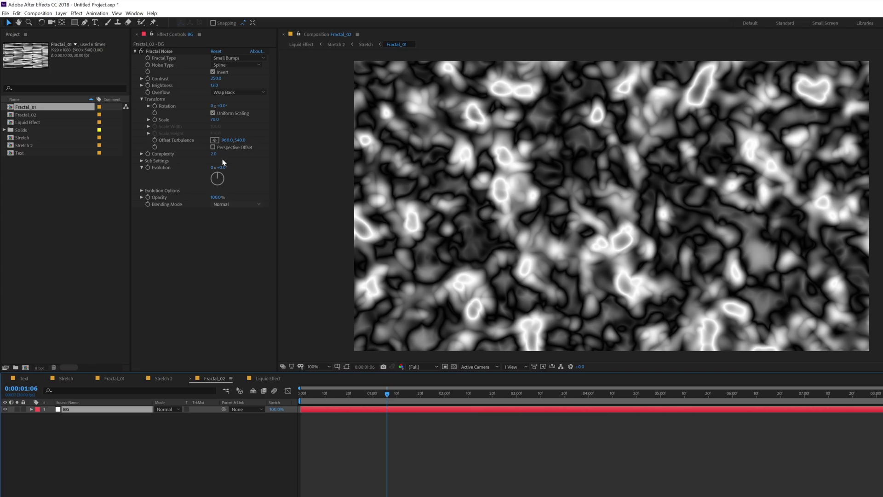
left_click_drag(230, 155, 247, 155)
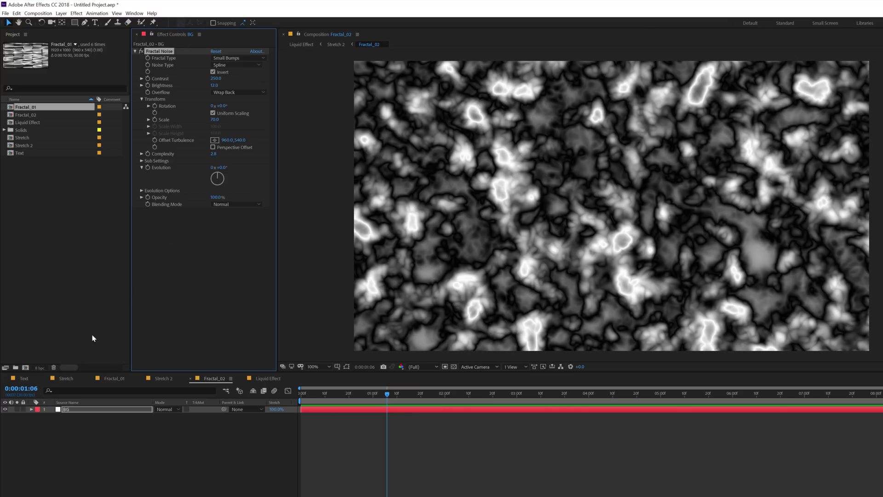
Review the Liquid Effect animation at successive times up to 0:00:02:25
left_click(263, 379)
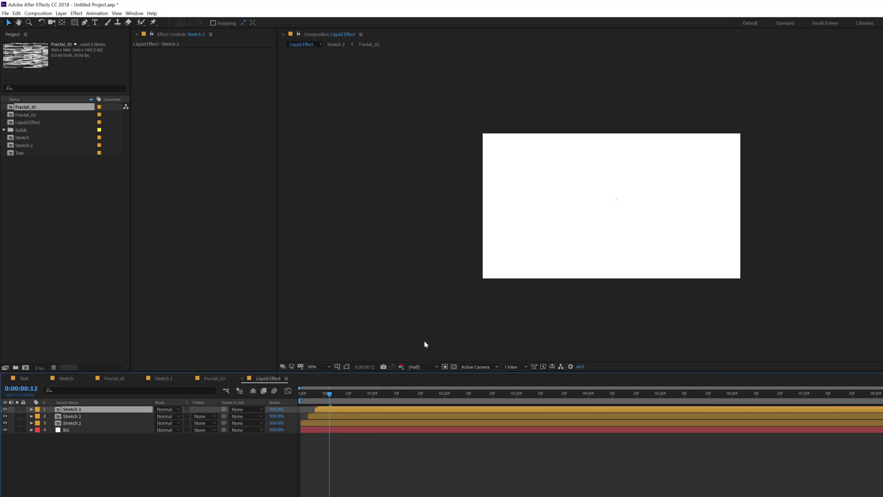
left_click_drag(330, 395, 368, 399)
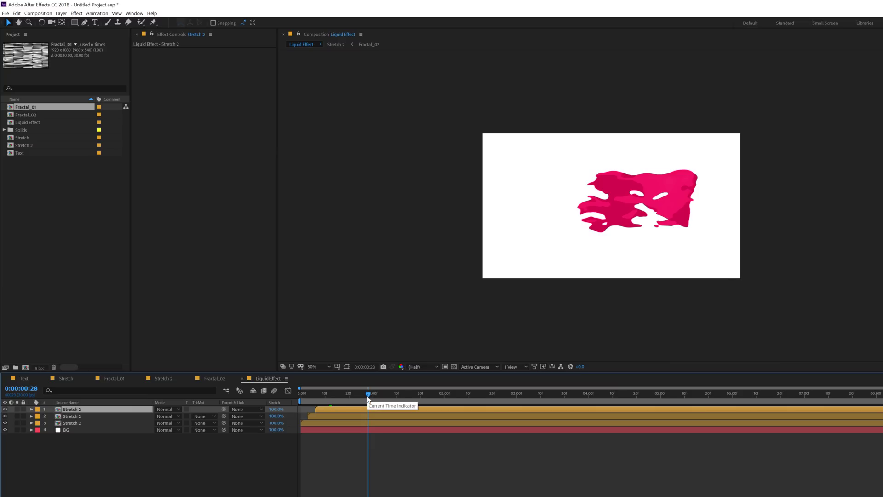
left_click_drag(368, 398, 385, 397)
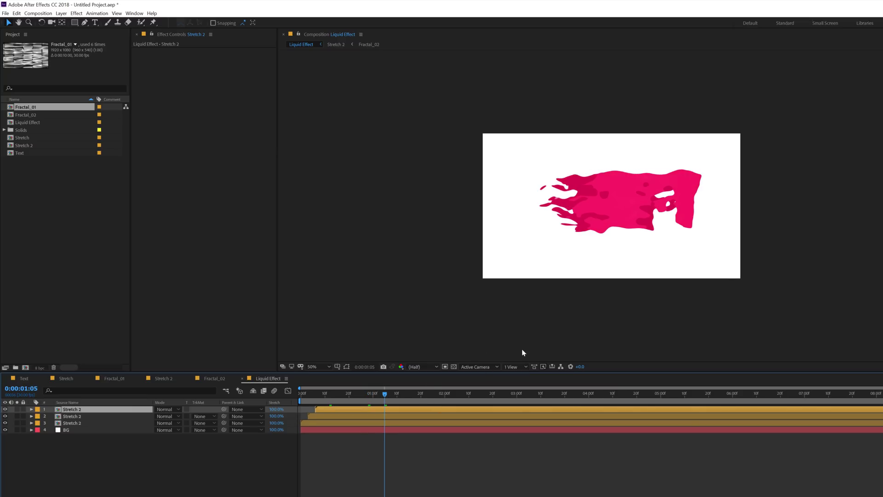
left_click_drag(396, 395, 429, 397)
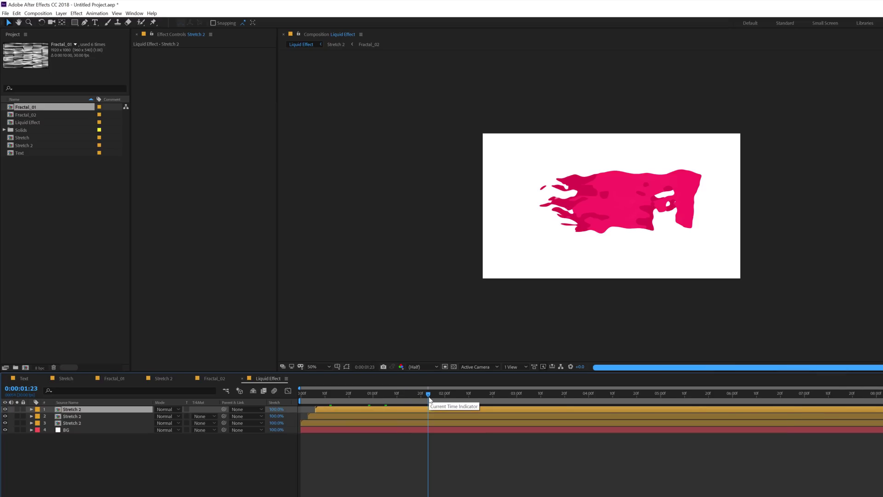
left_click(447, 394)
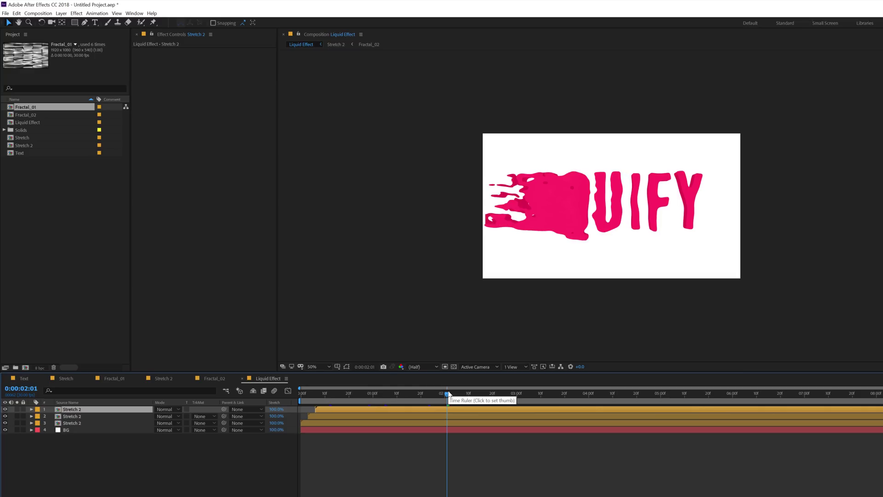
left_click(464, 396)
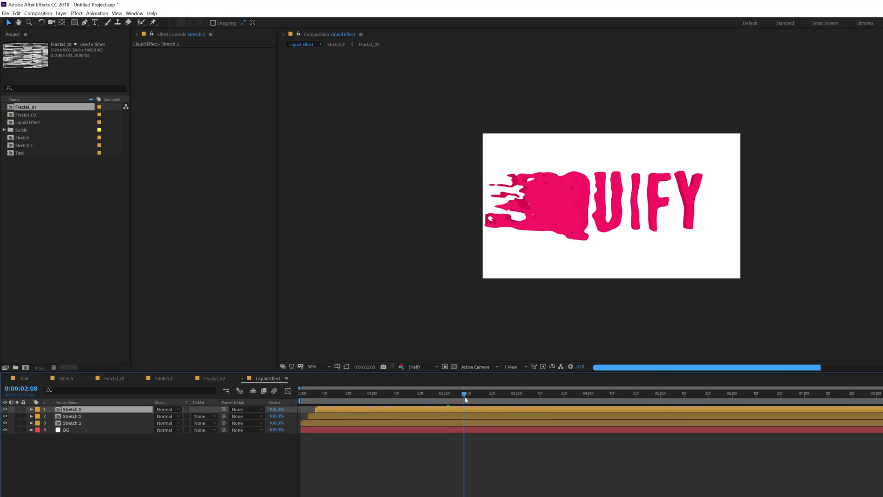
left_click(481, 396)
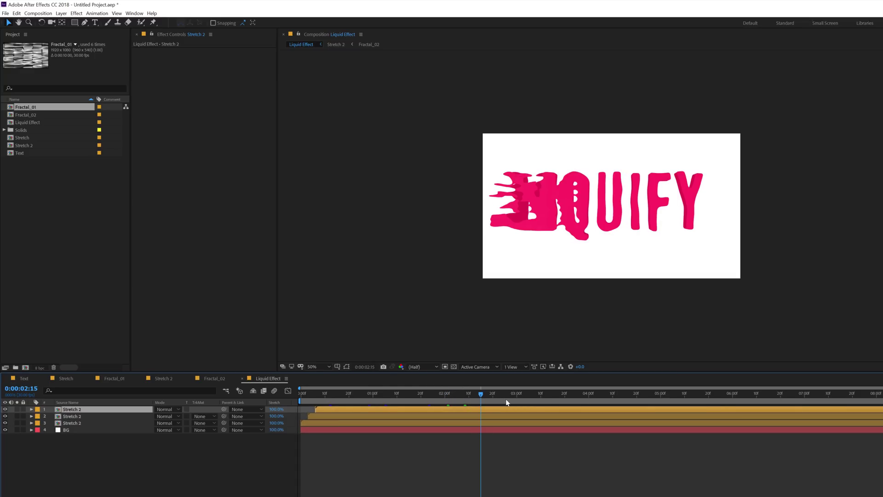
left_click(506, 400)
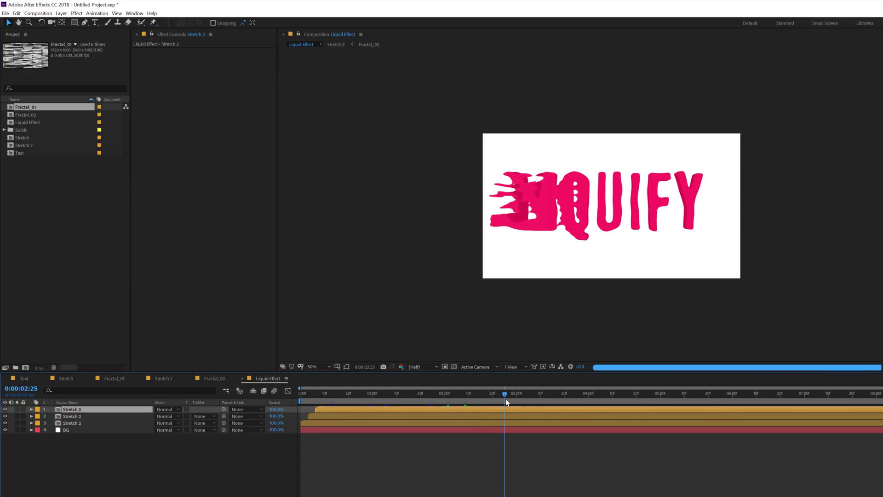
Delete the white BG layer from the Liquid Effect composition
left_click(69, 431)
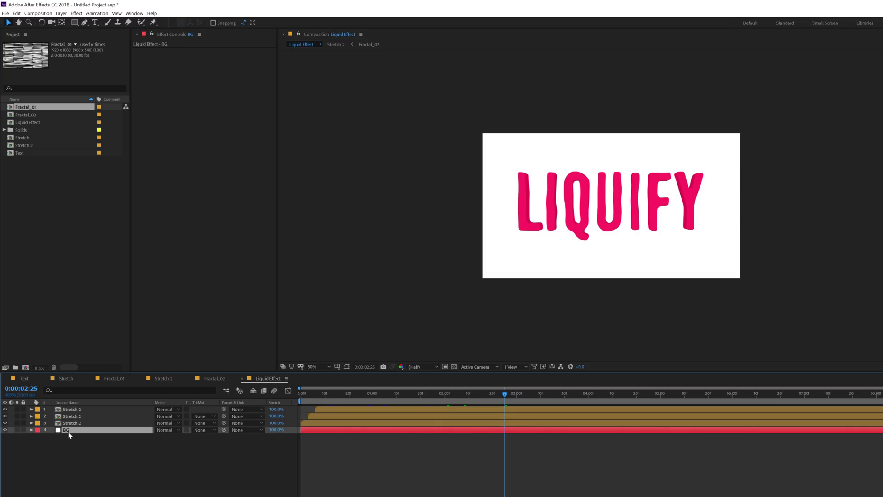
key("Delete")
left_click(29, 305)
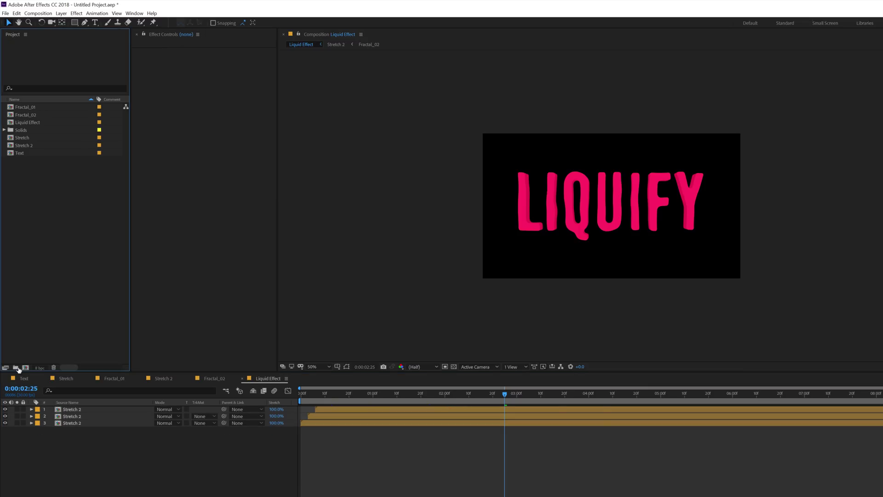
Create a composition named main, place the Liquid Effect composition in it and view it at 0:00:02:11
left_click(25, 367)
type("ma")
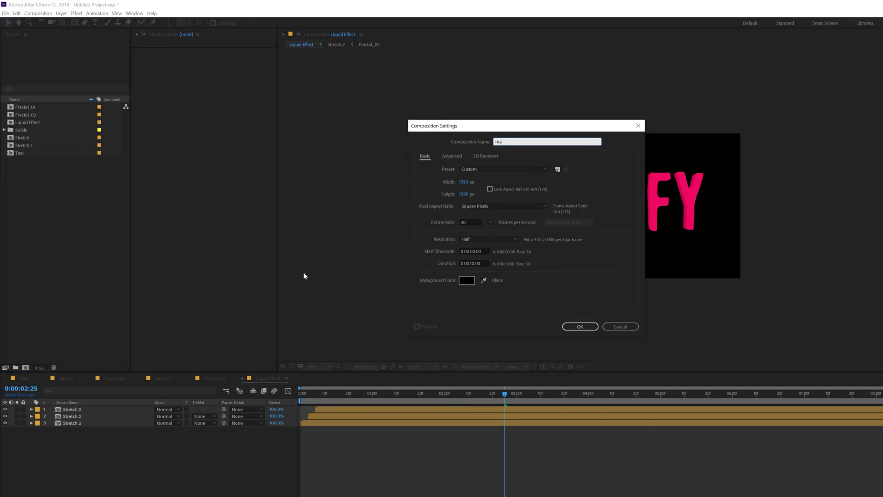
type("in")
left_click(580, 326)
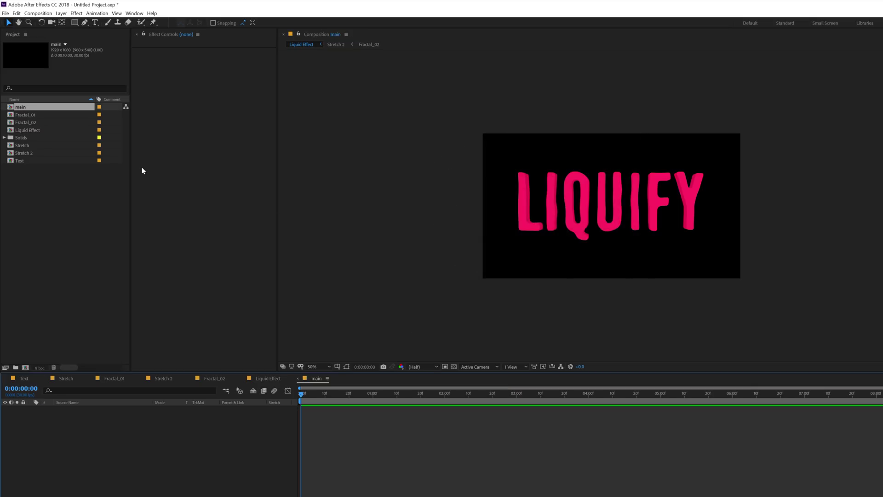
left_click_drag(32, 128, 109, 456)
left_click_drag(440, 396, 471, 401)
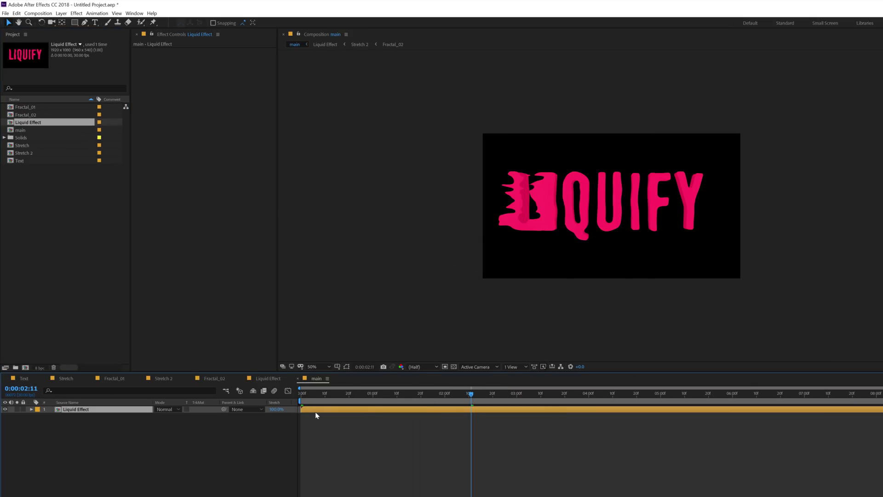
Apply Optics Compensation to the Liquid Effect layer with a Field Of View of about 79 and Reverse Lens Distortion off
key("ctrl+space")
type("Fil")
type("c")
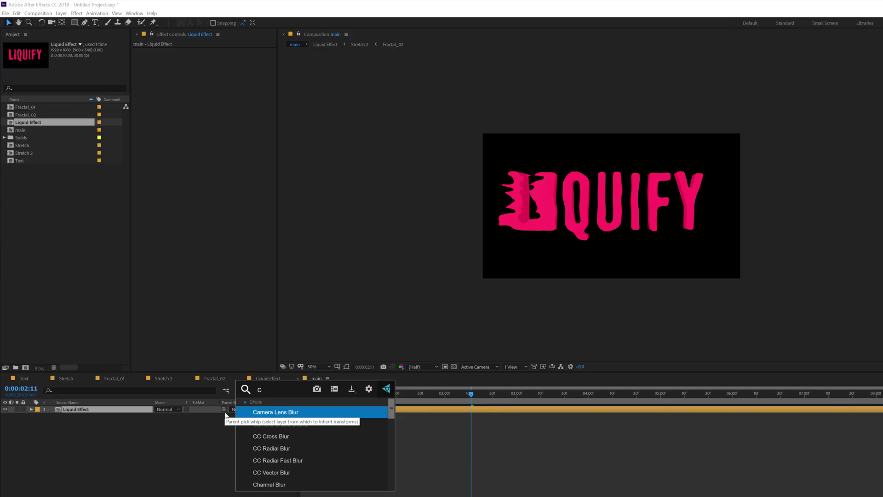
key("BackSpace")
type("opt")
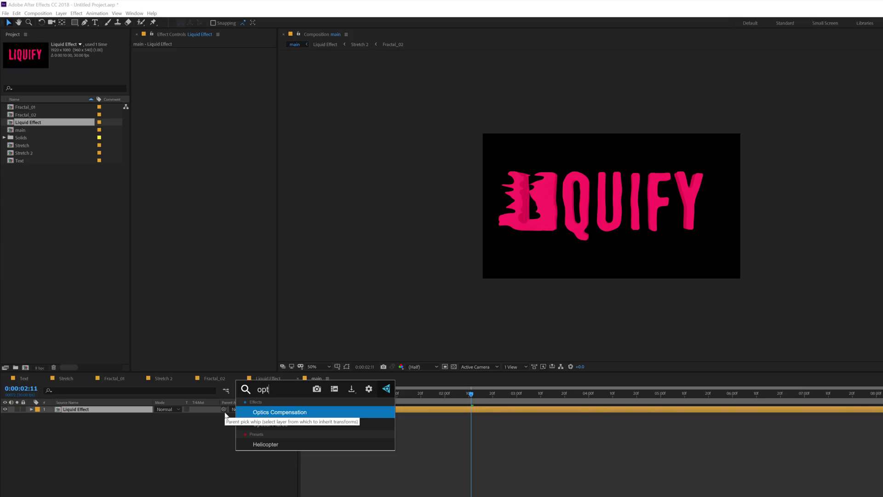
left_click(271, 413)
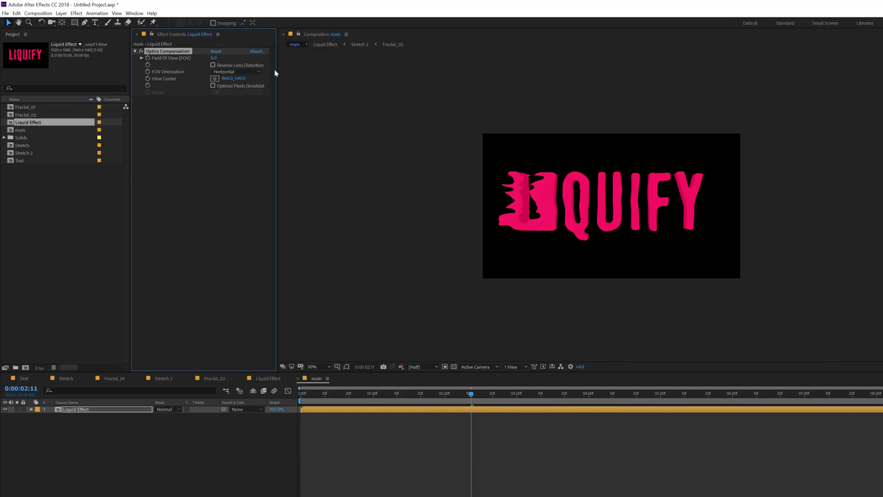
left_click(213, 65)
left_click(213, 65)
mouse_move(257, 59)
left_mouse_down()
mouse_move(530, 70)
mouse_move(534, 63)
mouse_move(500, 66)
left_mouse_up()
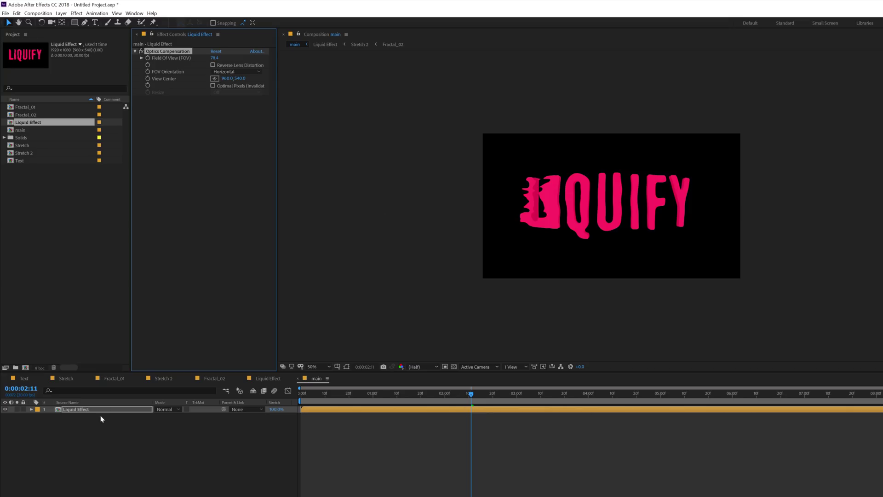
Add a white full-frame solid named BG beneath the Liquid Effect layer in the main composition
left_click(83, 455)
key("ctrl+y")
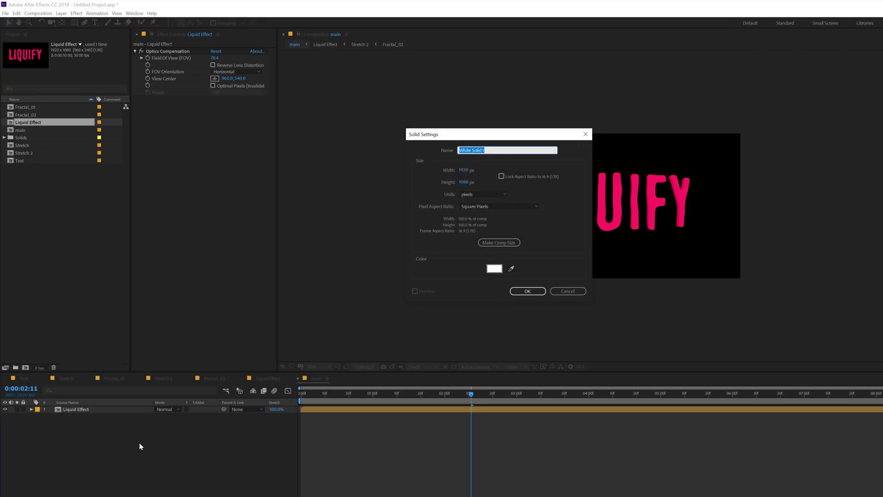
type("BG")
left_click(527, 291)
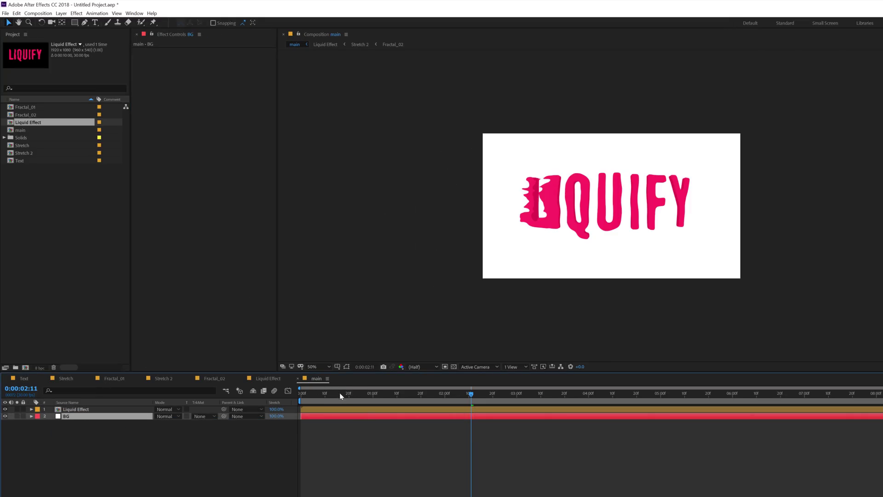
End the main composition's work area at about 0:00:06:00, then preview the animation from the start and scrub to 0:00:01:26
left_click_drag(393, 395, 590, 396)
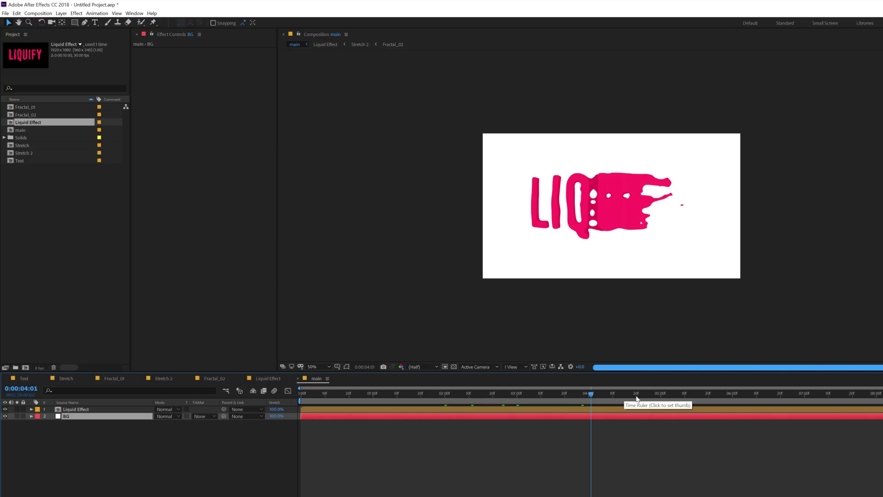
left_click(660, 398)
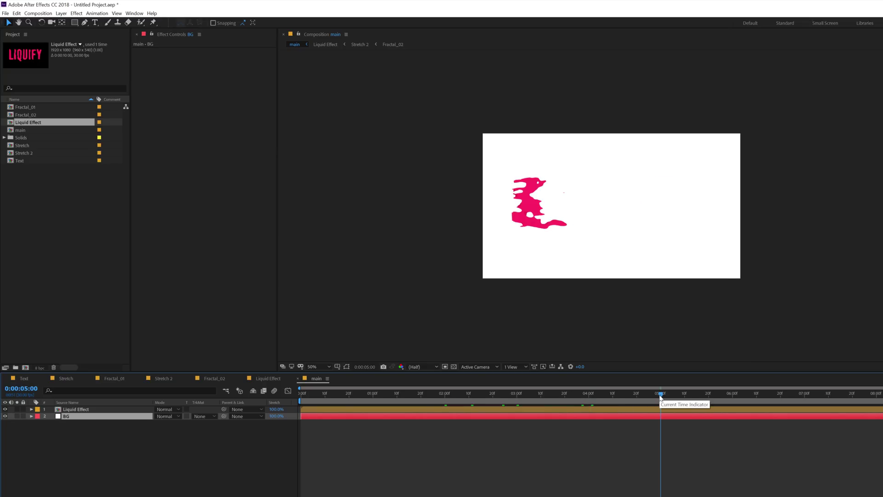
left_click(732, 397)
key("n")
key("Home")
key("space")
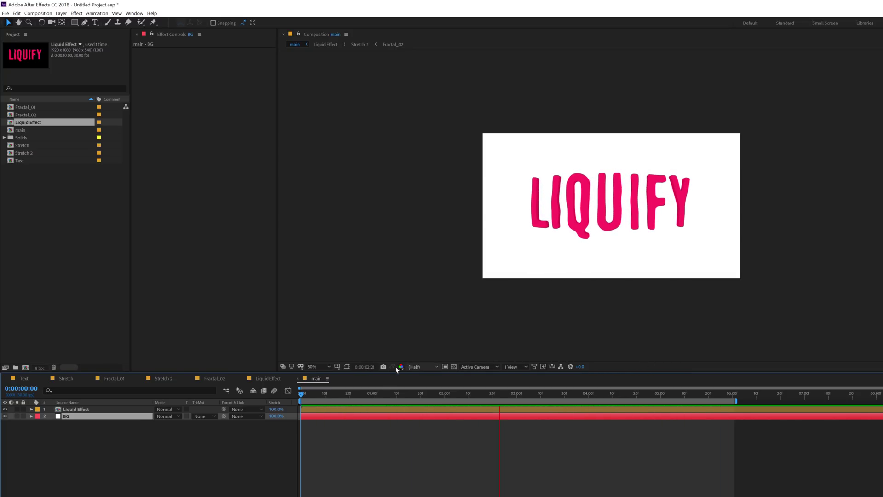
mouse_move(362, 393)
left_mouse_down()
mouse_move(453, 399)
mouse_move(349, 394)
mouse_move(495, 393)
mouse_move(385, 394)
mouse_move(453, 389)
mouse_move(435, 389)
left_mouse_up()
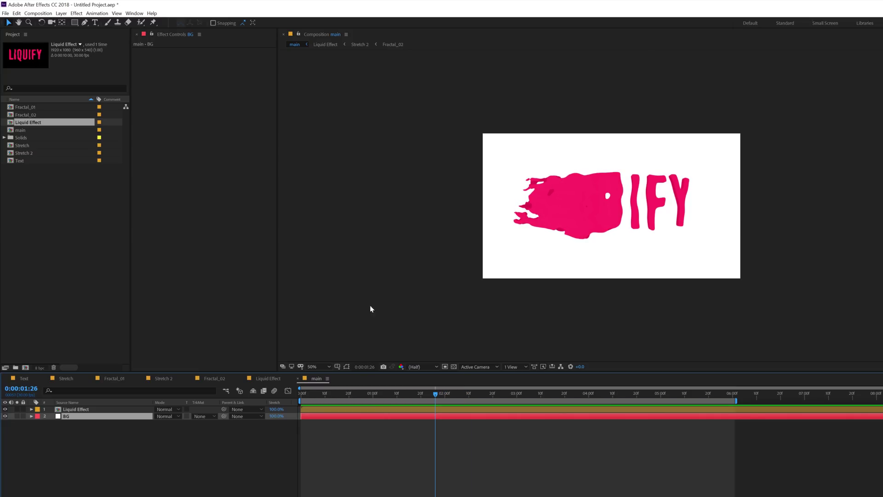
Open the nested Fractal_02 composition and set its Fractal Noise Contrast to about 257 and Scale to 29
double_click(84, 409)
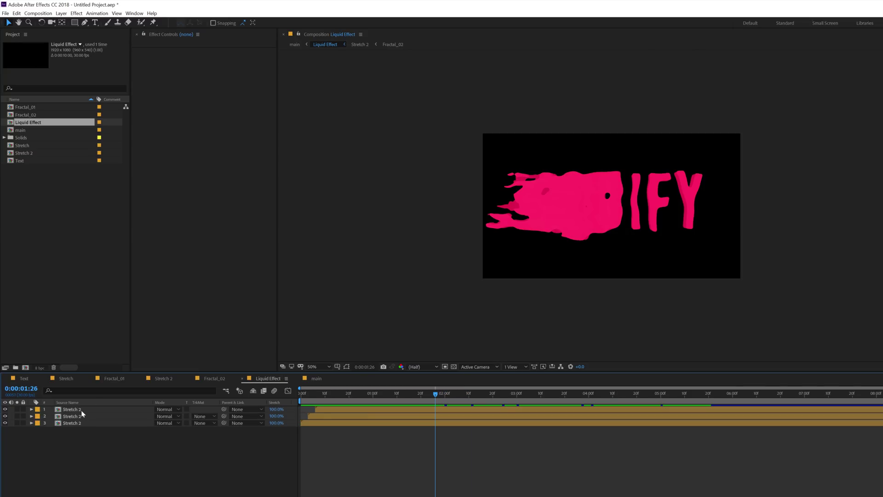
left_click(82, 410)
double_click(81, 409)
left_click(81, 415)
double_click(81, 416)
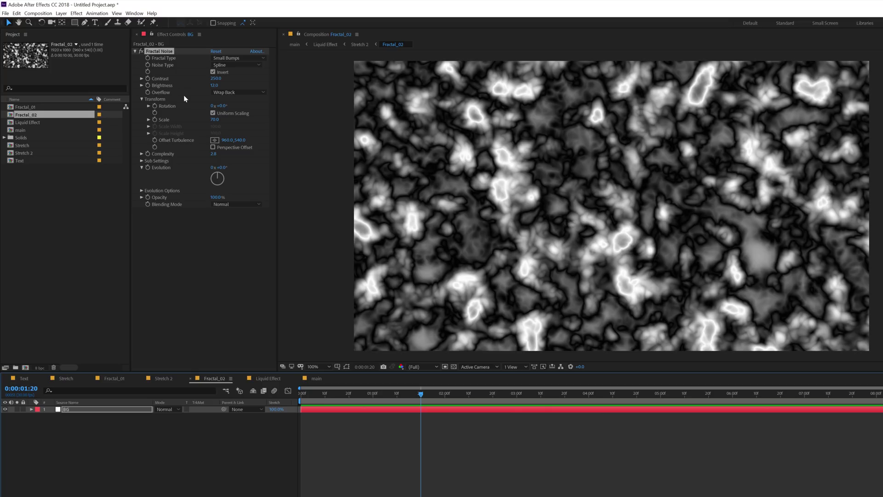
left_click_drag(215, 78, 217, 78)
left_click(214, 120)
type("29")
key("Return")
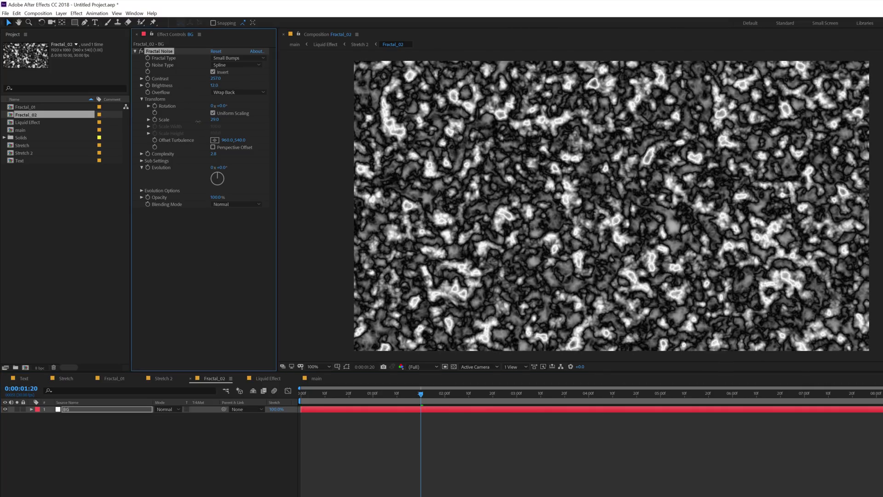
Raise the Fractal Noise Contrast in Fractal_01 to about 799 and check the main composition's animation back to 0:00:00:22
left_click(34, 379)
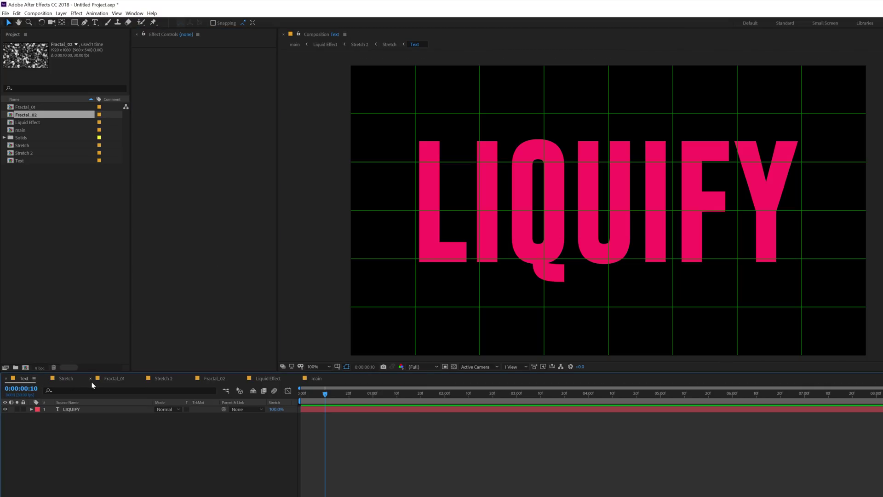
left_click(317, 378)
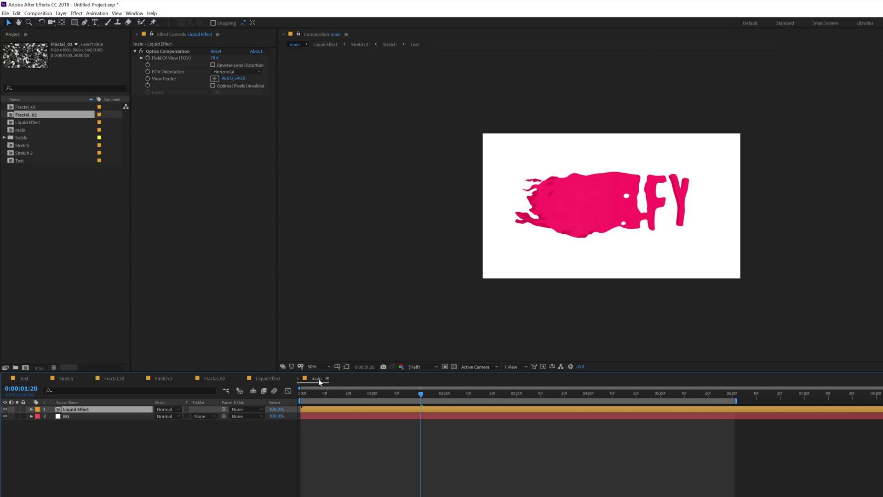
left_click(266, 378)
left_click(90, 410)
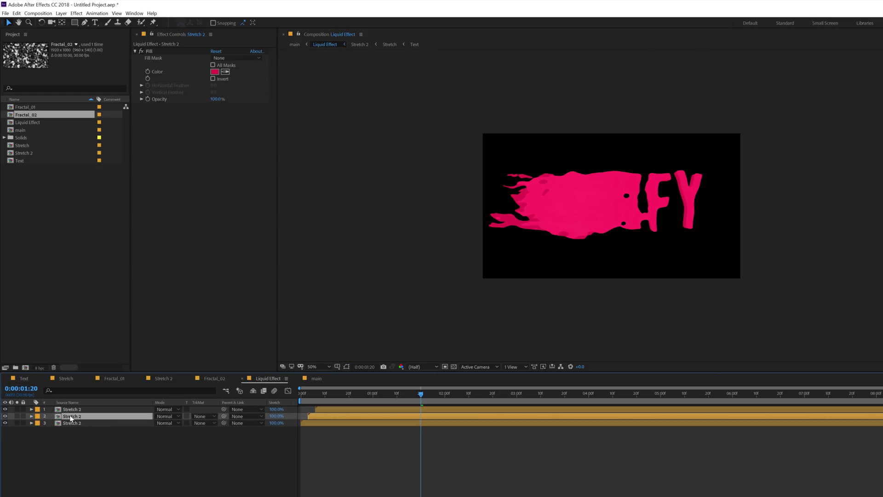
left_click(163, 378)
left_click(115, 378)
left_click(115, 409)
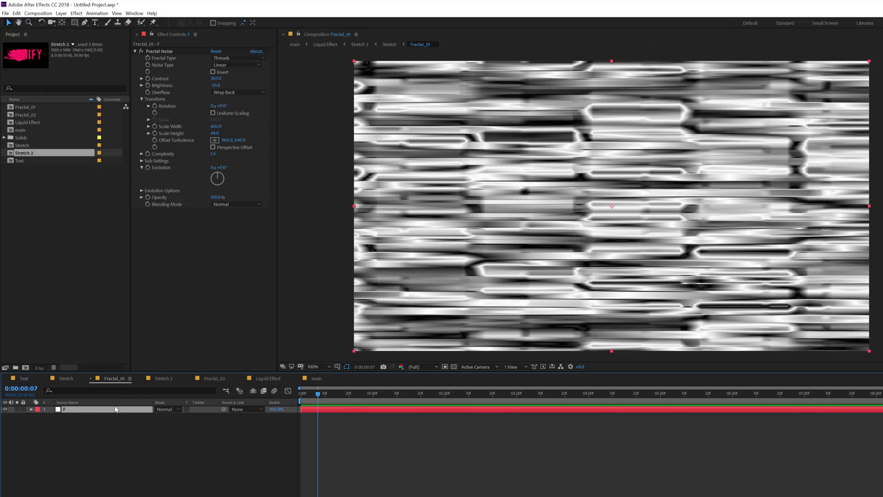
left_click_drag(222, 80, 262, 73)
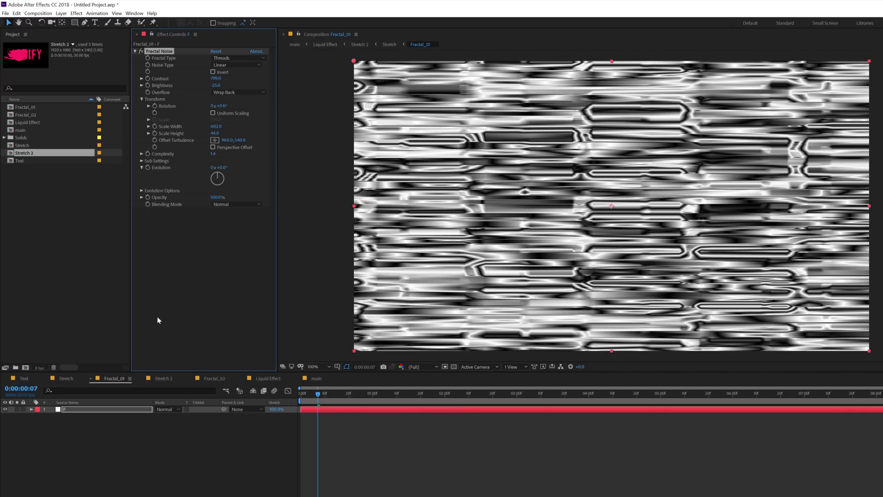
left_click(320, 379)
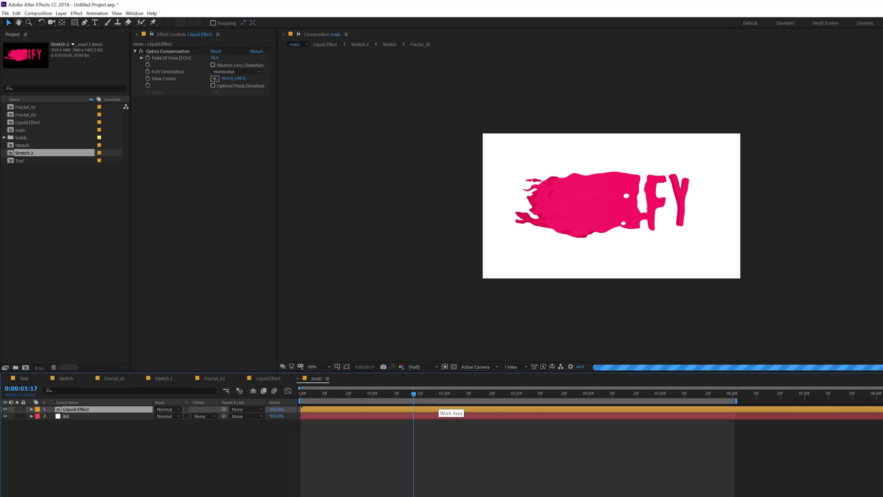
left_click_drag(378, 393, 353, 395)
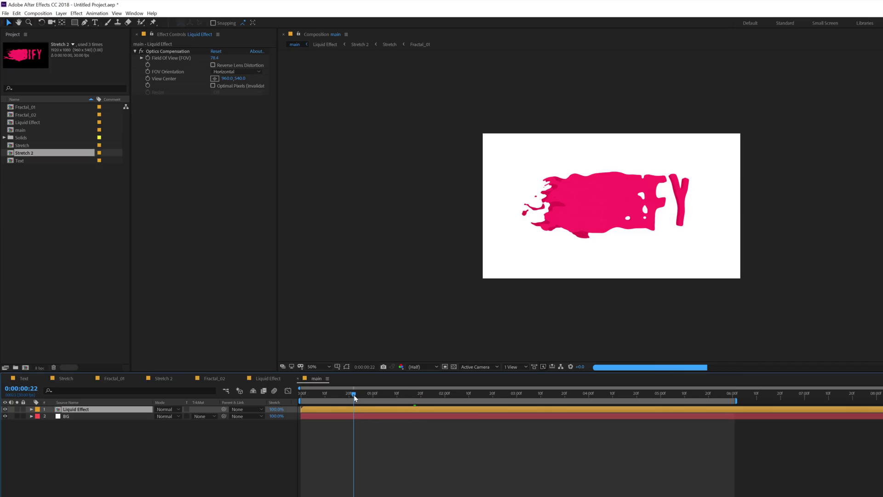